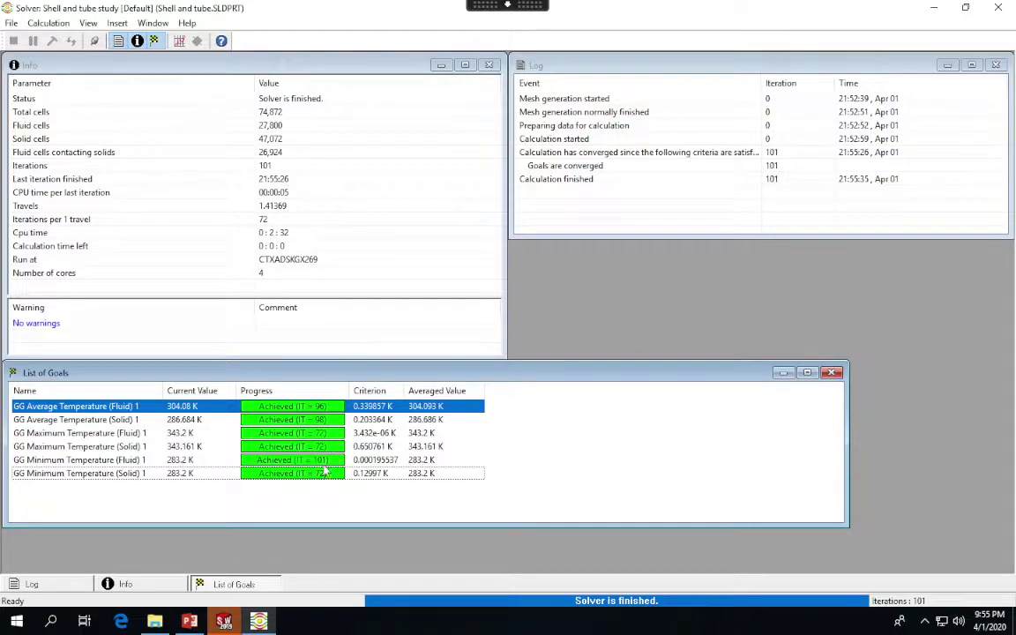
Step: Minimize the finished Solver window to reveal the shell-and-tube model
{"action": "key", "text": "alt+Tab"}
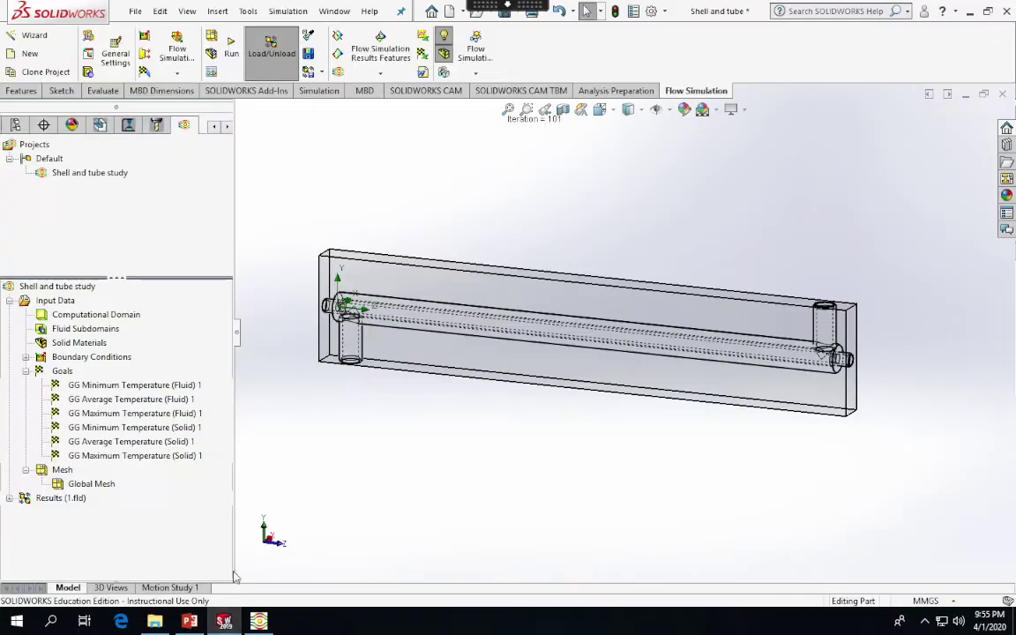
{"action": "left_click", "coordinate": [259, 621]}
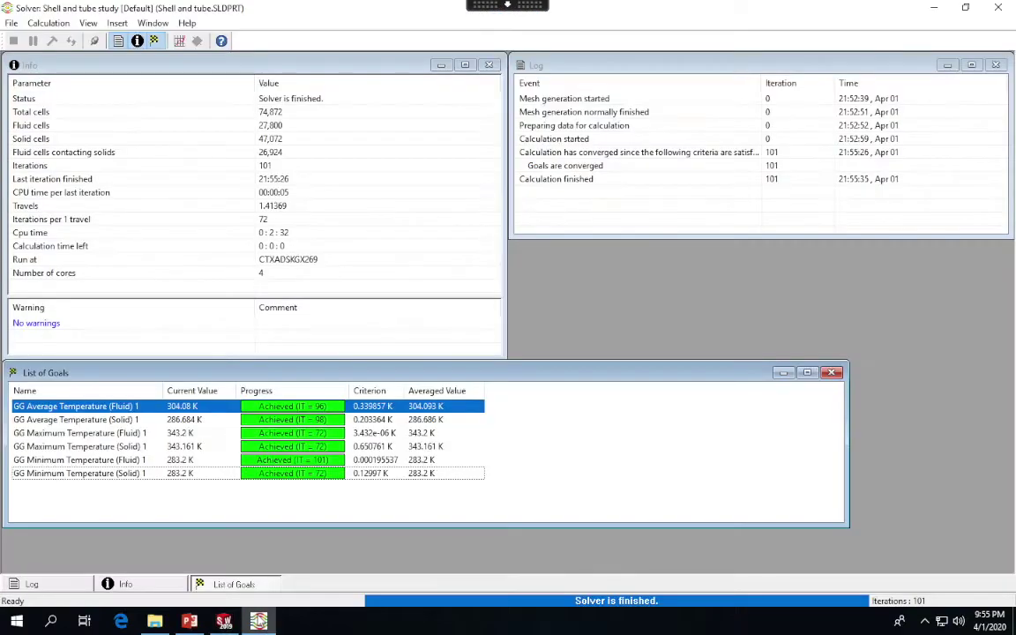
{"action": "left_click", "coordinate": [935, 7]}
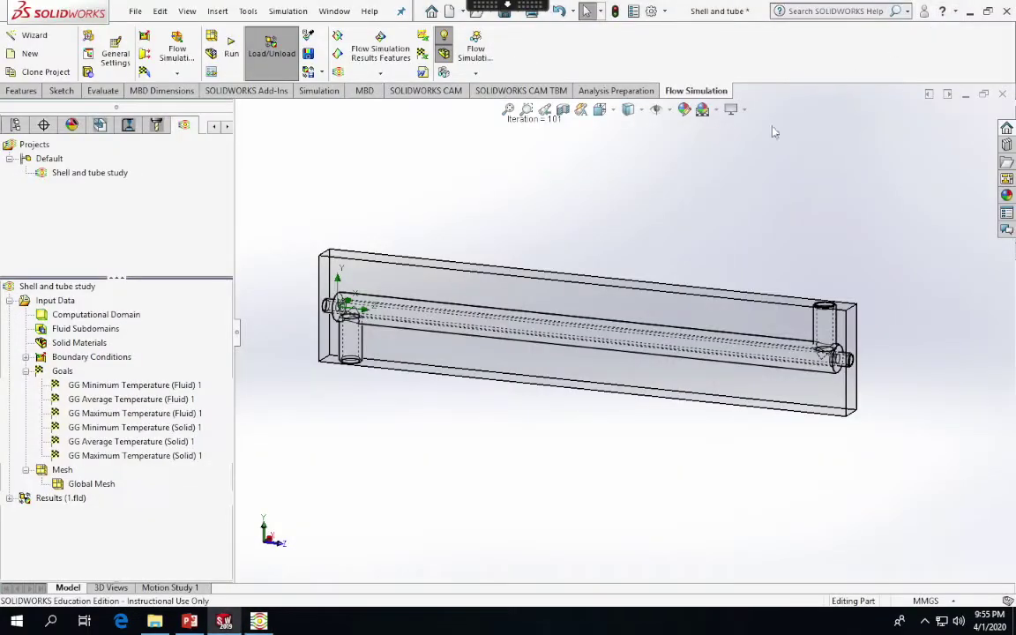
Step: Collapse the Goals and Mesh folders and expand Results (1.fld) in the Flow Simulation tree
{"action": "left_click", "coordinate": [26, 371]}
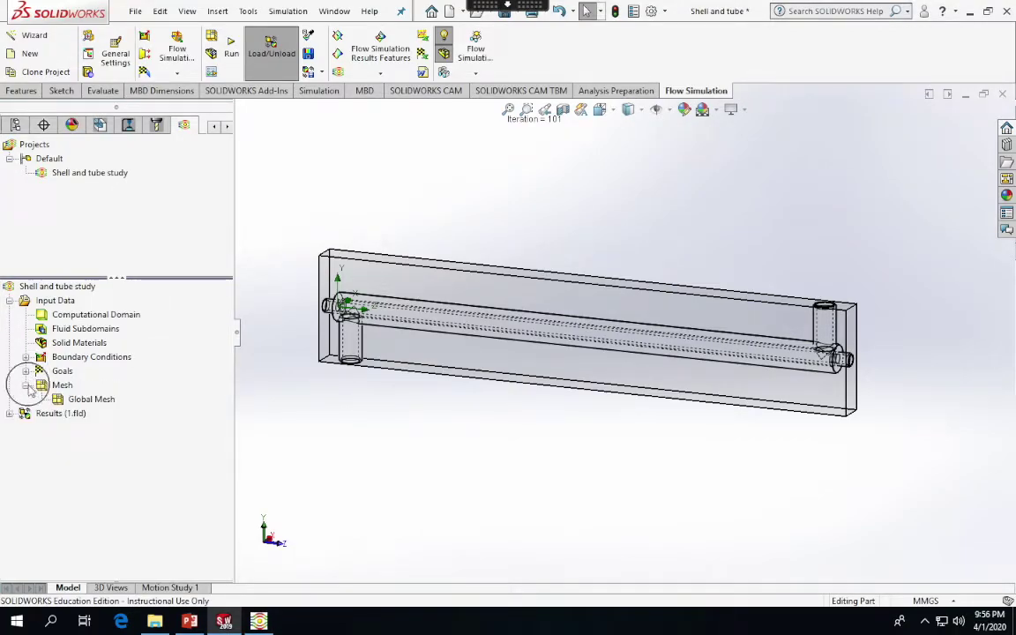
{"action": "left_click", "coordinate": [26, 385]}
{"action": "left_click", "coordinate": [9, 398]}
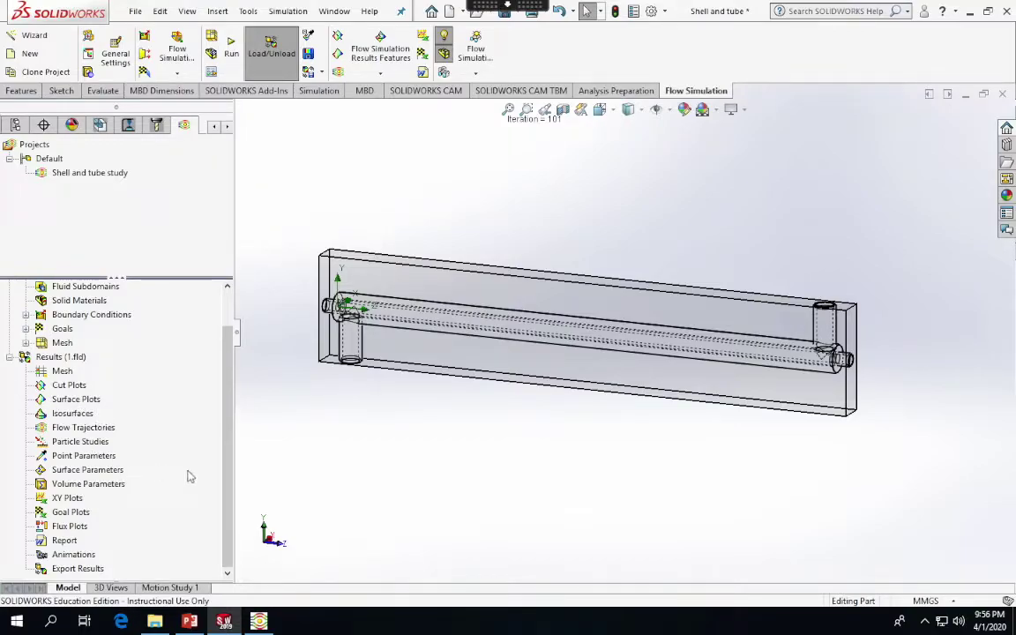
{"action": "right_click", "coordinate": [78, 481]}
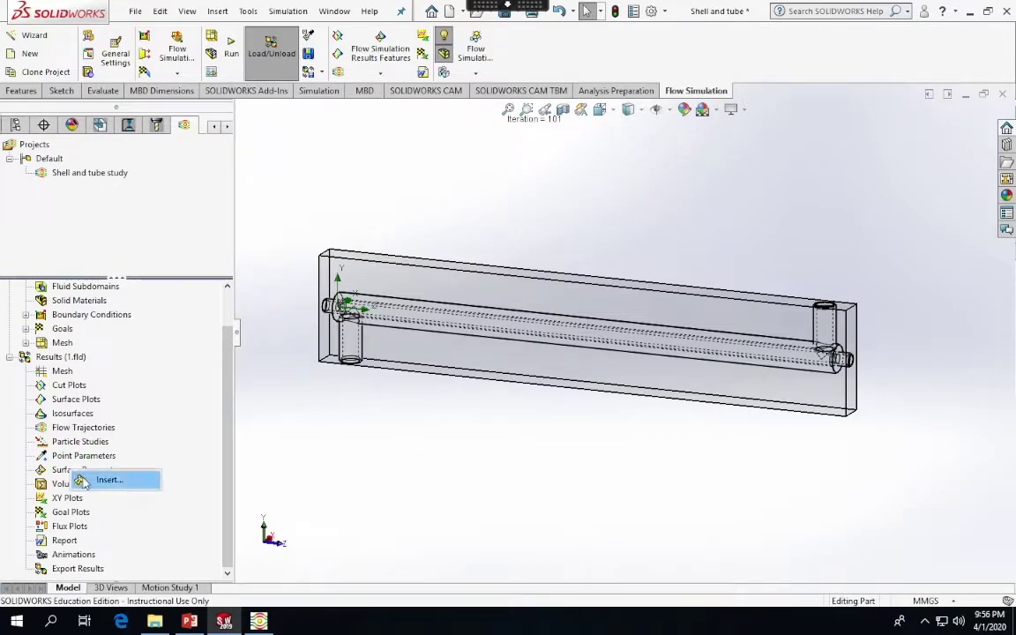
{"action": "left_click", "coordinate": [82, 482]}
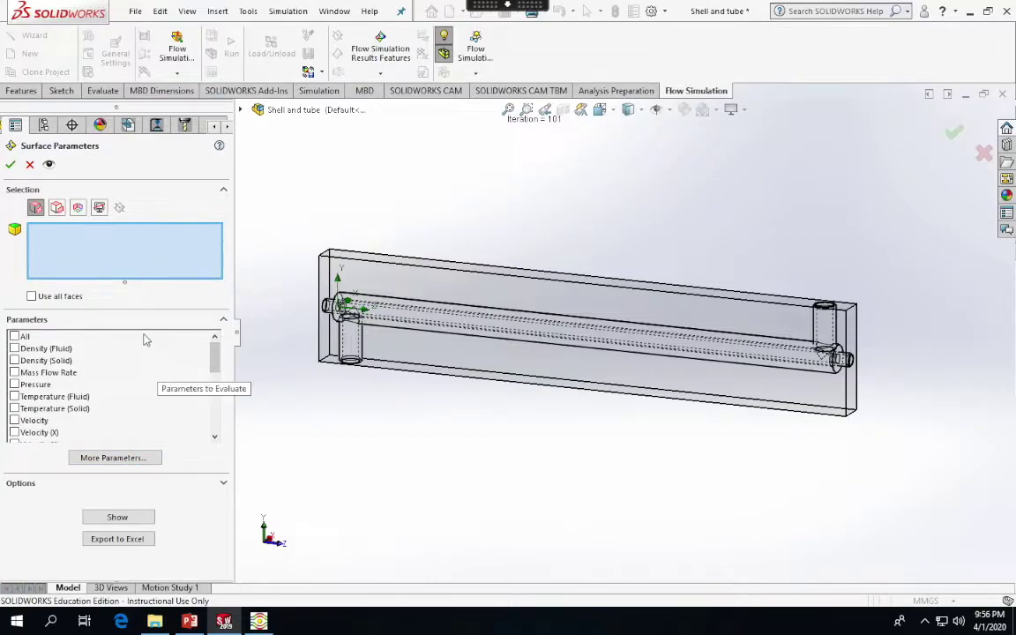
{"action": "left_click", "coordinate": [215, 357]}
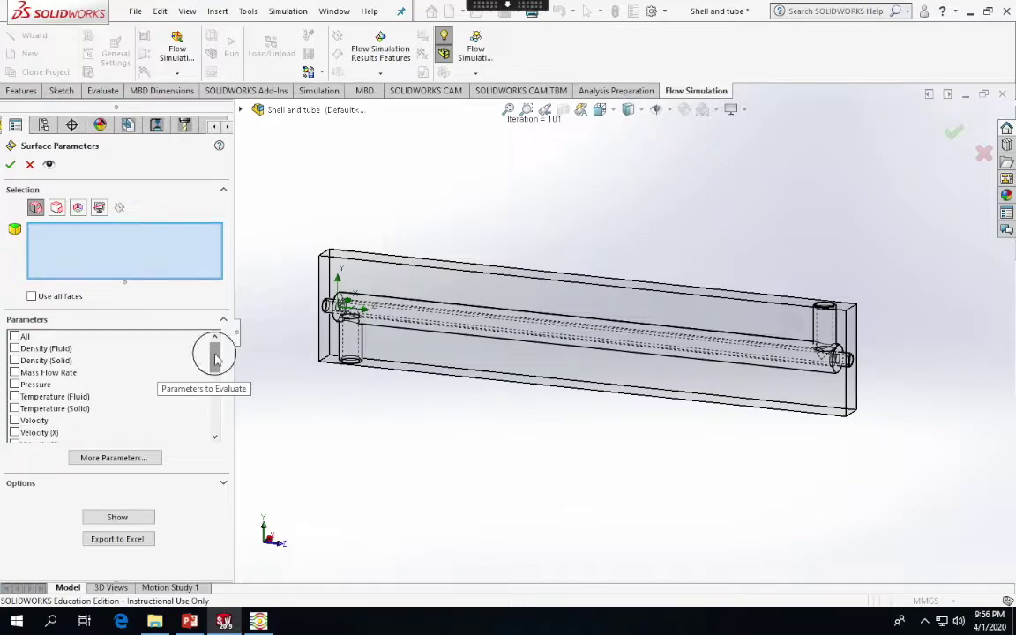
{"action": "left_click_drag", "start_coordinate": [215, 356], "coordinate": [227, 420]}
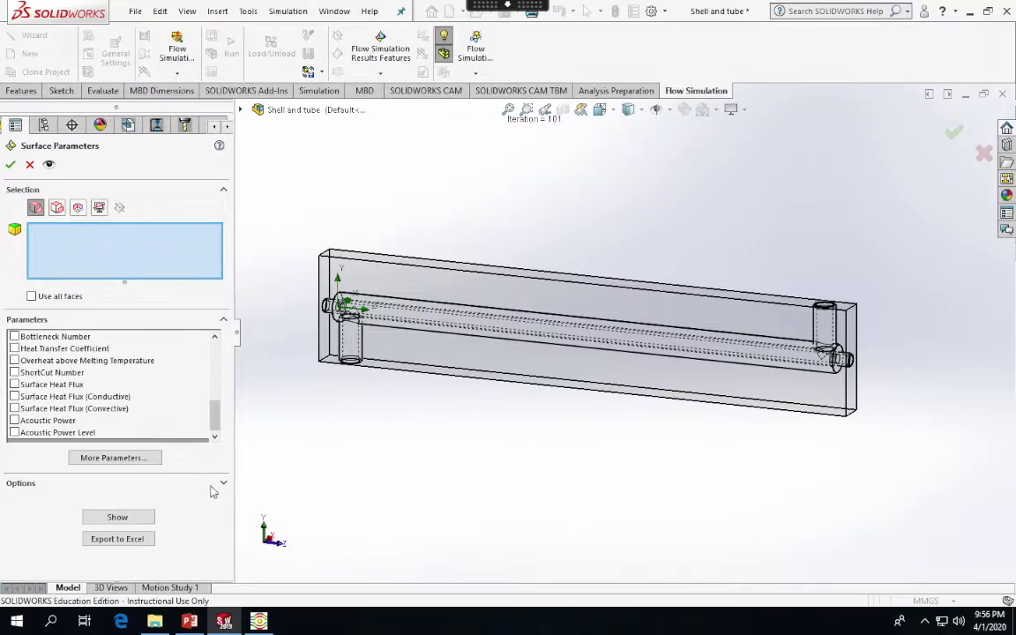
{"action": "left_click", "coordinate": [30, 165]}
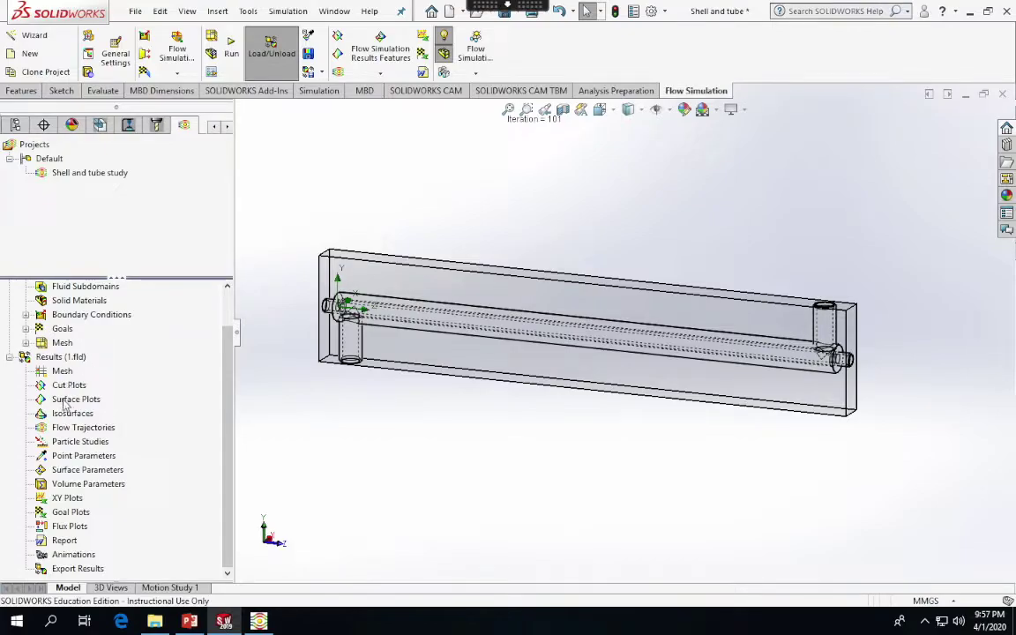
{"action": "right_click", "coordinate": [66, 475]}
Step: Insert a new Surface Parameters evaluation with All parameters checked
{"action": "left_click", "coordinate": [78, 478]}
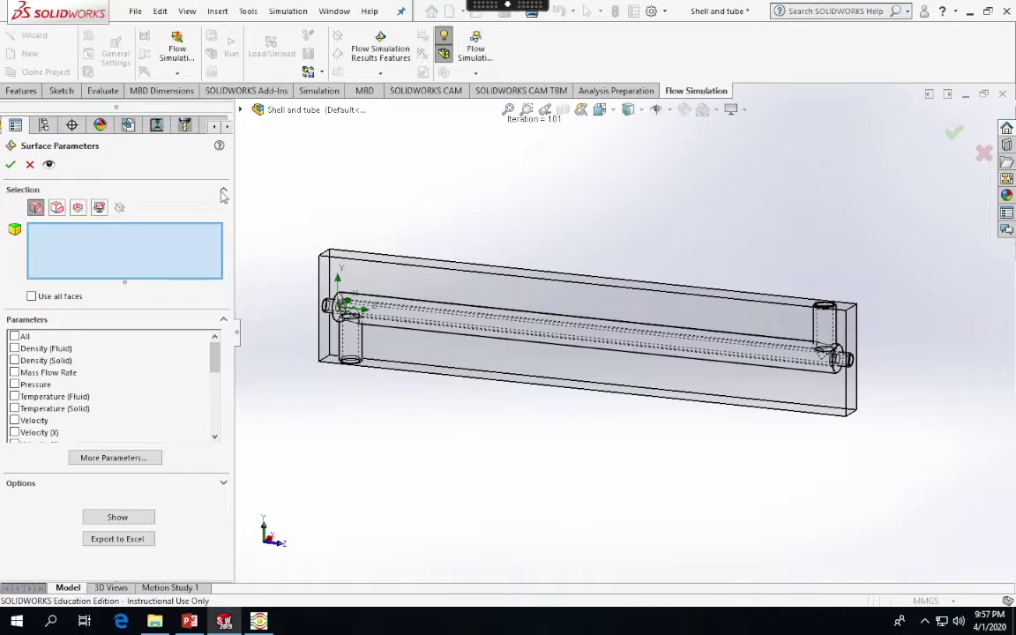
{"action": "left_click", "coordinate": [223, 189]}
{"action": "left_click", "coordinate": [223, 190]}
{"action": "left_click", "coordinate": [14, 338]}
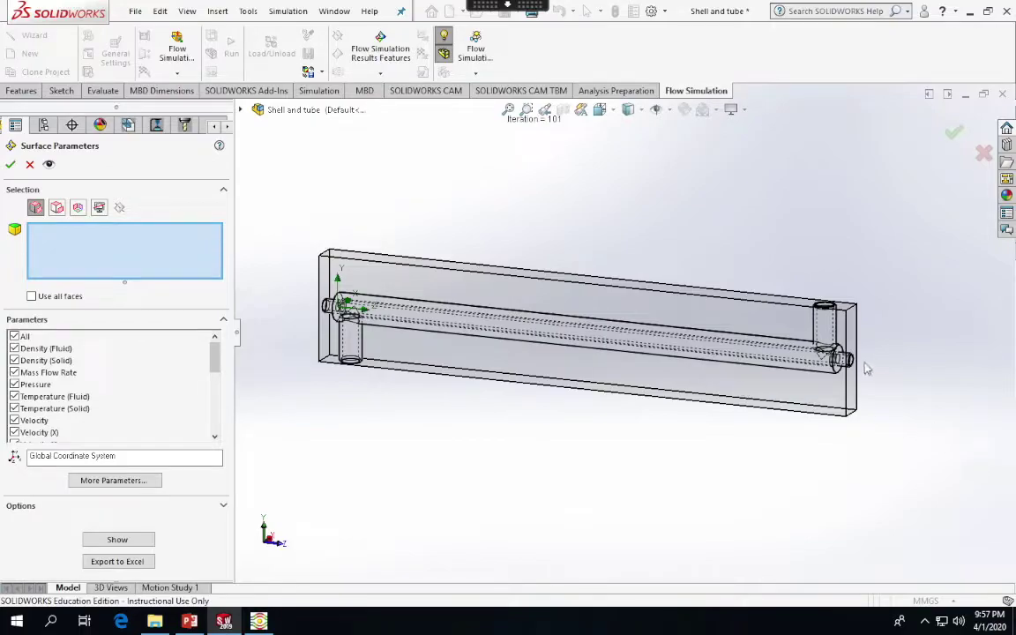
{"action": "scroll", "coordinate": [852, 367], "scroll_direction": "down", "scroll_amount": 5}
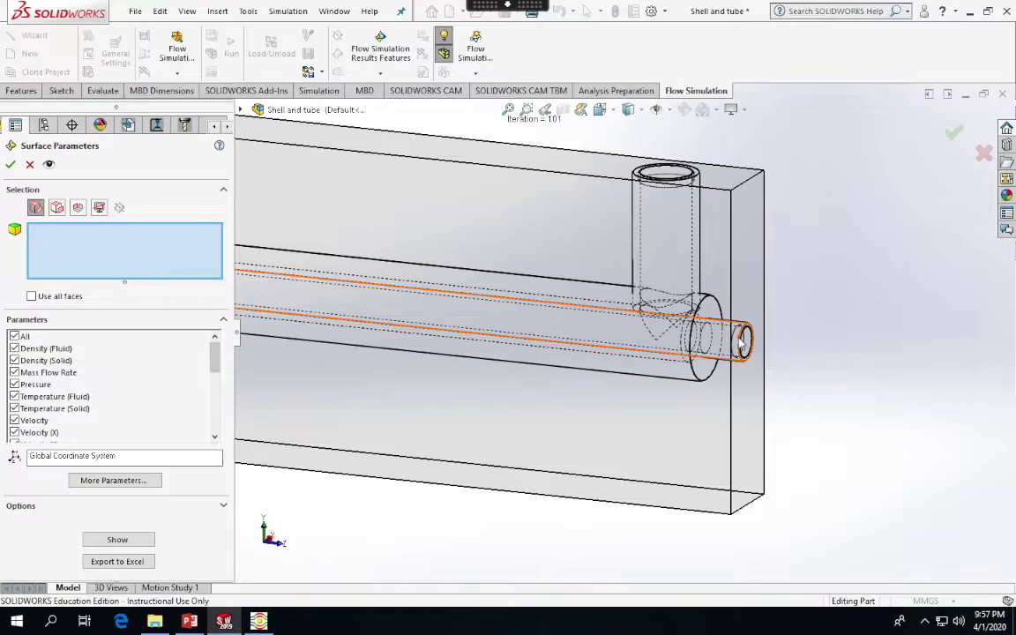
Step: Select the tube outlet face Face@LID2 and show its values, including 335.67 K bulk temperature
{"action": "right_click", "coordinate": [741, 349]}
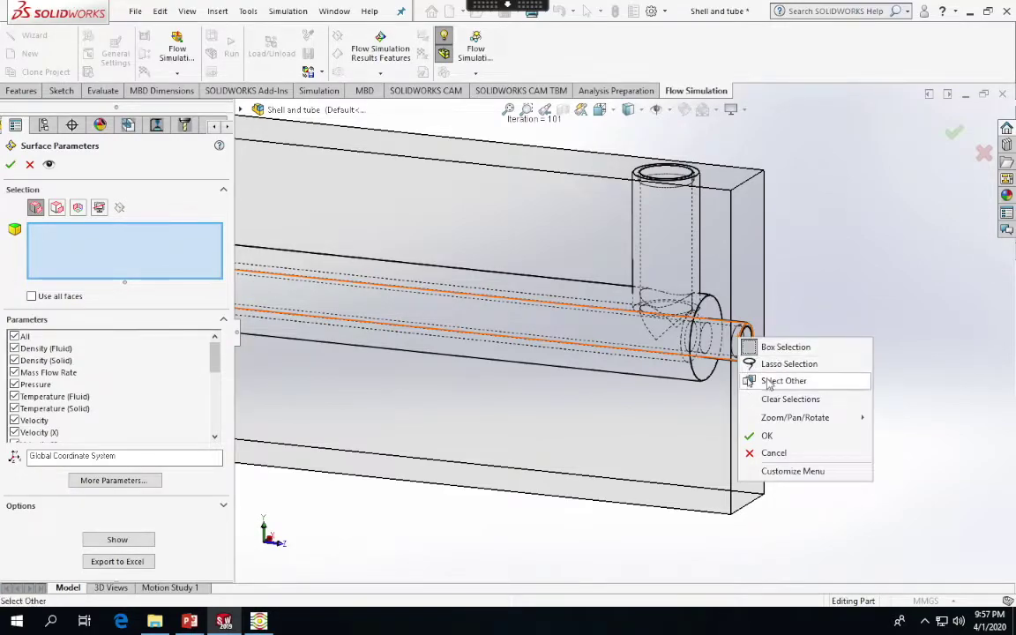
{"action": "left_click", "coordinate": [766, 379]}
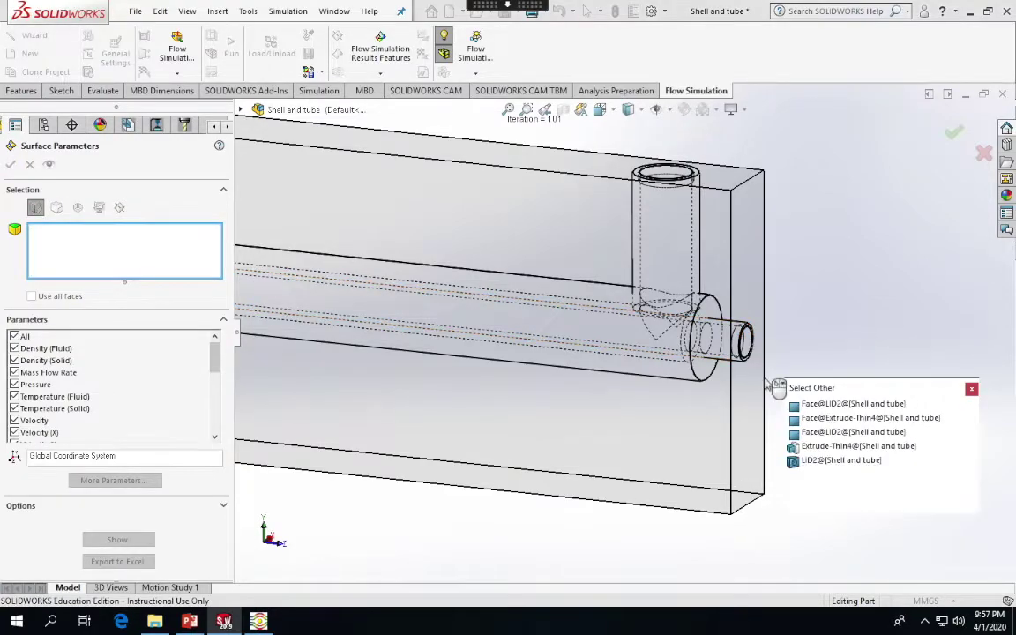
{"action": "left_click", "coordinate": [816, 438]}
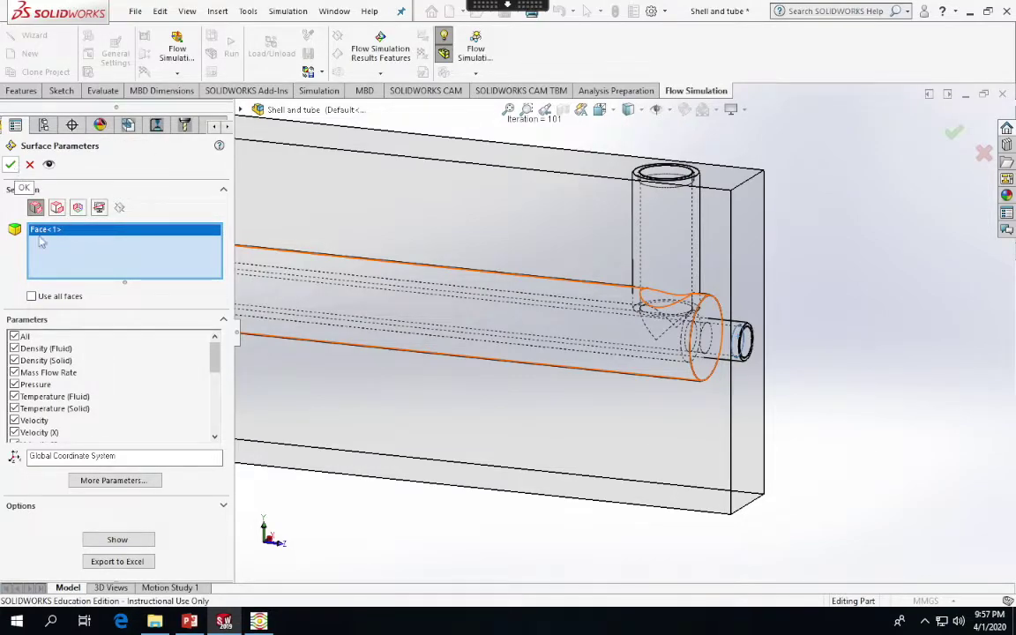
{"action": "left_click", "coordinate": [99, 536]}
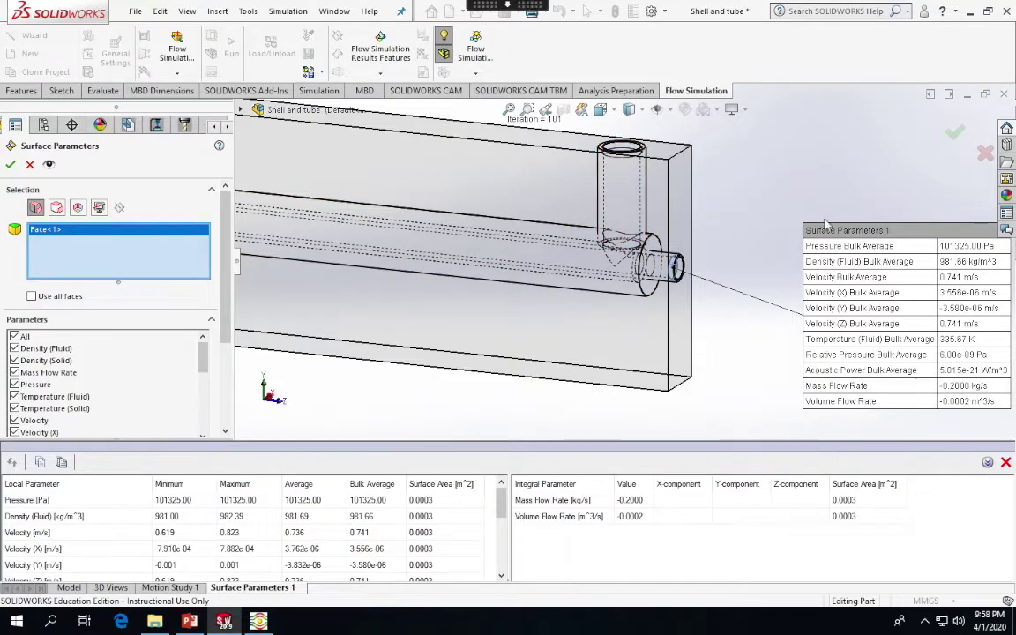
Step: Accept Surface Parameters 1 and position its values table beside the tube outlet
{"action": "left_click_drag", "start_coordinate": [826, 227], "coordinate": [756, 190]}
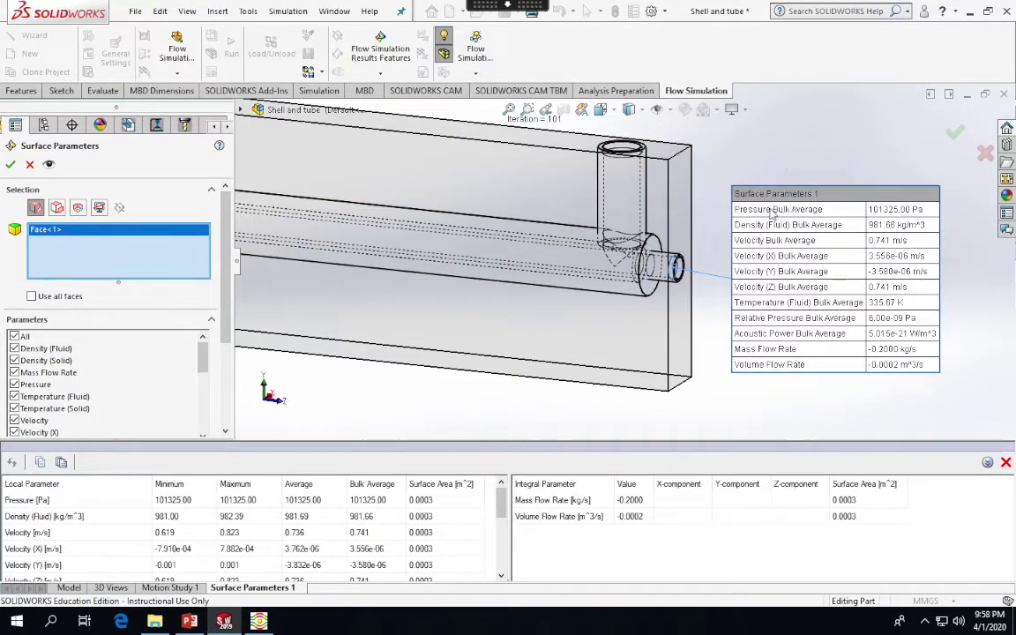
{"action": "left_click", "coordinate": [10, 164]}
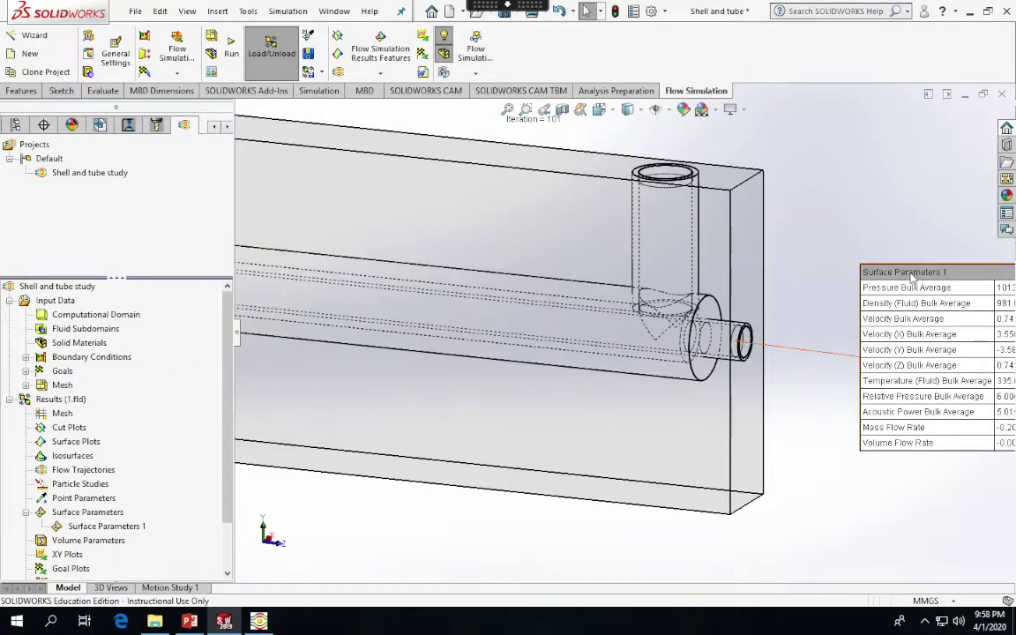
{"action": "left_click_drag", "start_coordinate": [913, 276], "coordinate": [816, 312]}
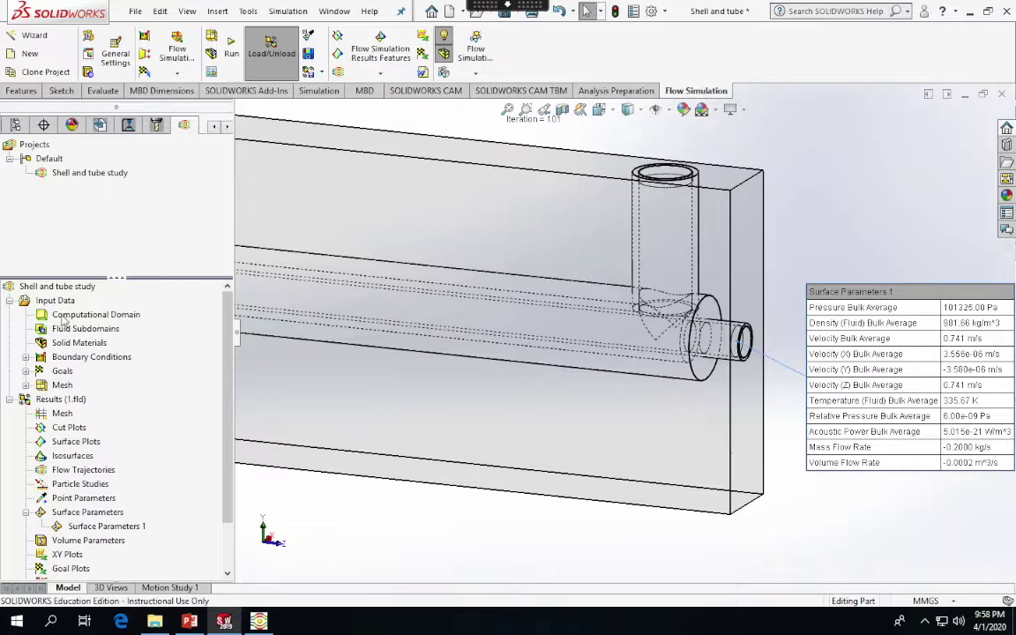
Step: Expand Boundary Conditions and inspect the Environment Pressure for Shell and Tube conditions
{"action": "left_click", "coordinate": [27, 357]}
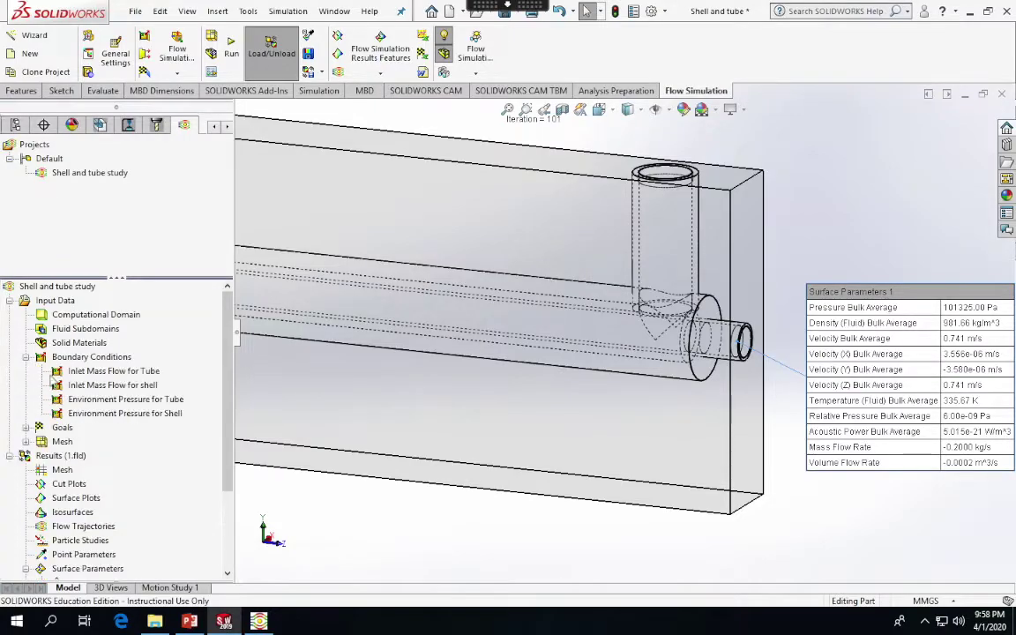
{"action": "left_click", "coordinate": [152, 414]}
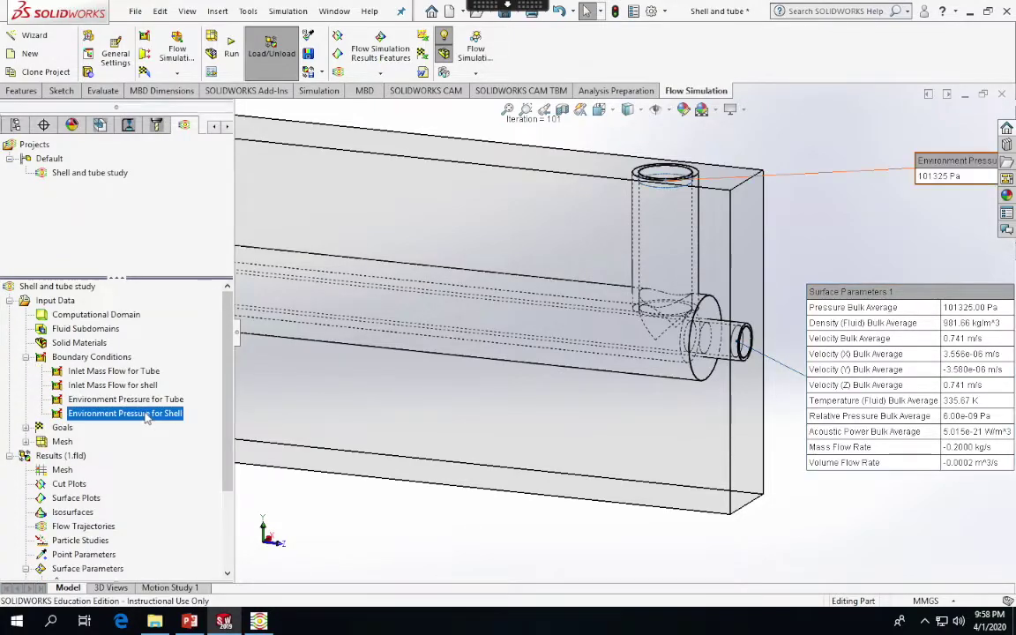
{"action": "left_click_drag", "start_coordinate": [221, 420], "coordinate": [222, 473]}
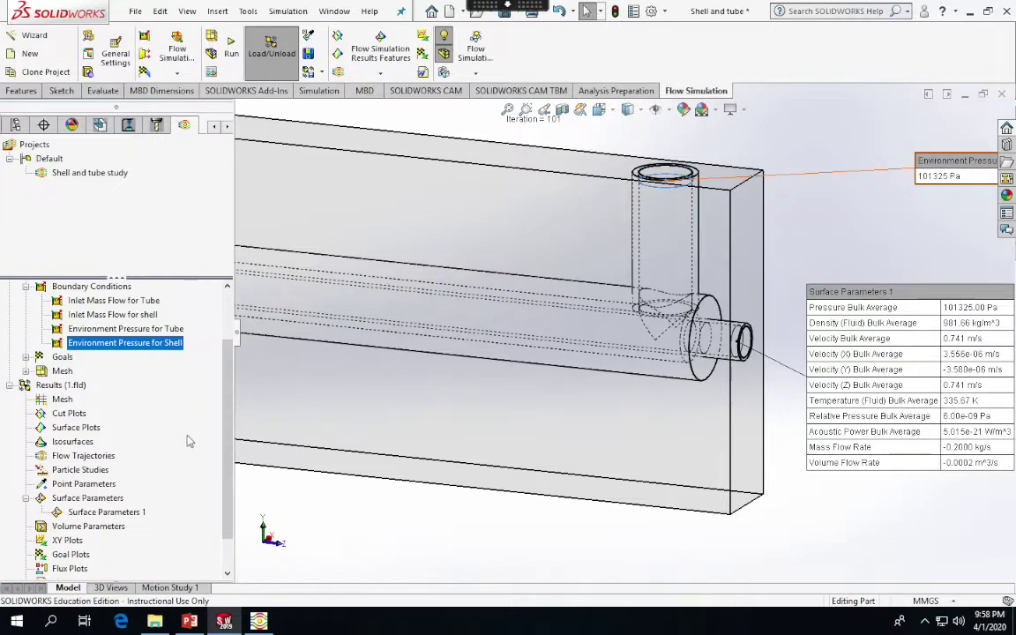
{"action": "left_click", "coordinate": [104, 329]}
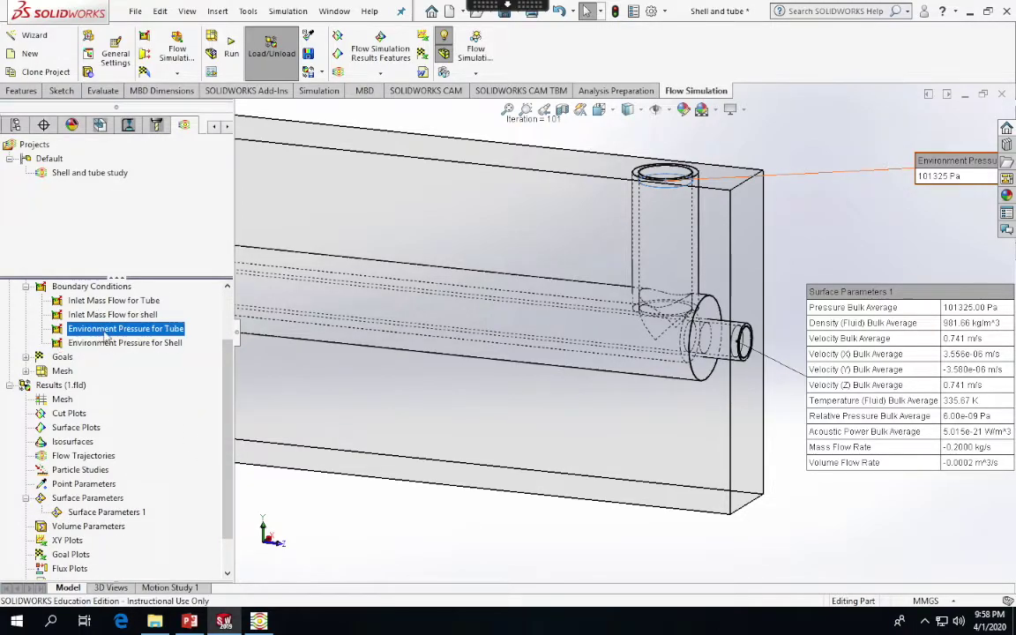
{"action": "left_click", "coordinate": [94, 343]}
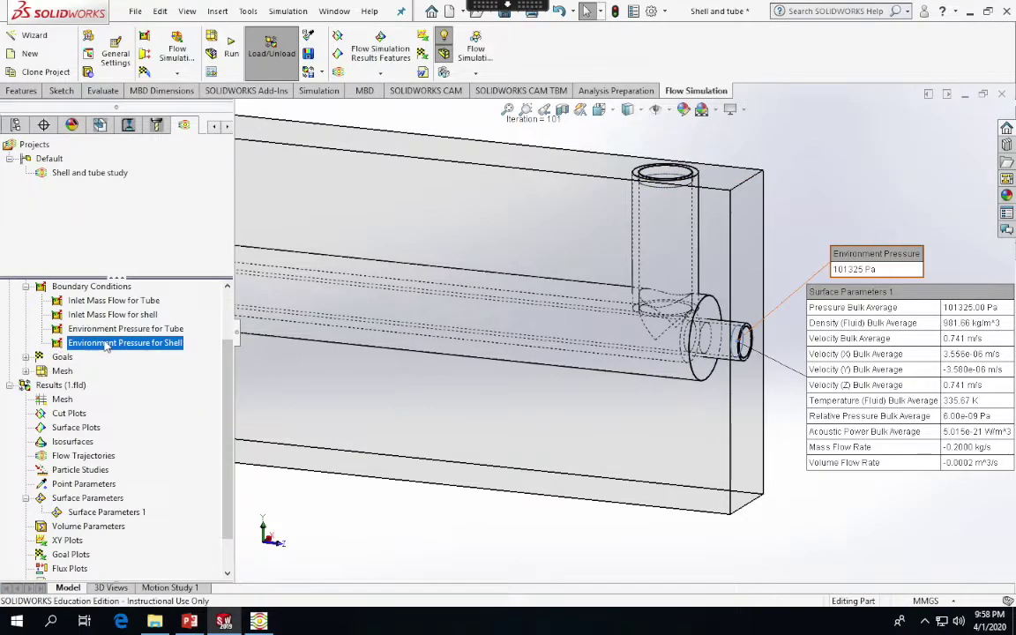
Step: Bring up the context menu for the Surface Parameters 1 result in the tree
{"action": "right_click", "coordinate": [76, 501]}
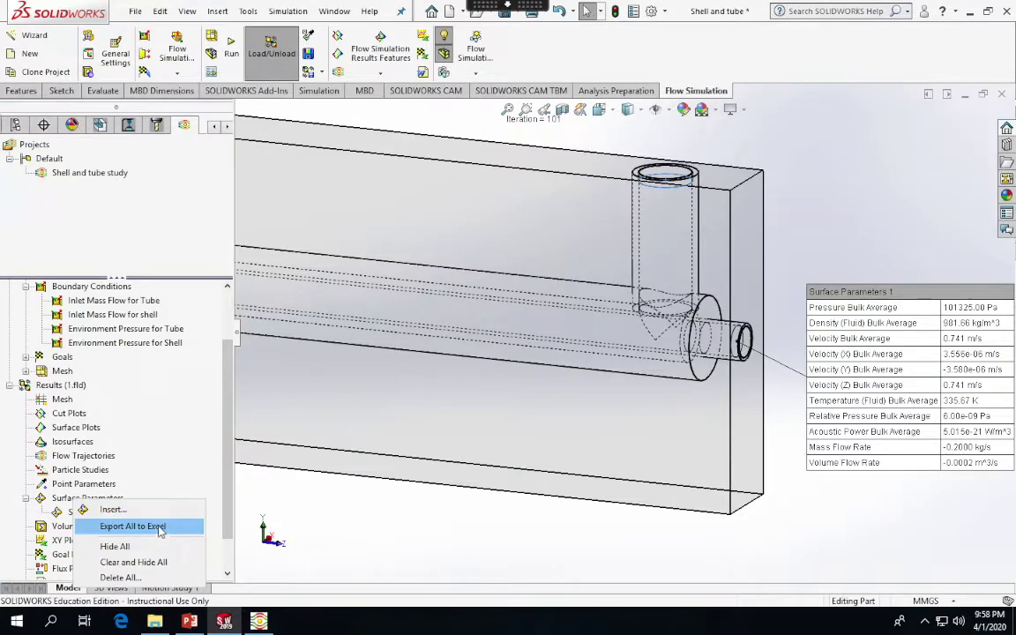
{"action": "key", "text": "Up"}
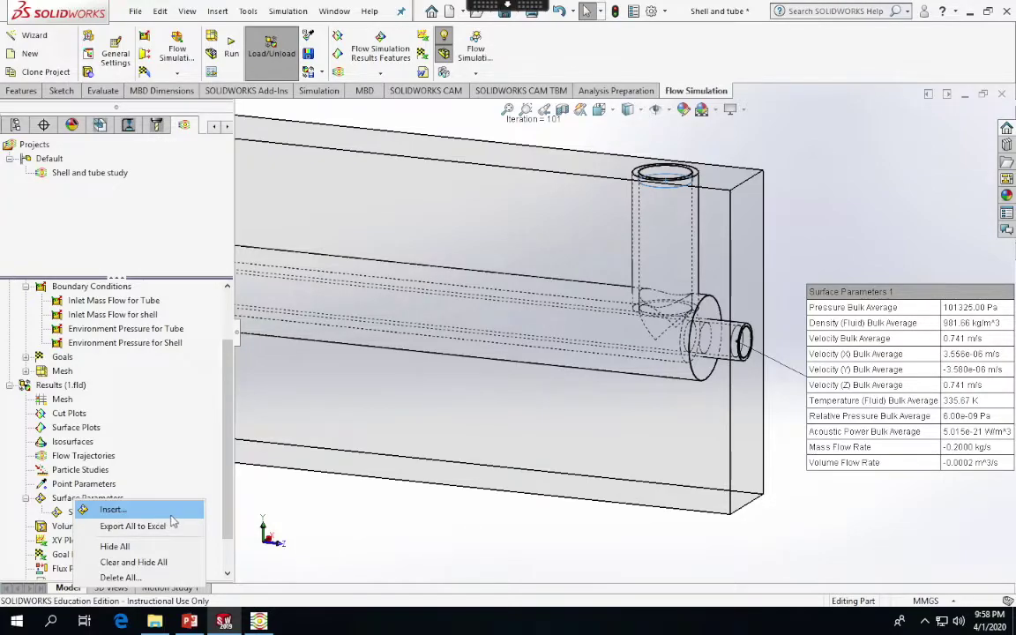
{"action": "left_click", "coordinate": [171, 515]}
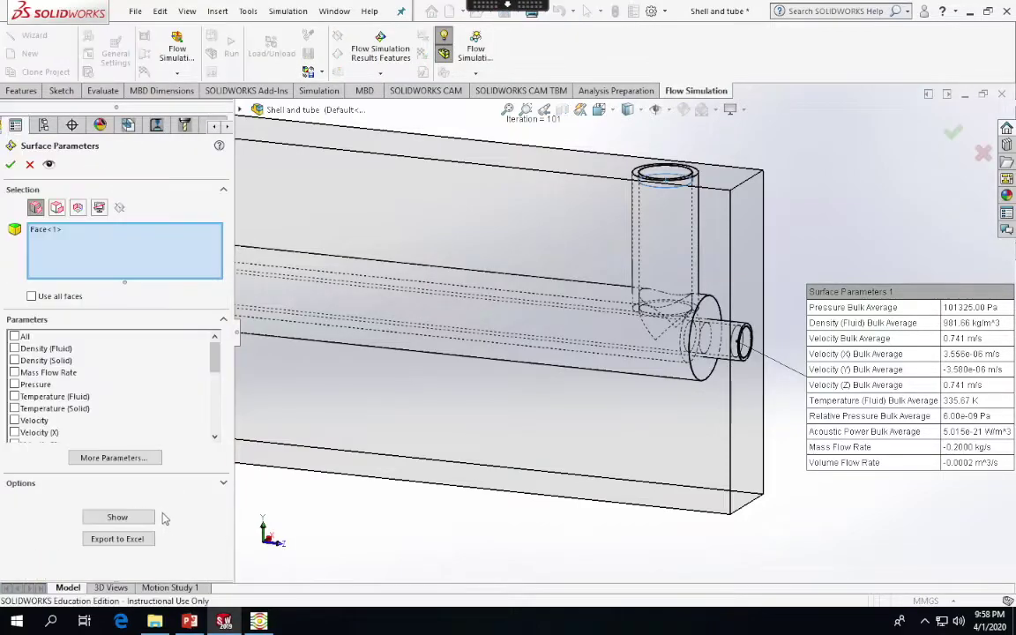
{"action": "left_click", "coordinate": [11, 164]}
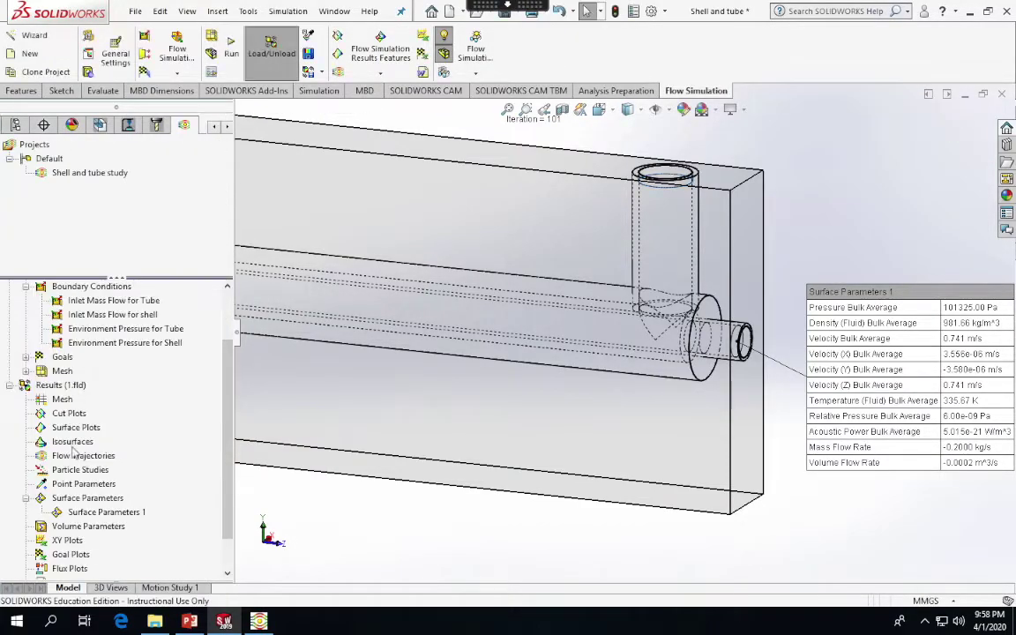
{"action": "right_click", "coordinate": [86, 507]}
Step: Export all Surface Parameters 1 results to Excel and review the Local Parameters table B12:G27
{"action": "left_click", "coordinate": [97, 523]}
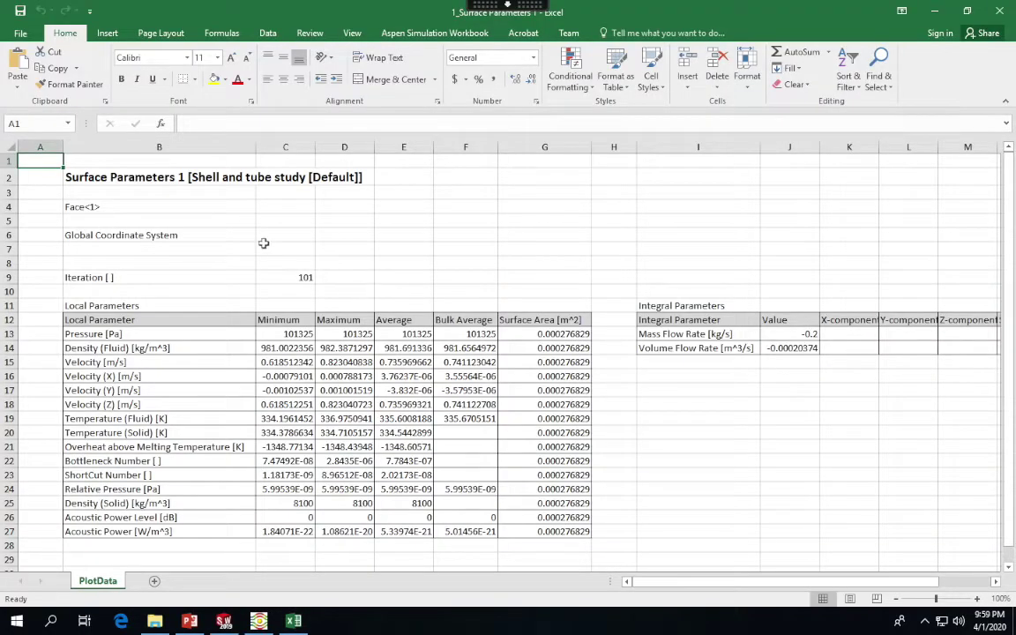
{"action": "left_click", "coordinate": [89, 179]}
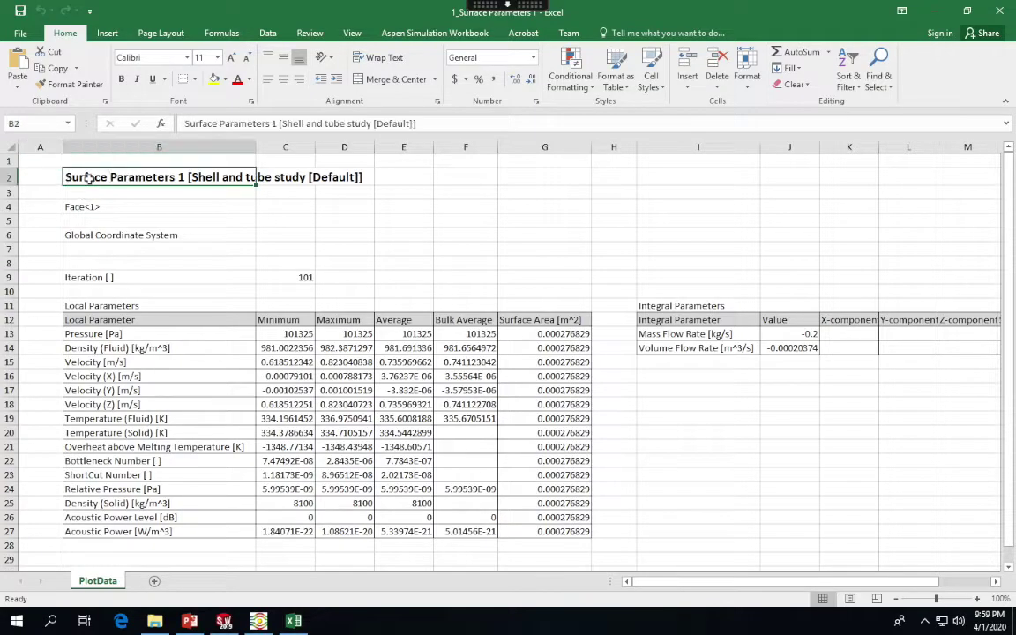
{"action": "left_click", "coordinate": [90, 206]}
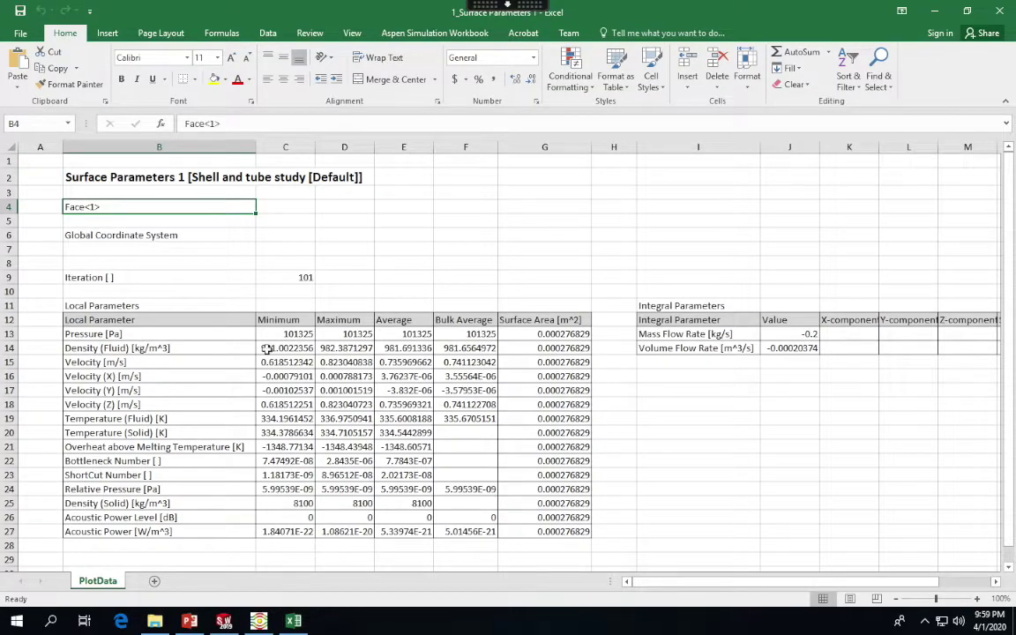
{"action": "left_click", "coordinate": [92, 320]}
{"action": "left_click_drag", "start_coordinate": [92, 319], "coordinate": [530, 527]}
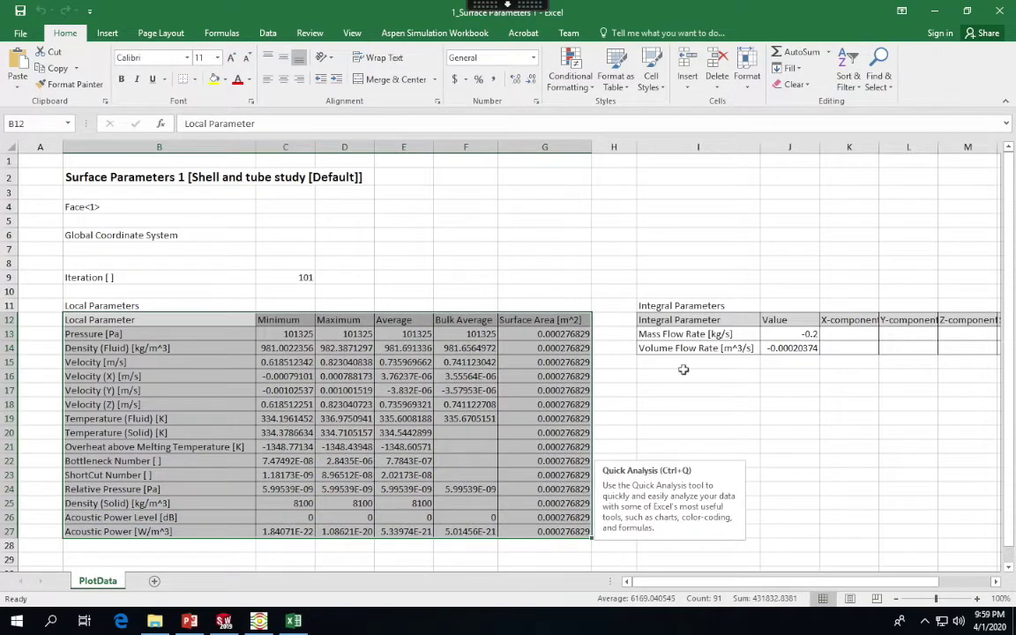
{"action": "left_click", "coordinate": [565, 333]}
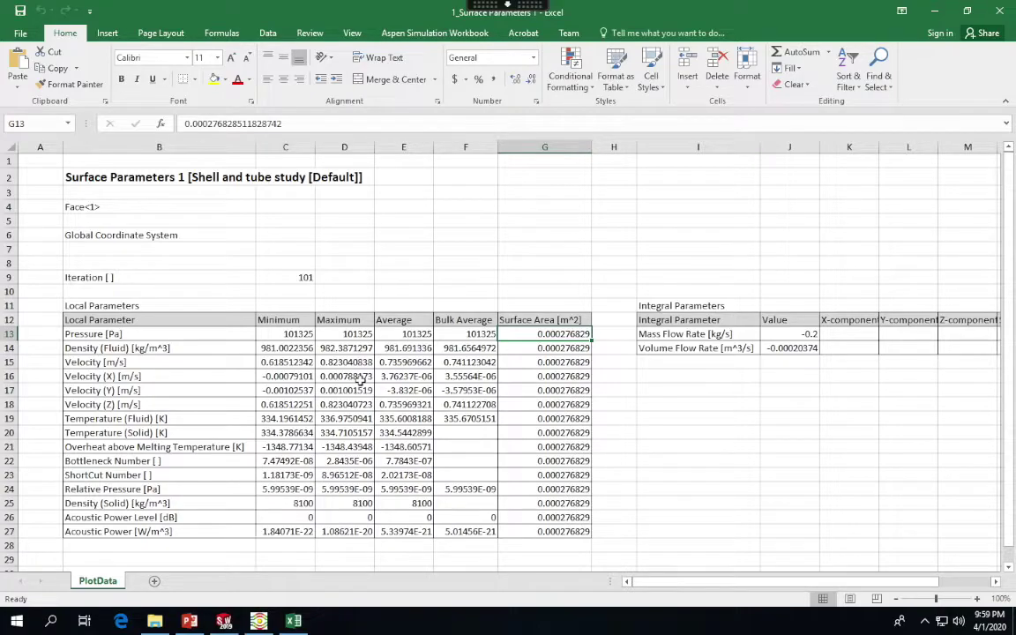
{"action": "scroll", "coordinate": [360, 377], "scroll_direction": "down", "scroll_amount": 16}
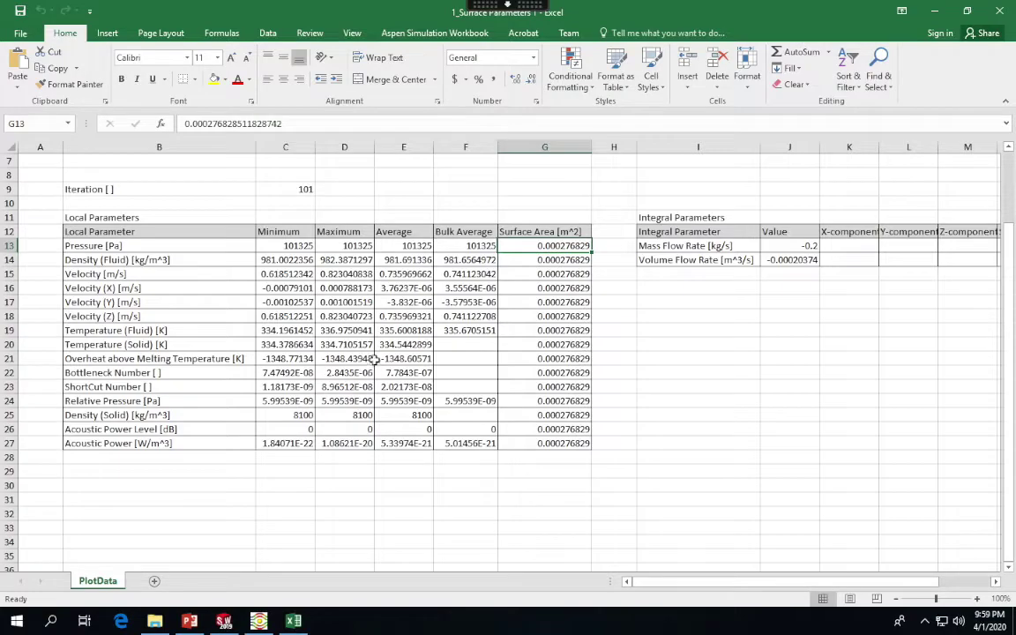
{"action": "scroll", "coordinate": [367, 357], "scroll_direction": "up", "scroll_amount": 16}
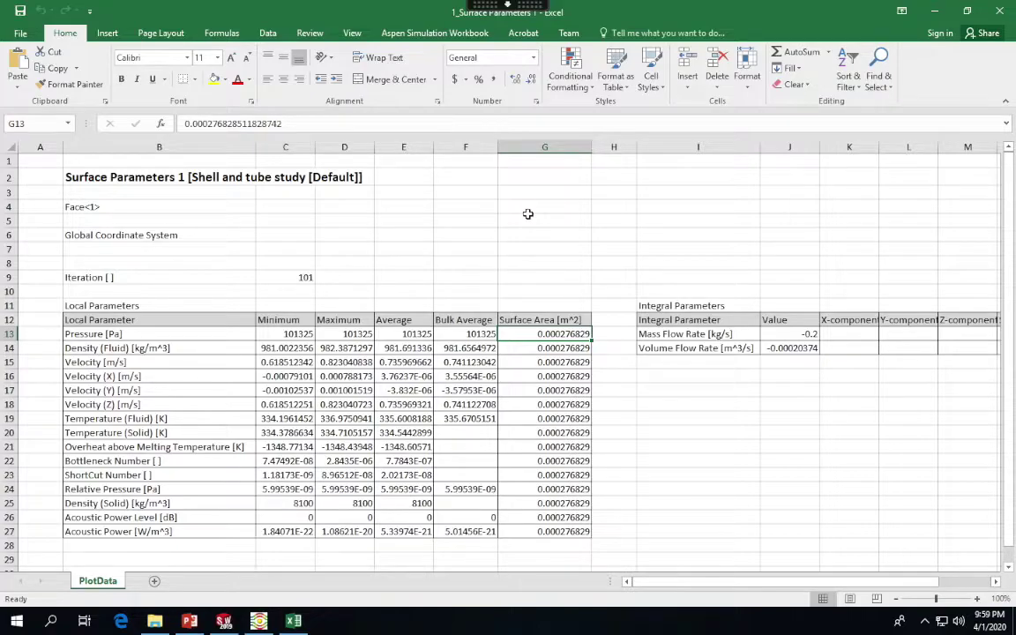
Step: Back in SOLIDWORKS, insert a second Surface Parameters evaluation with All parameters checked
{"action": "key", "text": "alt+Tab"}
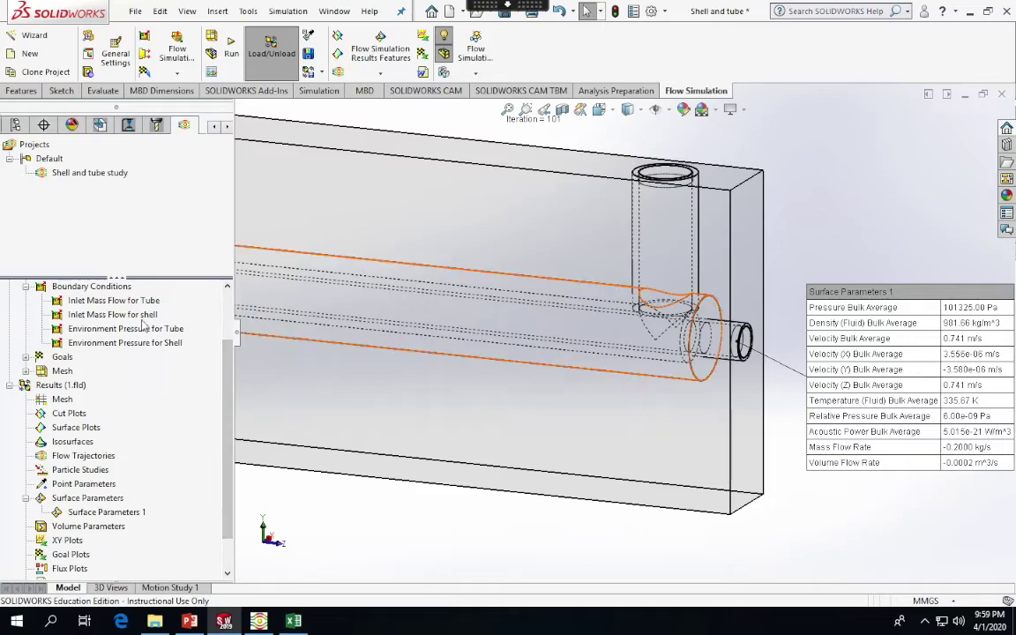
{"action": "left_click", "coordinate": [92, 343]}
{"action": "right_click", "coordinate": [92, 344]}
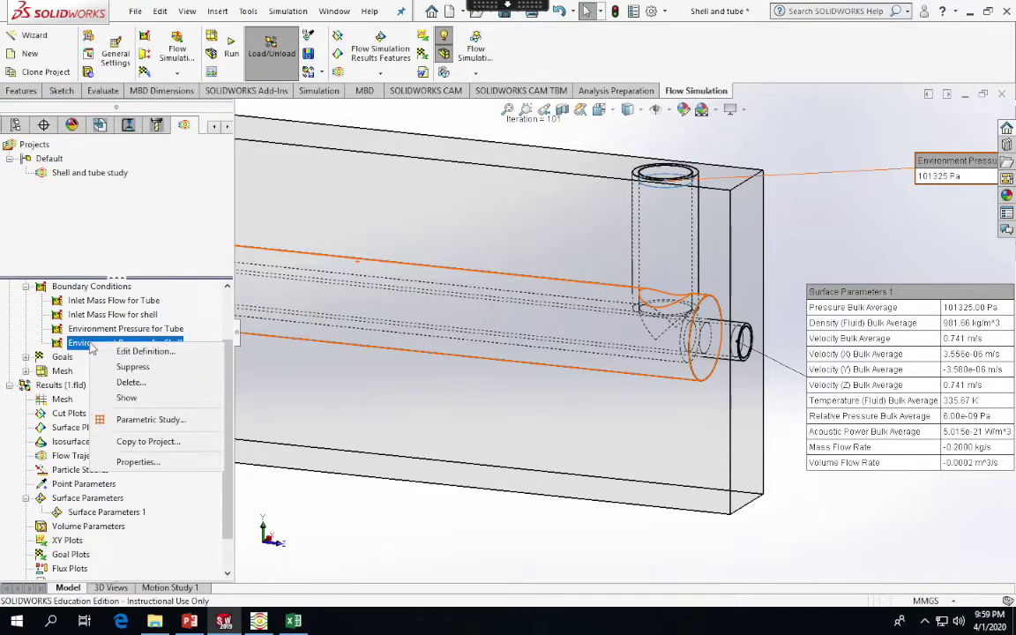
{"action": "right_click", "coordinate": [72, 500]}
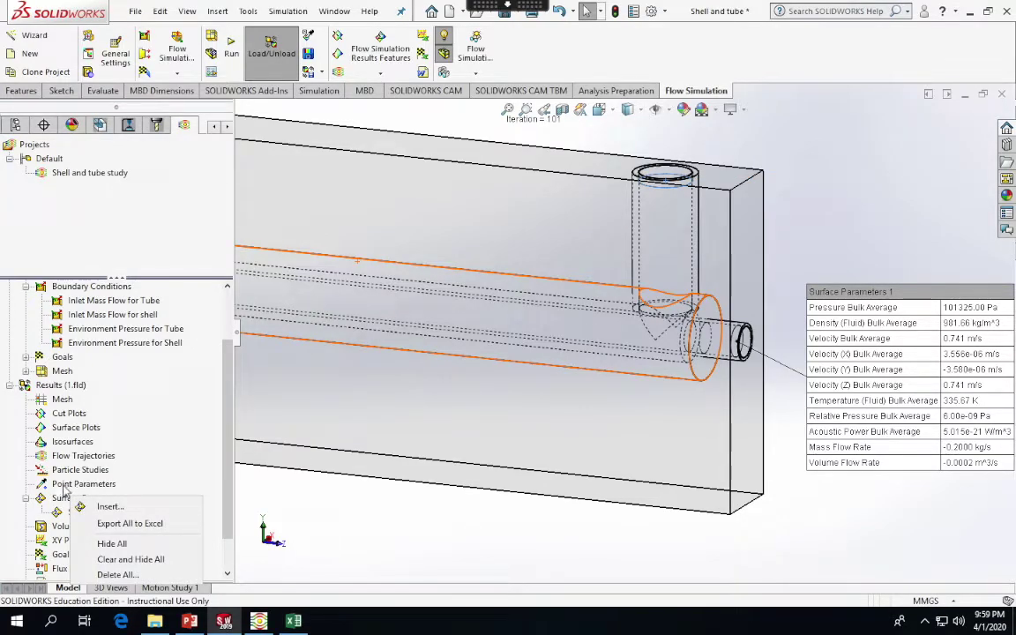
{"action": "key", "text": "Escape"}
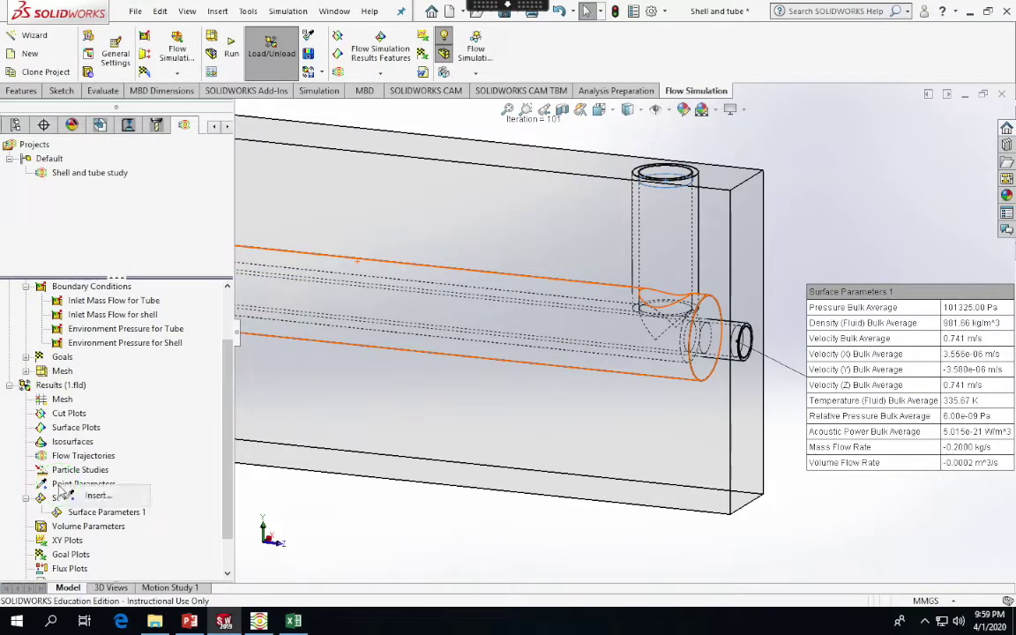
{"action": "right_click", "coordinate": [58, 500]}
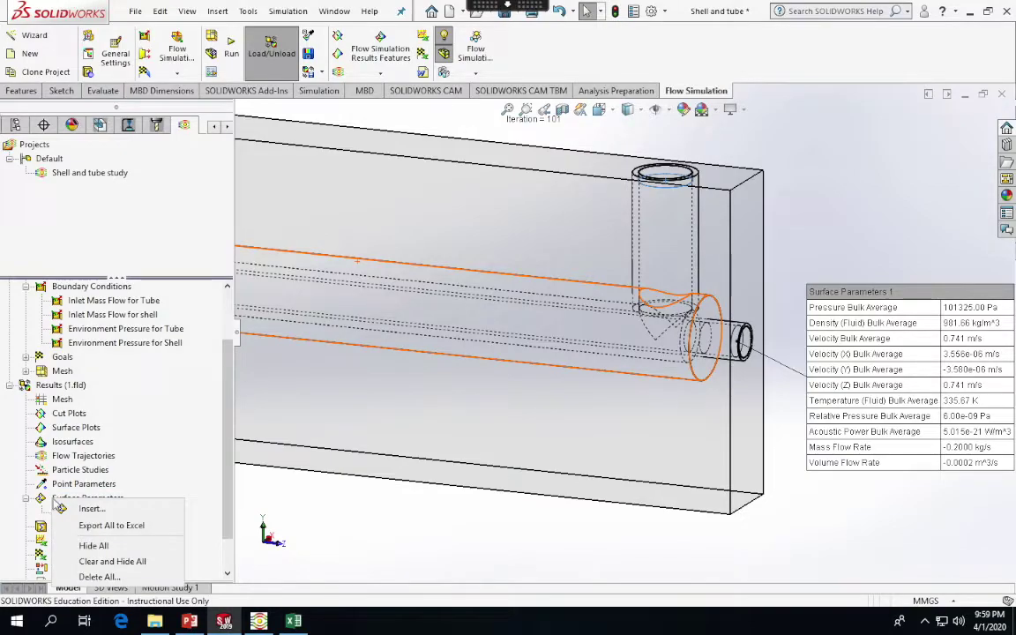
{"action": "left_click", "coordinate": [90, 509]}
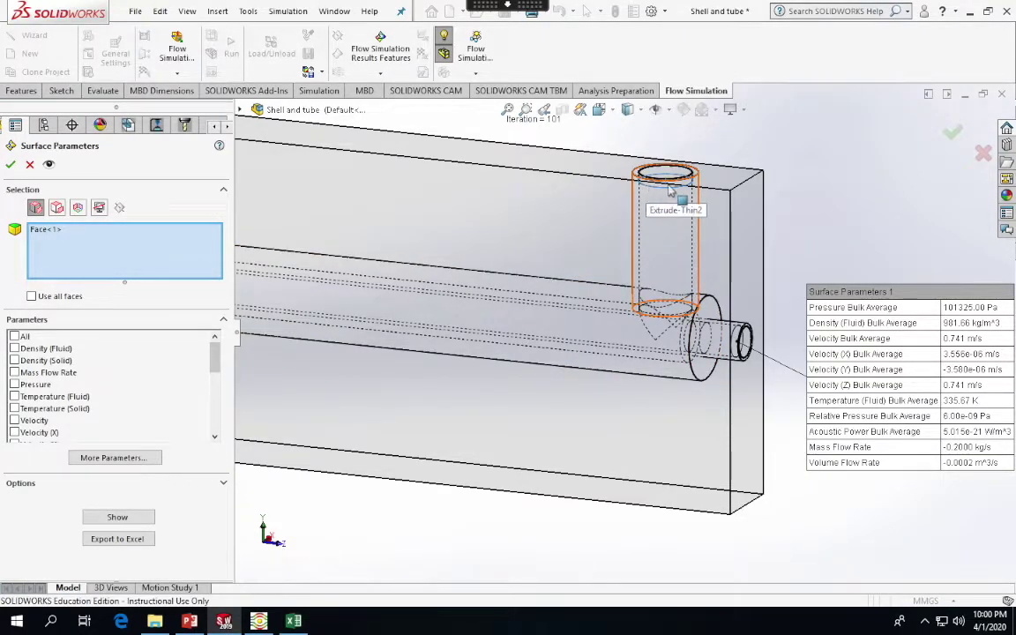
{"action": "left_click", "coordinate": [14, 336]}
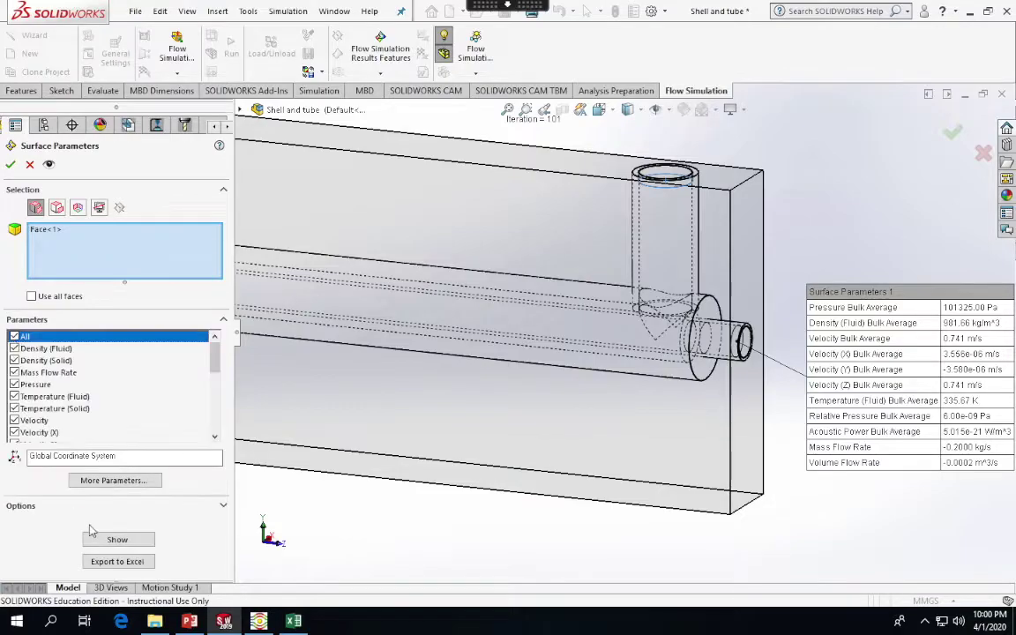
Step: Export the Surface Parameters 2 results to an Excel workbook, then return to SOLIDWORKS
{"action": "left_click", "coordinate": [114, 562]}
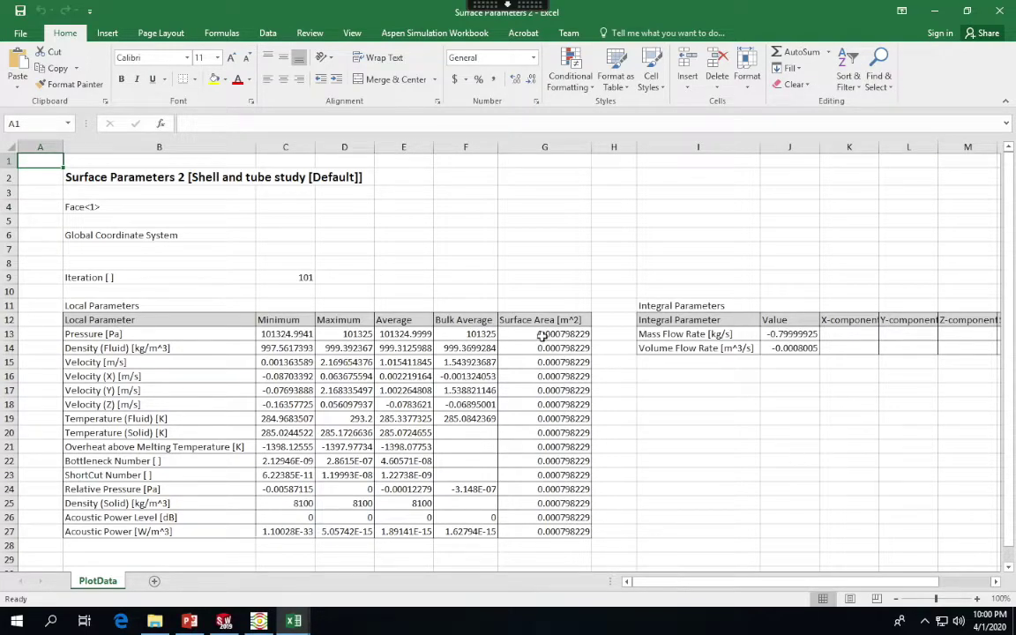
{"action": "key", "text": "alt+Tab"}
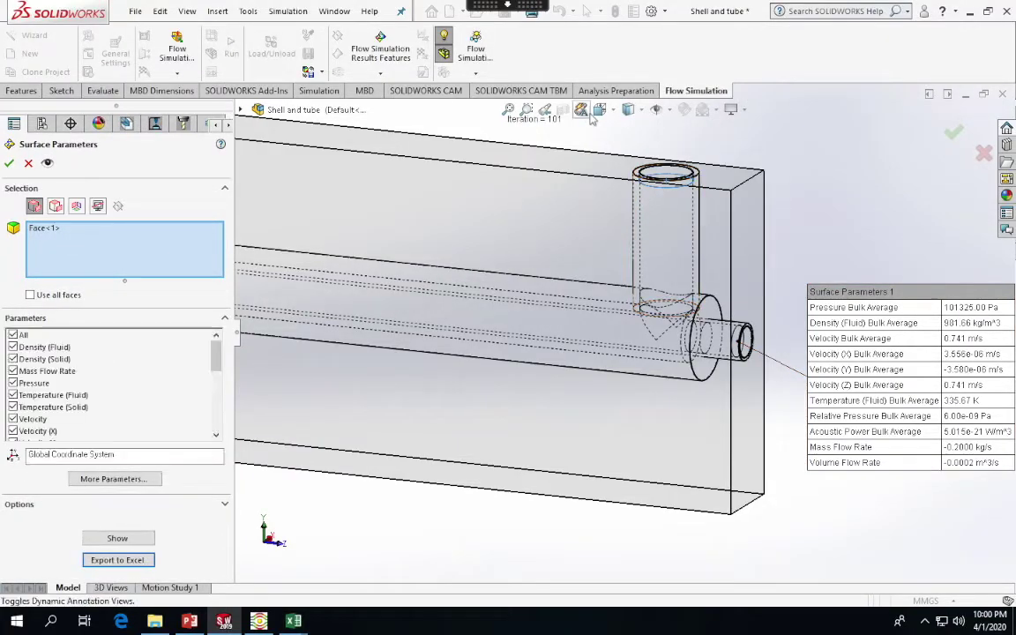
Step: Close the surface parameters setup, collapse Boundary Conditions and Surface Parameters, and insert a cut plot
{"action": "left_click", "coordinate": [29, 164]}
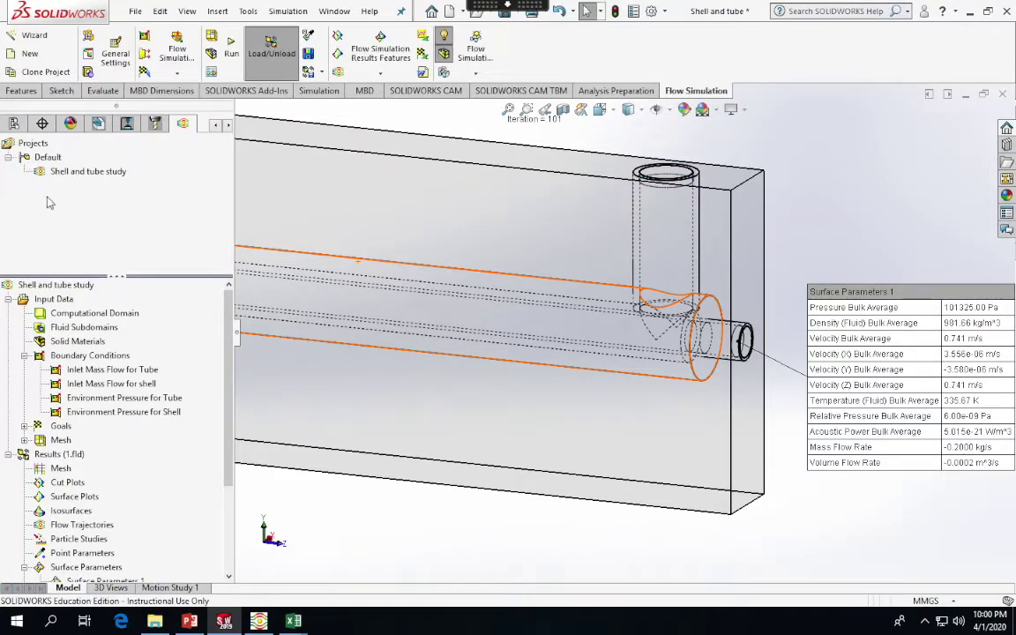
{"action": "left_click", "coordinate": [24, 356]}
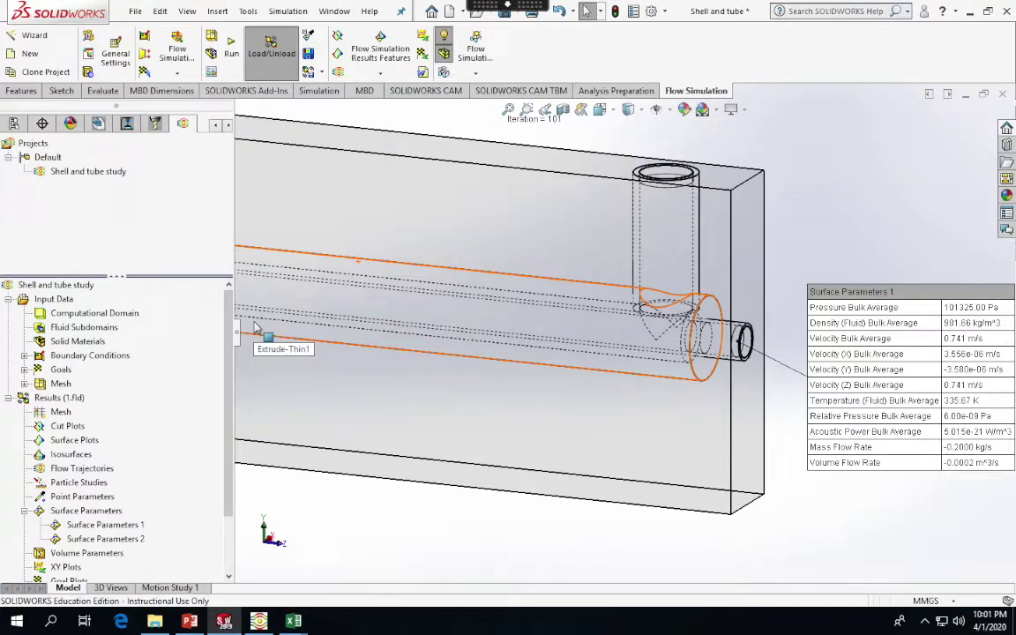
{"action": "left_click", "coordinate": [24, 511]}
{"action": "right_click", "coordinate": [60, 427]}
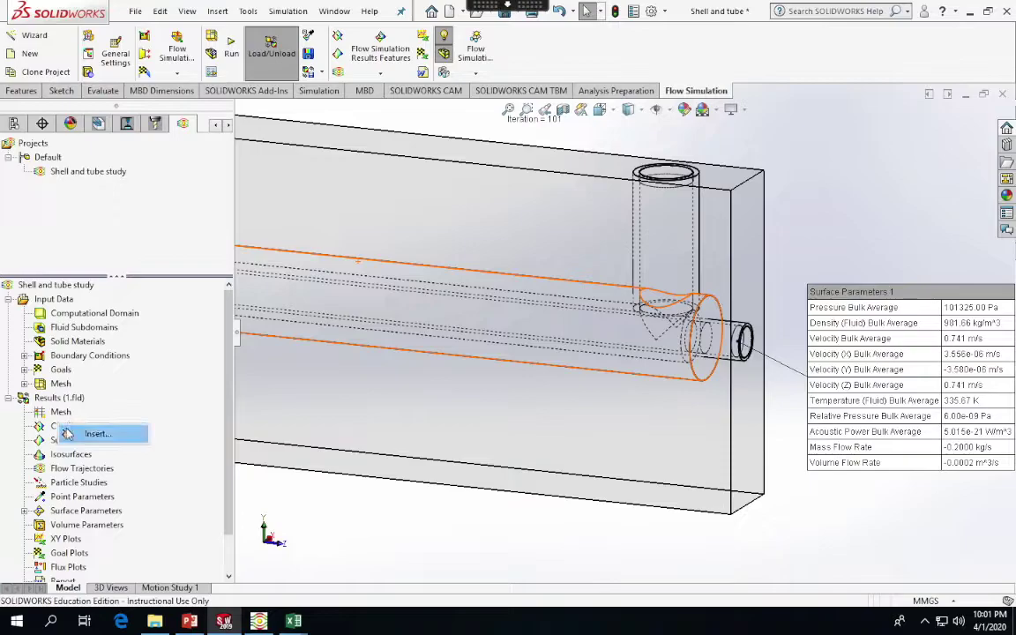
{"action": "left_click", "coordinate": [88, 434]}
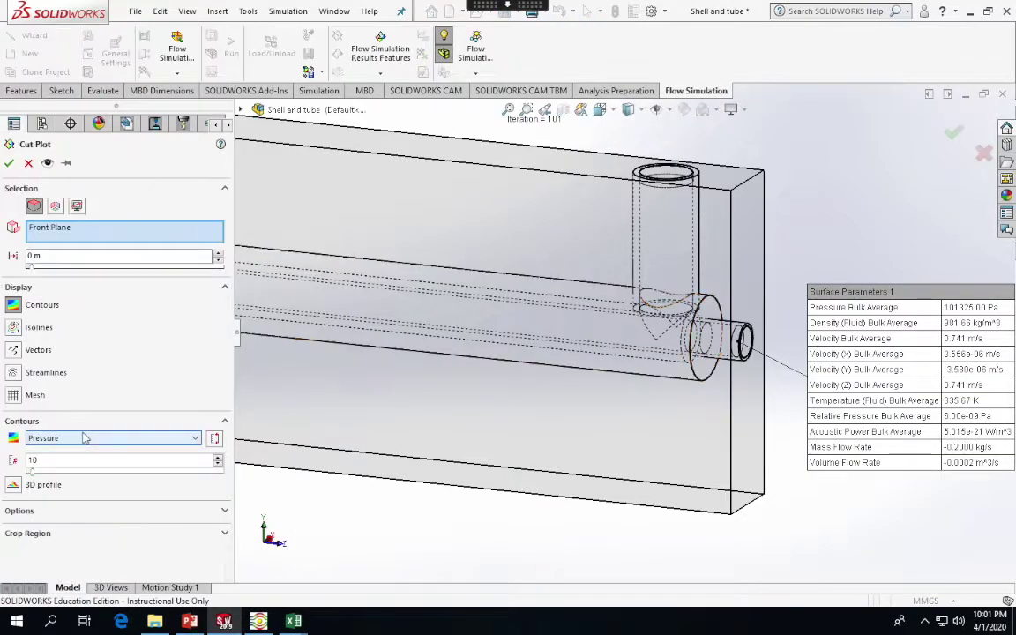
Step: Orient the view to Right and hide the Surface Parameters 1 table
{"action": "left_click", "coordinate": [612, 113]}
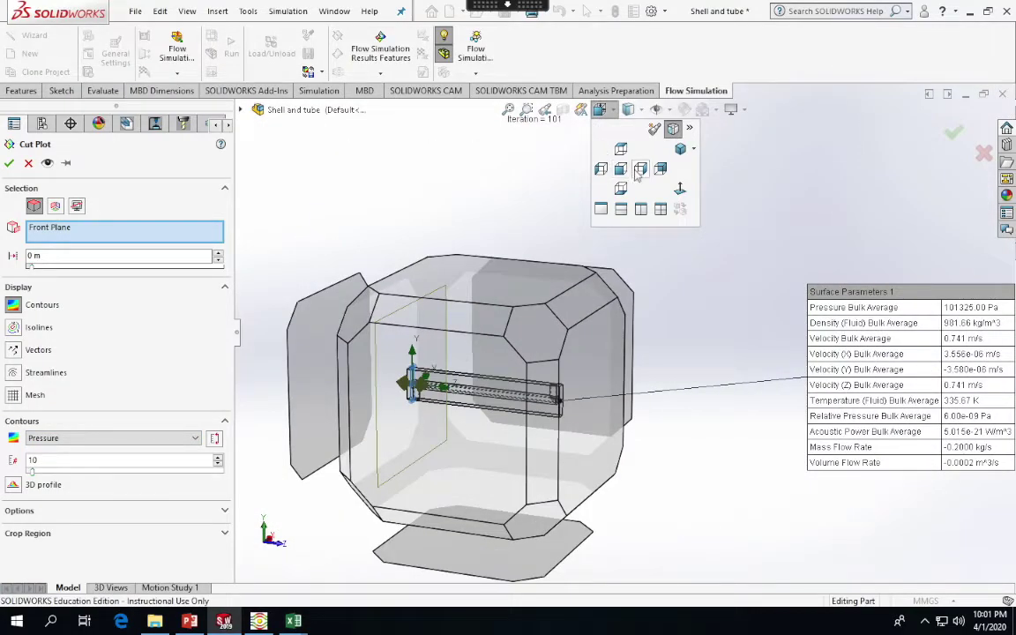
{"action": "left_click", "coordinate": [619, 169]}
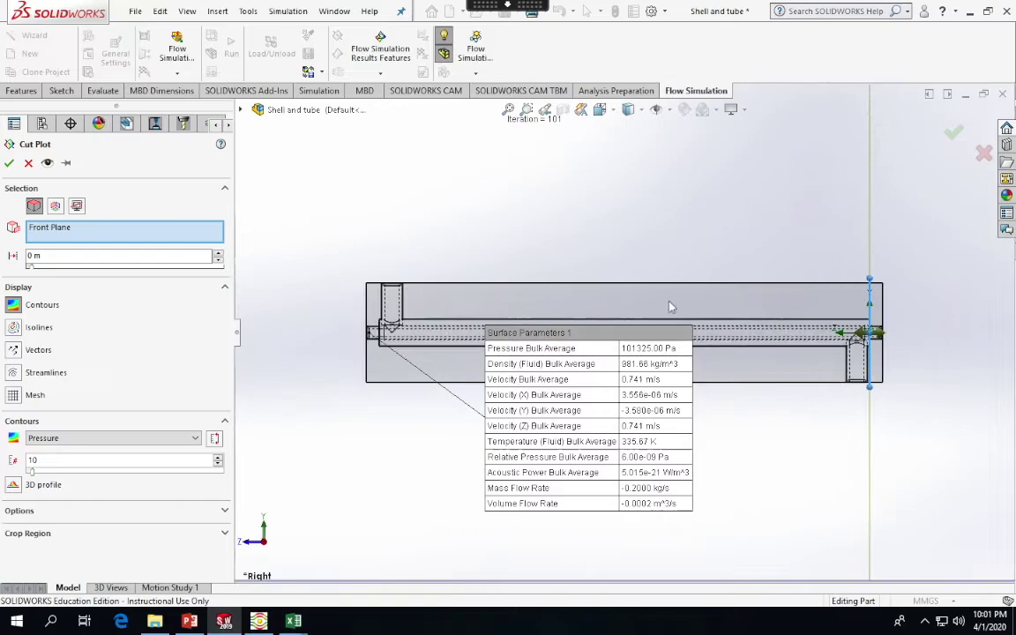
{"action": "left_click_drag", "start_coordinate": [586, 351], "coordinate": [349, 421]}
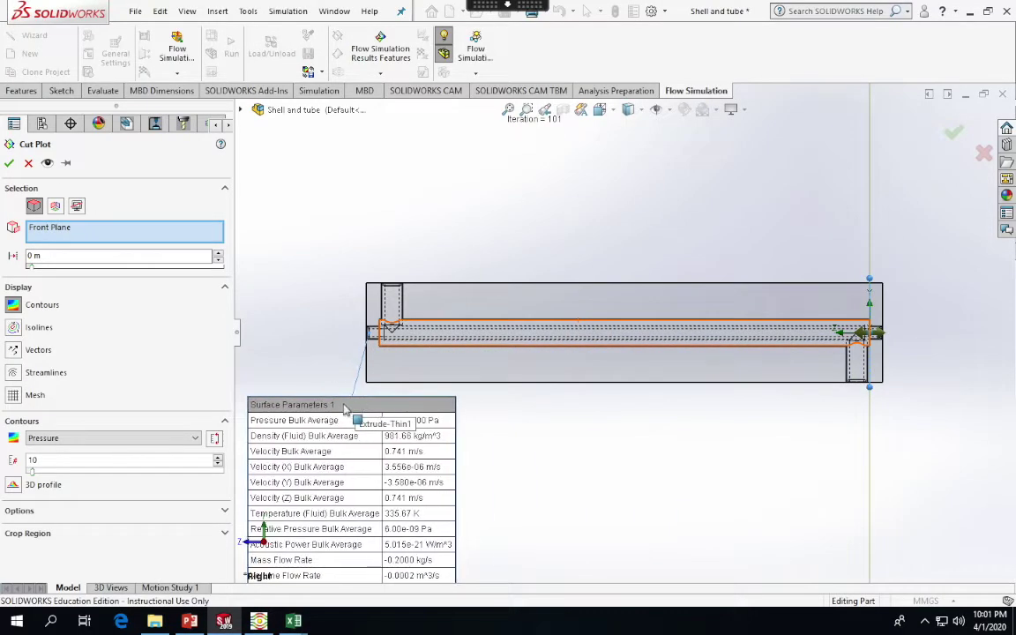
{"action": "right_click", "coordinate": [345, 405]}
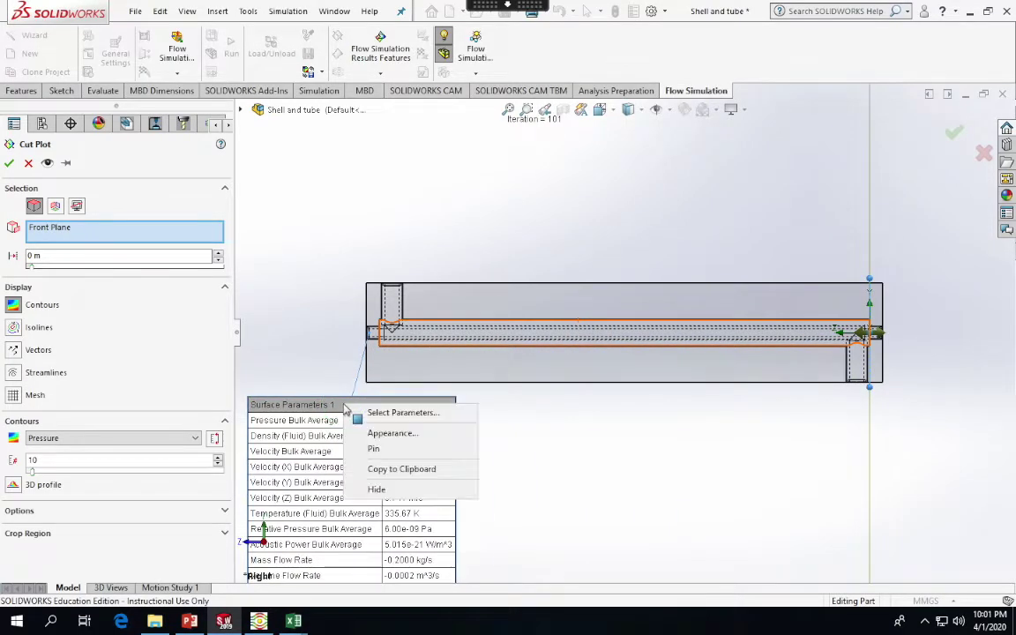
{"action": "left_click", "coordinate": [378, 488]}
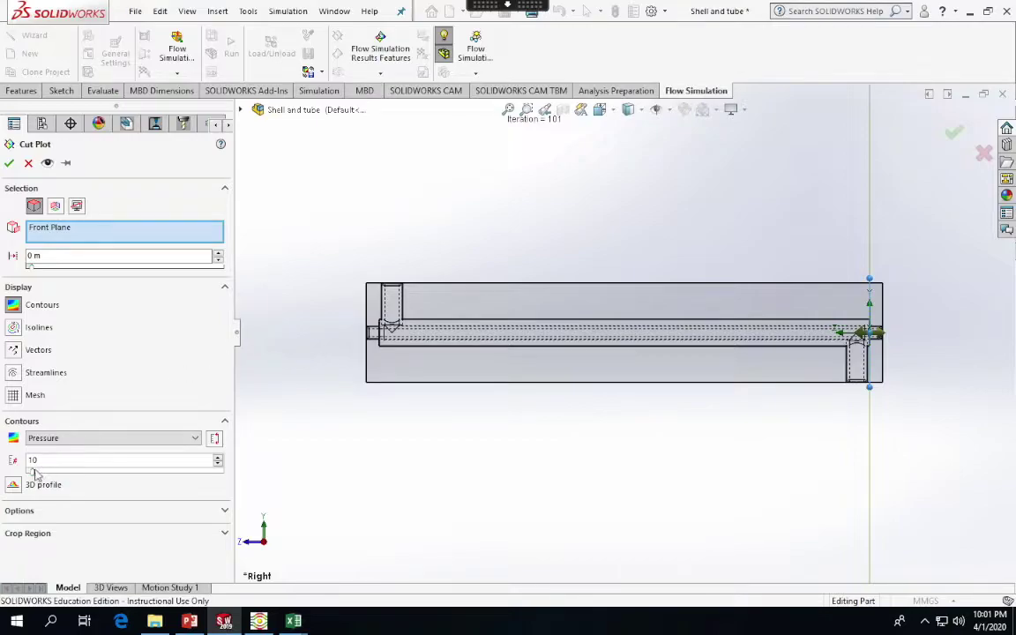
Step: Set the cut plot to contour Temperature with the maximum 255 levels
{"action": "left_click_drag", "start_coordinate": [31, 472], "coordinate": [234, 472]}
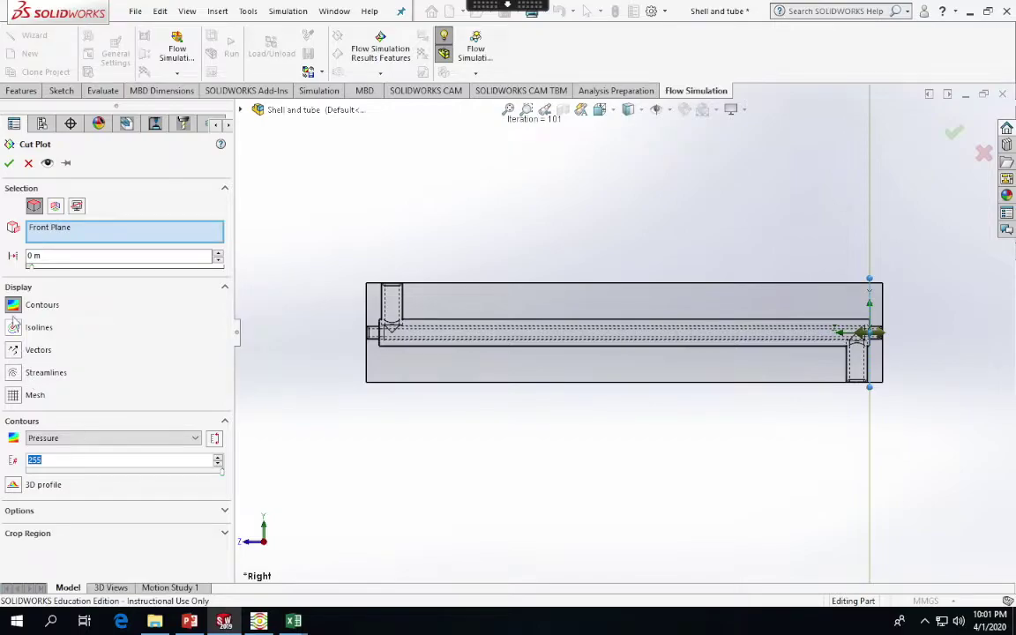
{"action": "left_click", "coordinate": [133, 440]}
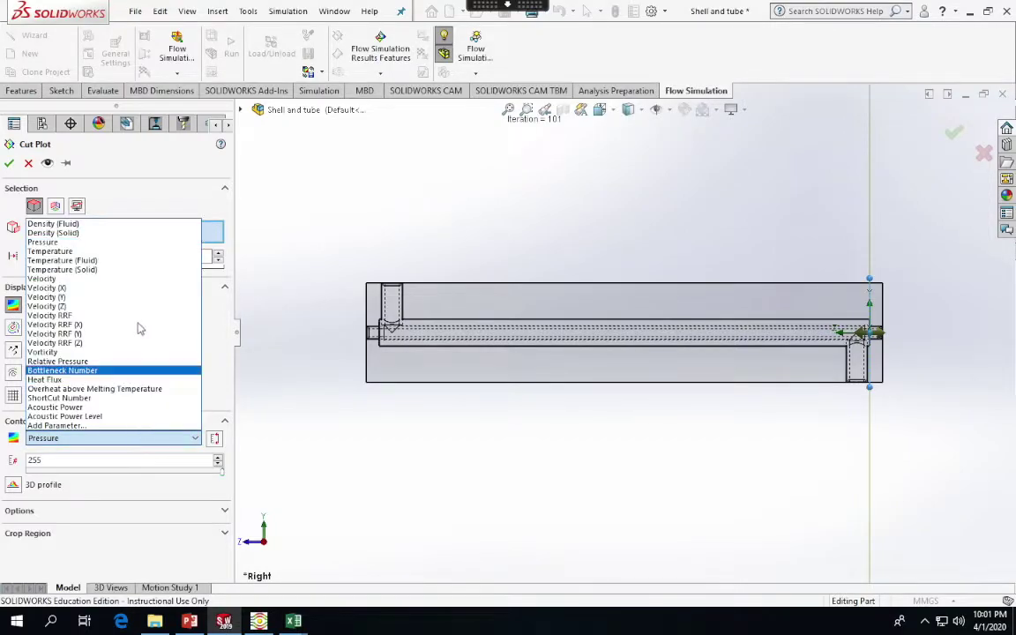
{"action": "left_click", "coordinate": [113, 252]}
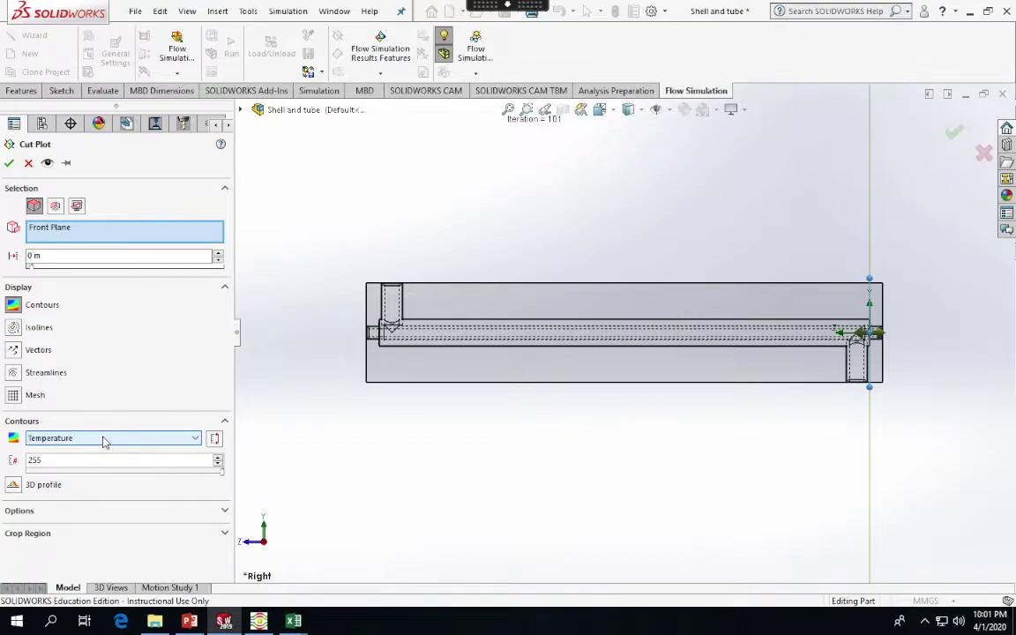
Step: Make the temperature range editable, showing 283.199861 K minimum and 343.2 K maximum
{"action": "left_click", "coordinate": [176, 512]}
{"action": "left_click_drag", "start_coordinate": [226, 460], "coordinate": [220, 551]}
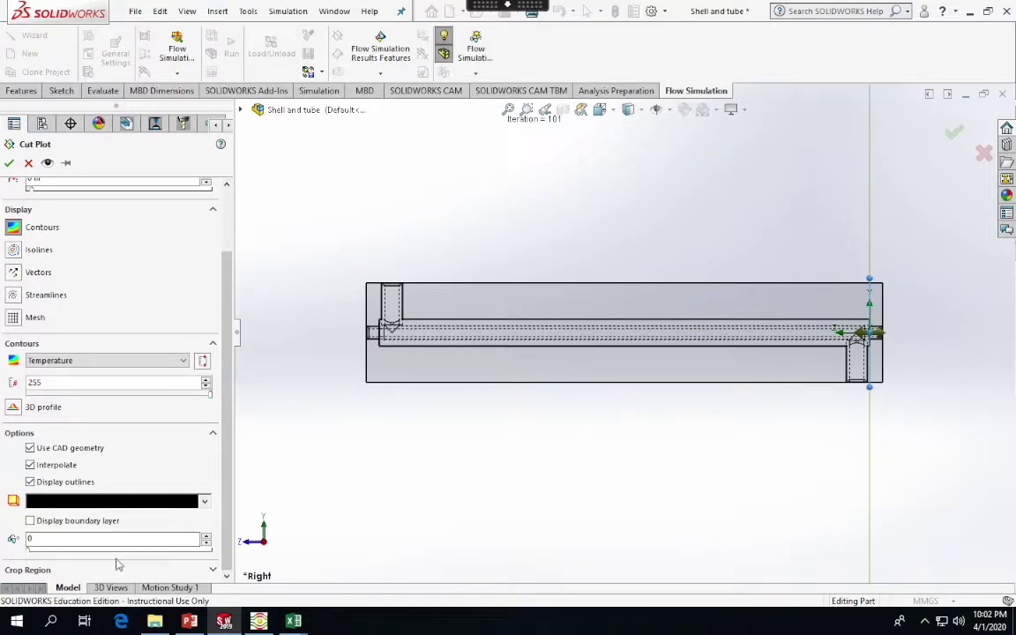
{"action": "mouse_move", "coordinate": [224, 508]}
{"action": "left_mouse_down"}
{"action": "mouse_move", "coordinate": [225, 408]}
{"action": "mouse_move", "coordinate": [222, 523]}
{"action": "left_mouse_up"}
{"action": "left_click", "coordinate": [202, 360]}
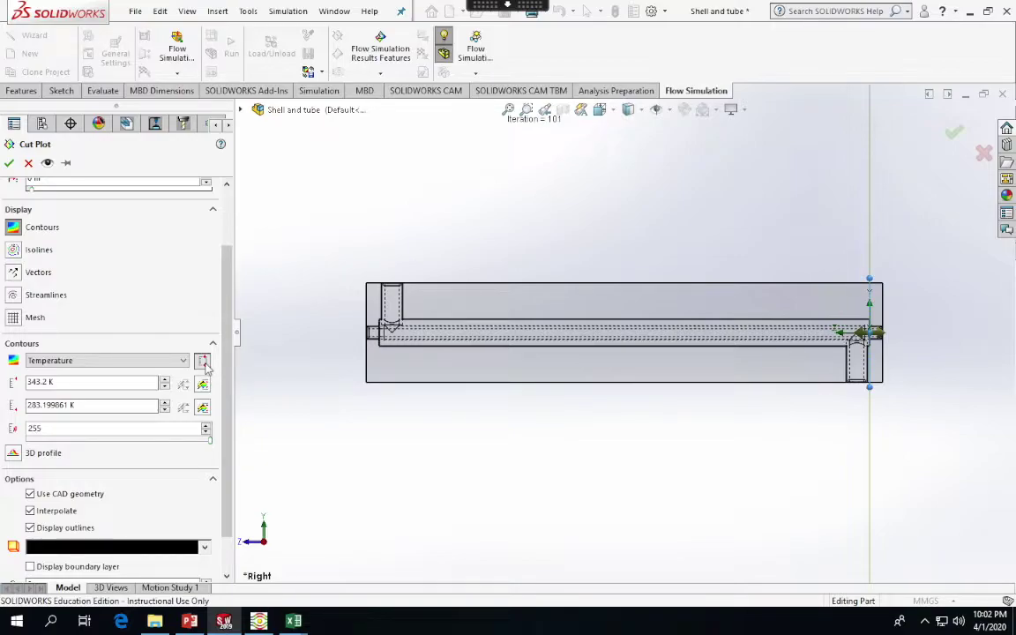
Step: Replace the minimum temperature value with 335.469
{"action": "left_click", "coordinate": [203, 362]}
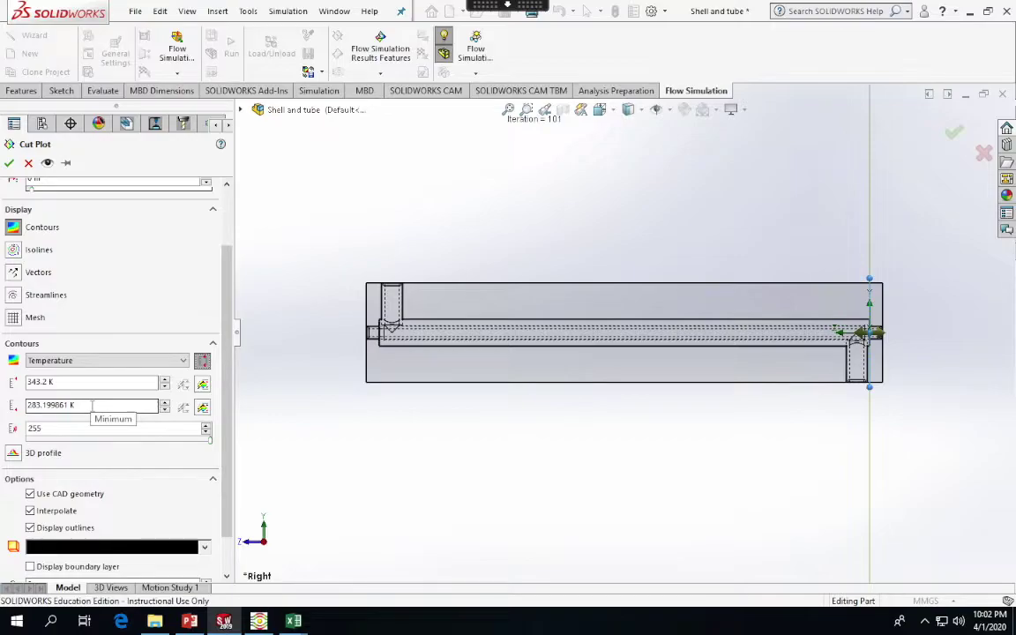
{"action": "left_click_drag", "start_coordinate": [76, 405], "coordinate": [19, 405]}
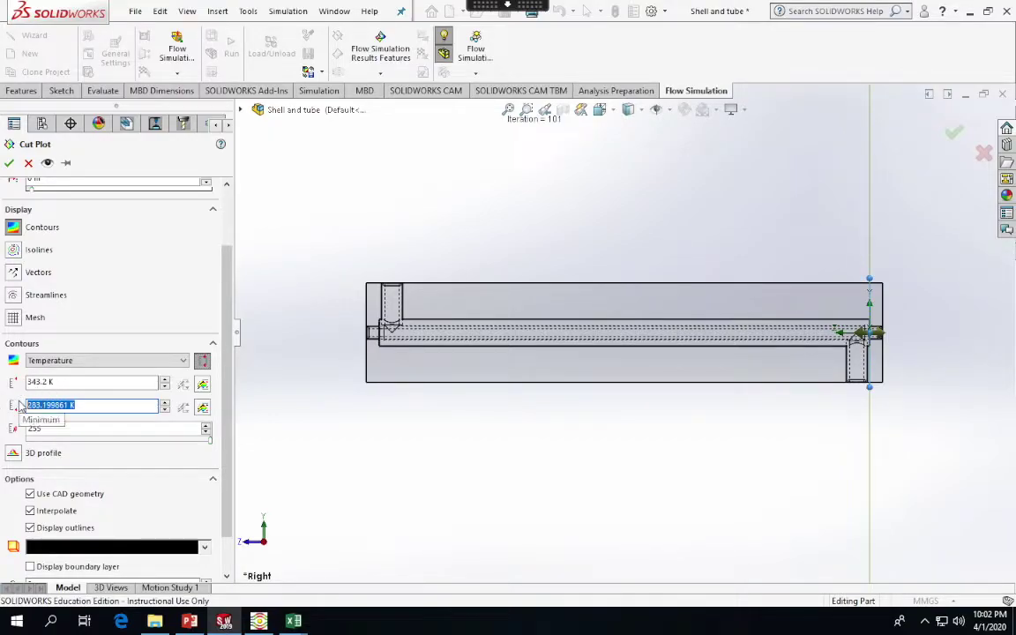
{"action": "type", "text": "335.4"}
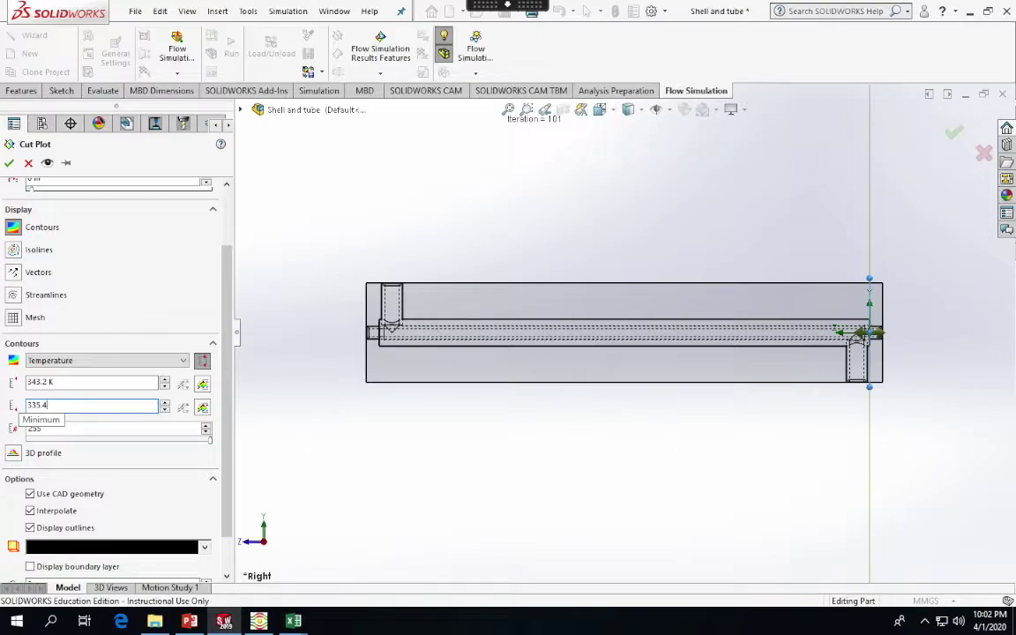
{"action": "type", "text": "69"}
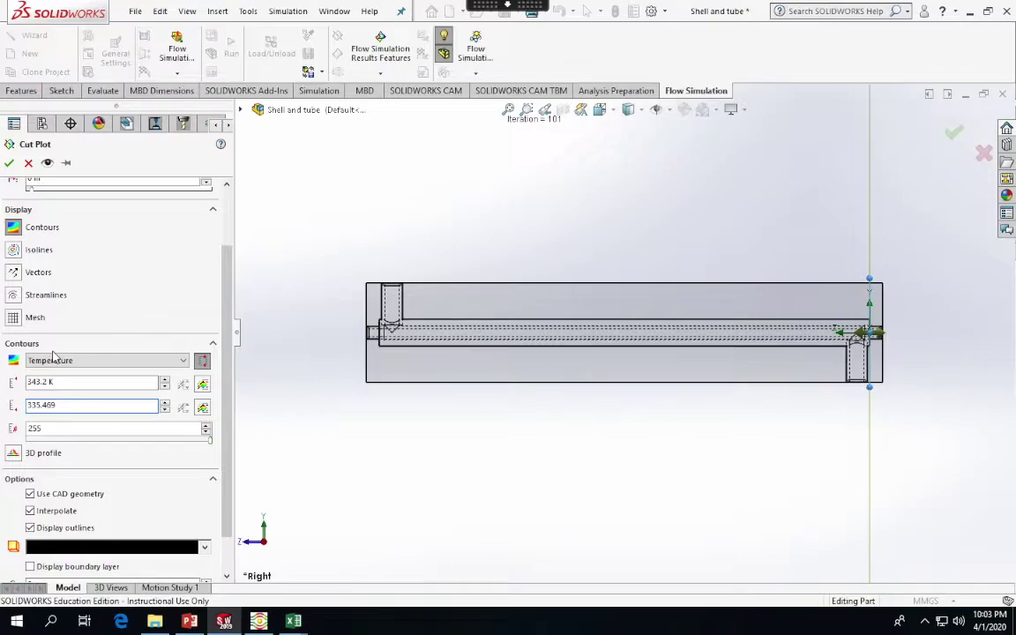
Step: Create the 335.47–343.20 K temperature cut plot and rename Cut Plot 1 to 'tube temp'
{"action": "left_click", "coordinate": [9, 164]}
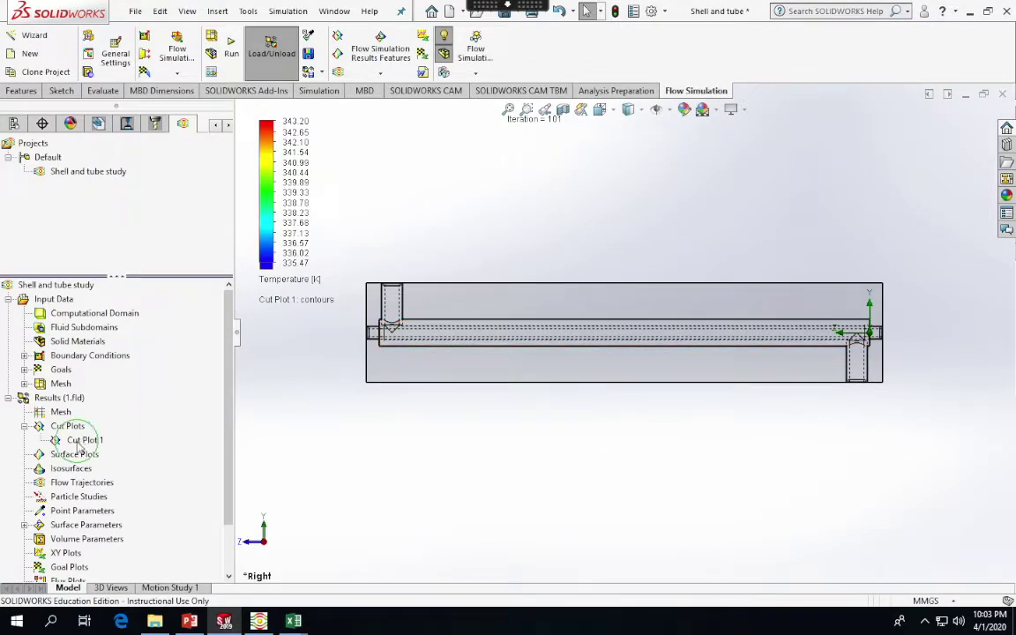
{"action": "right_click", "coordinate": [81, 440]}
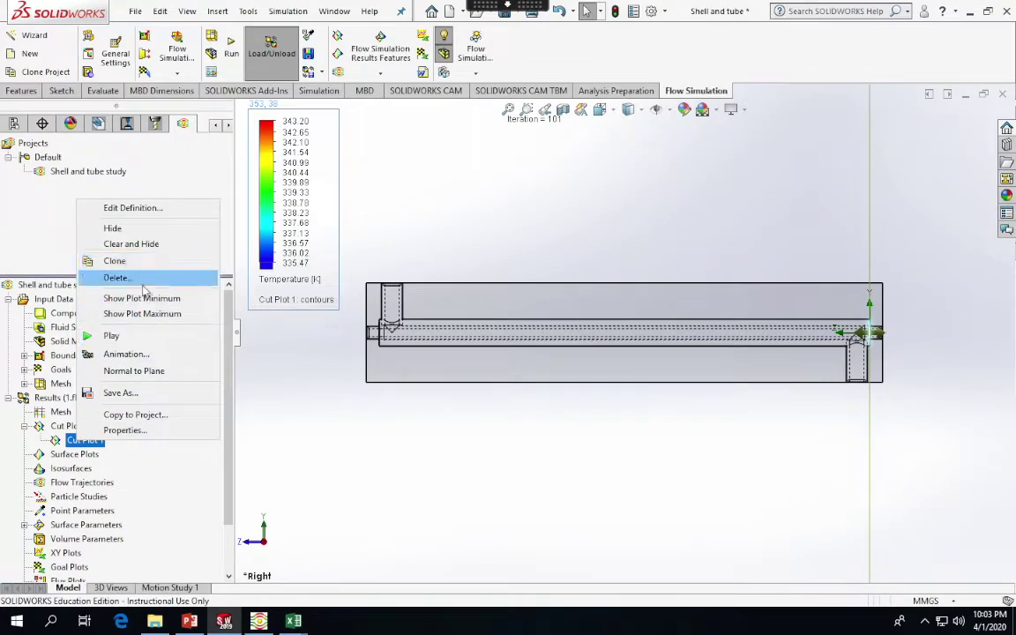
{"action": "left_click", "coordinate": [128, 430]}
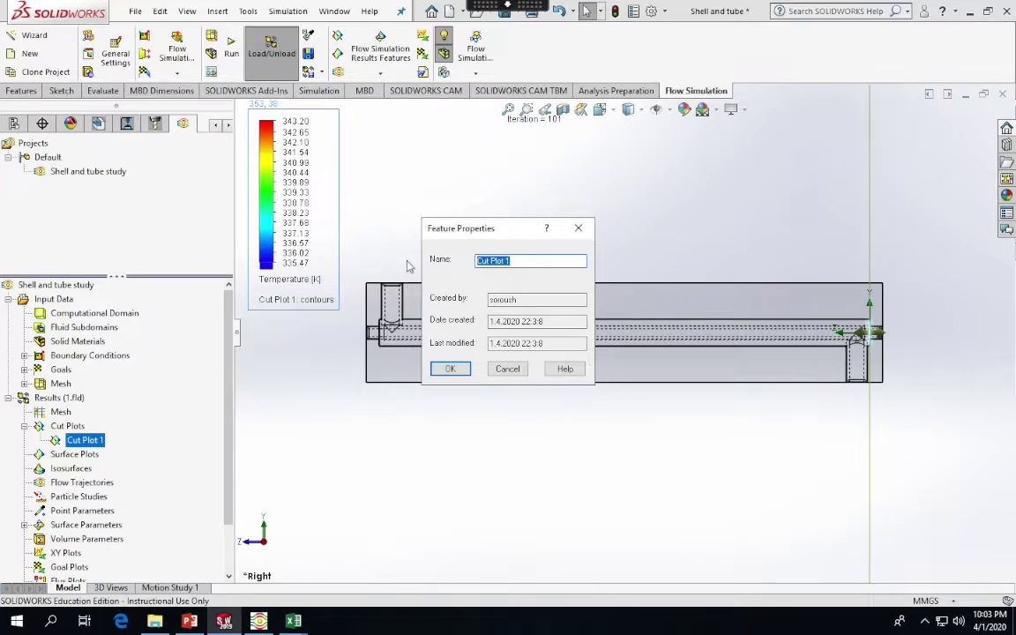
{"action": "type", "text": "tube temp"}
{"action": "key", "text": "Return"}
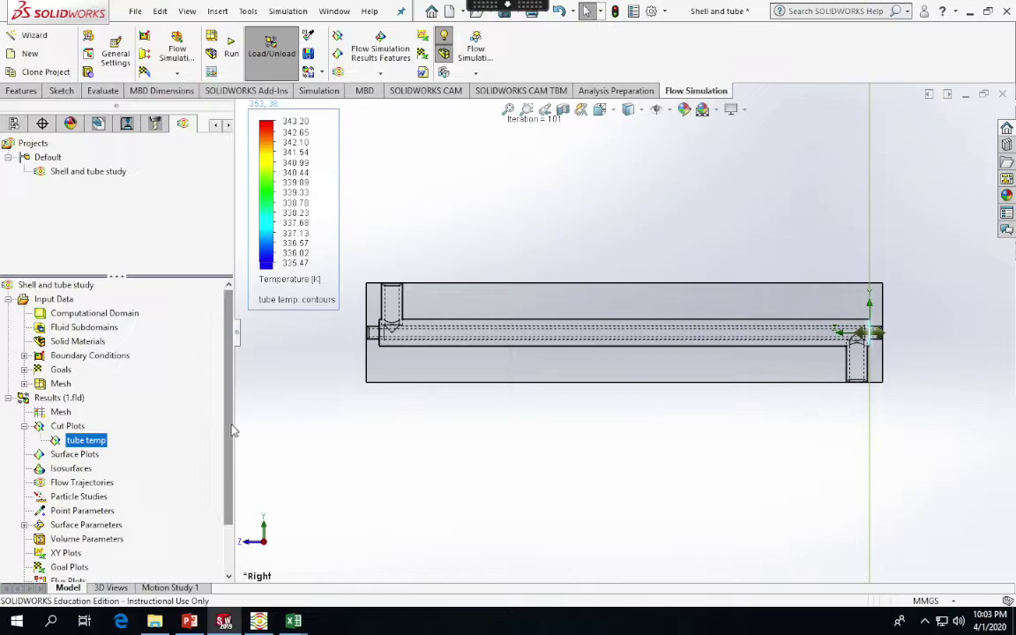
{"action": "left_click_drag", "start_coordinate": [229, 431], "coordinate": [238, 408]}
{"action": "left_click", "coordinate": [282, 11]}
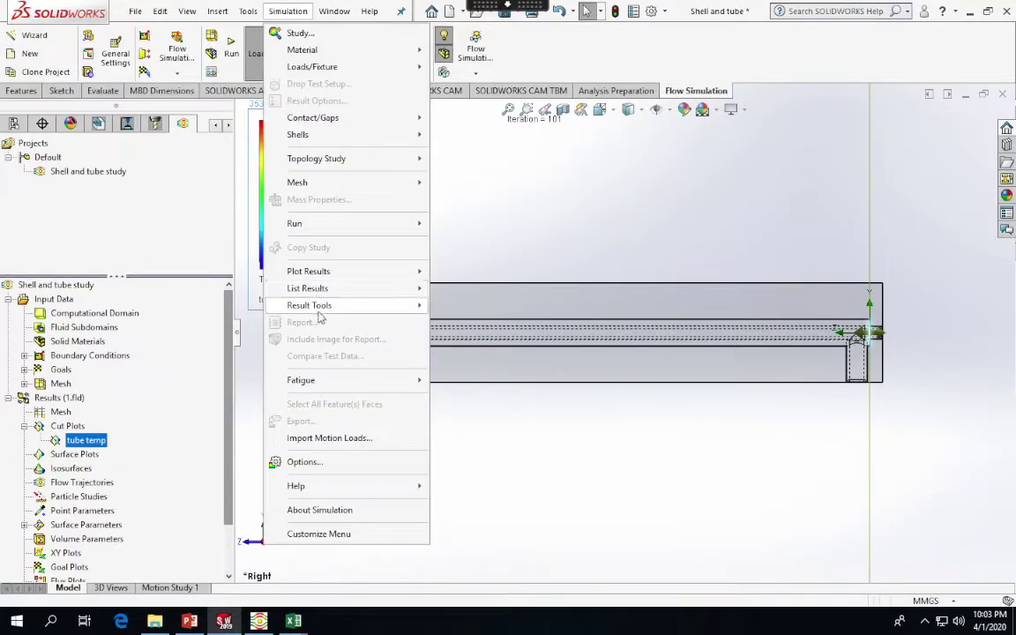
{"action": "mouse_move", "coordinate": [307, 311]}
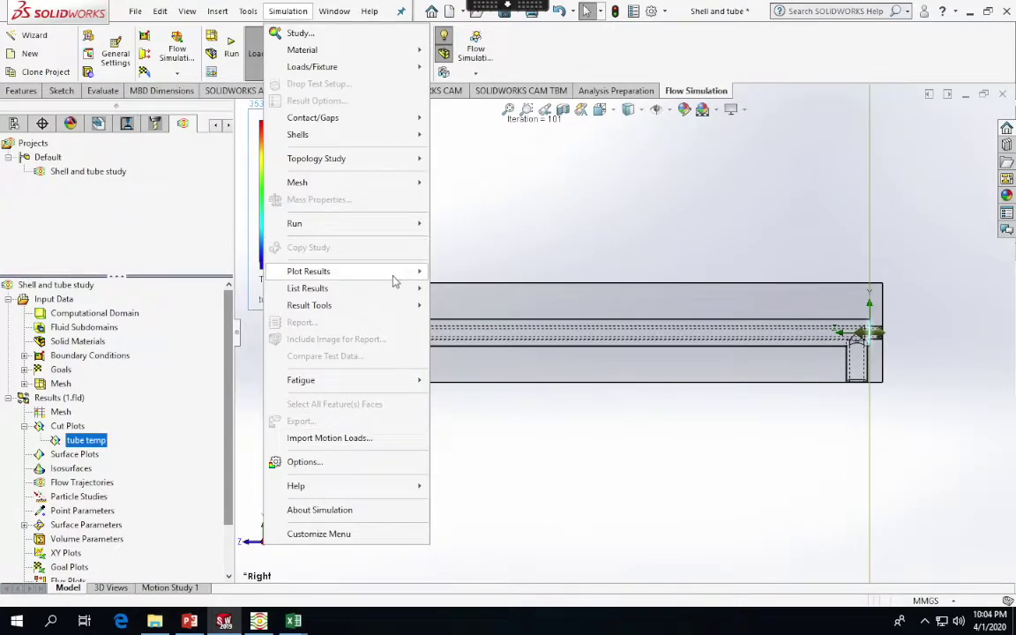
{"action": "mouse_move", "coordinate": [395, 281]}
{"action": "left_click", "coordinate": [481, 184]}
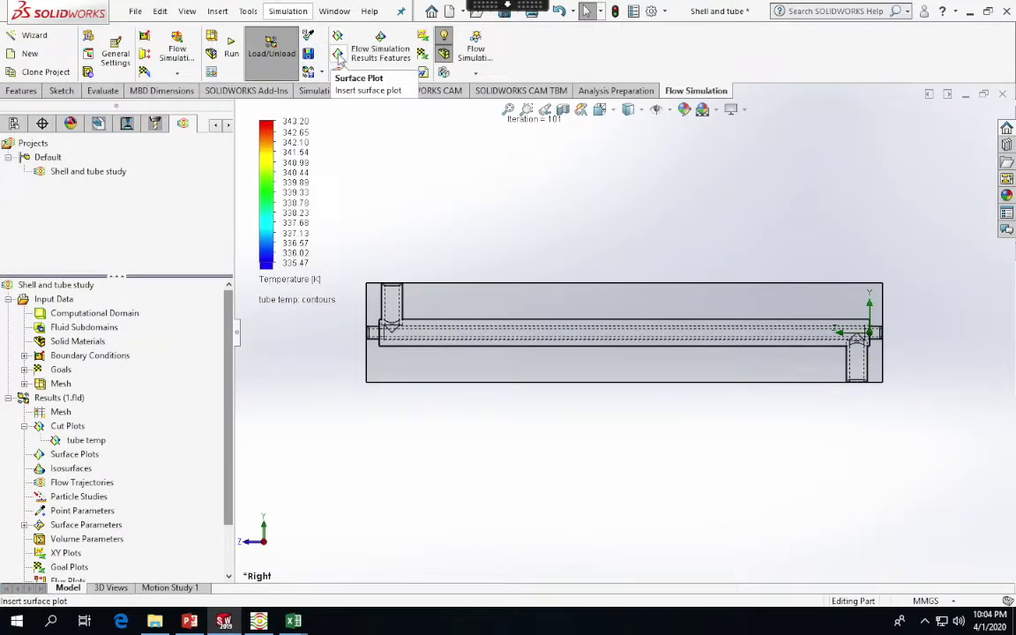
{"action": "left_click", "coordinate": [378, 72]}
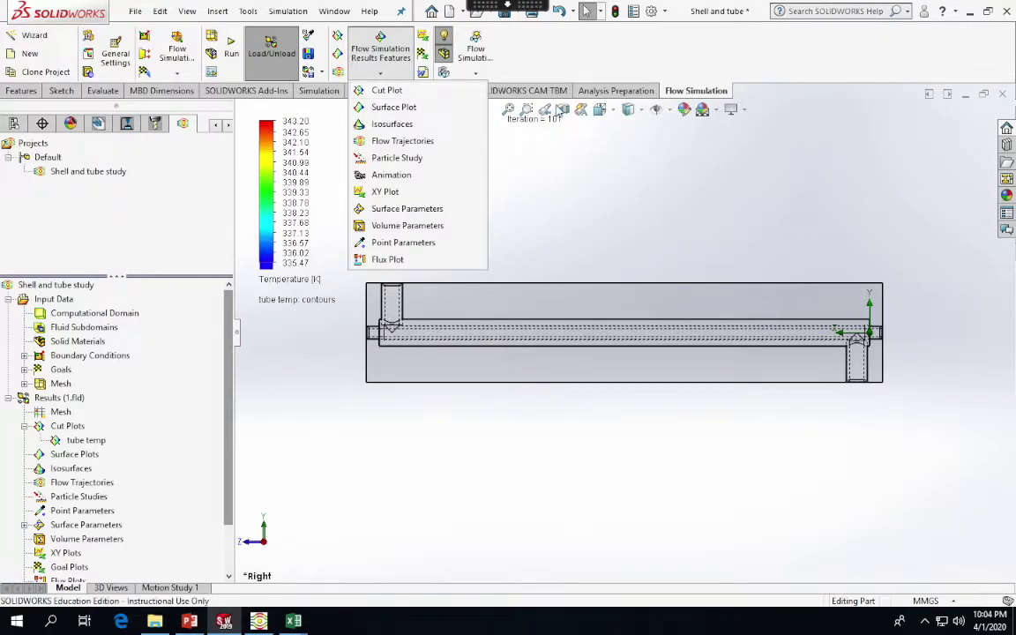
{"action": "left_click", "coordinate": [580, 150]}
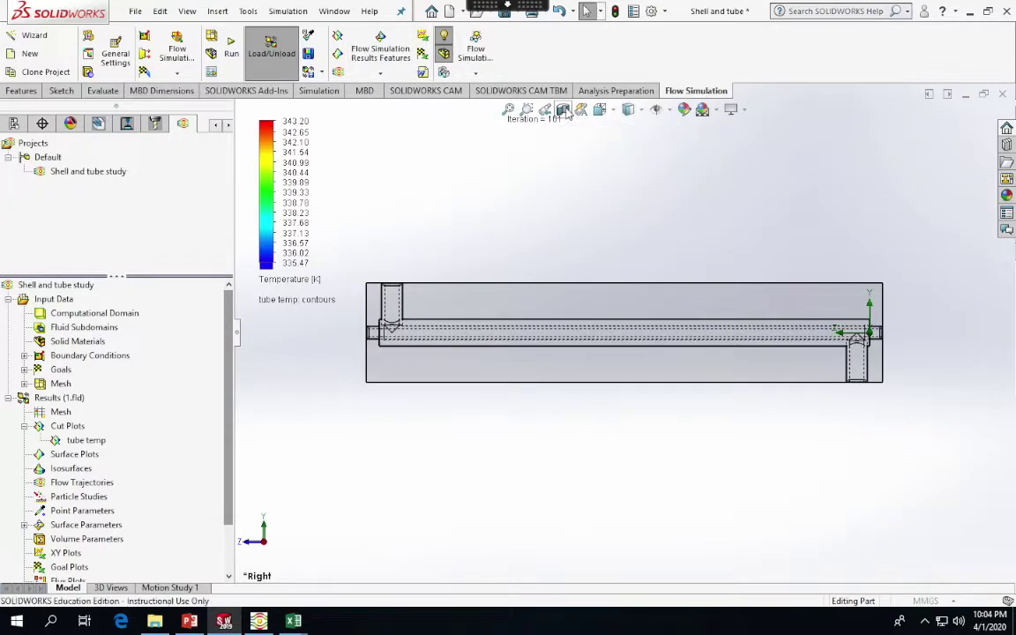
{"action": "left_click", "coordinate": [563, 110]}
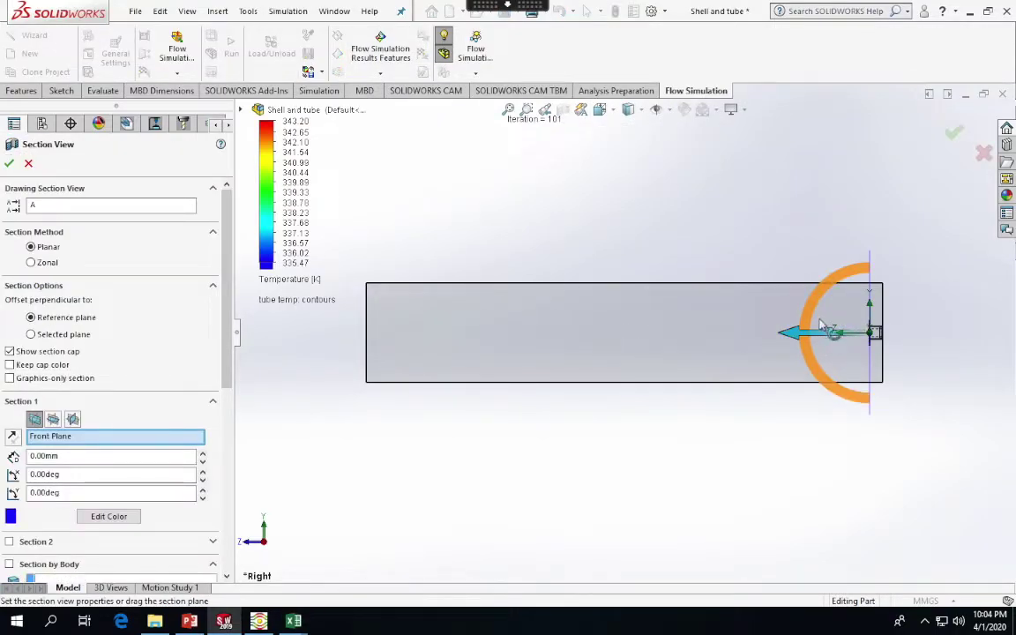
{"action": "left_click_drag", "start_coordinate": [810, 306], "coordinate": [806, 308]}
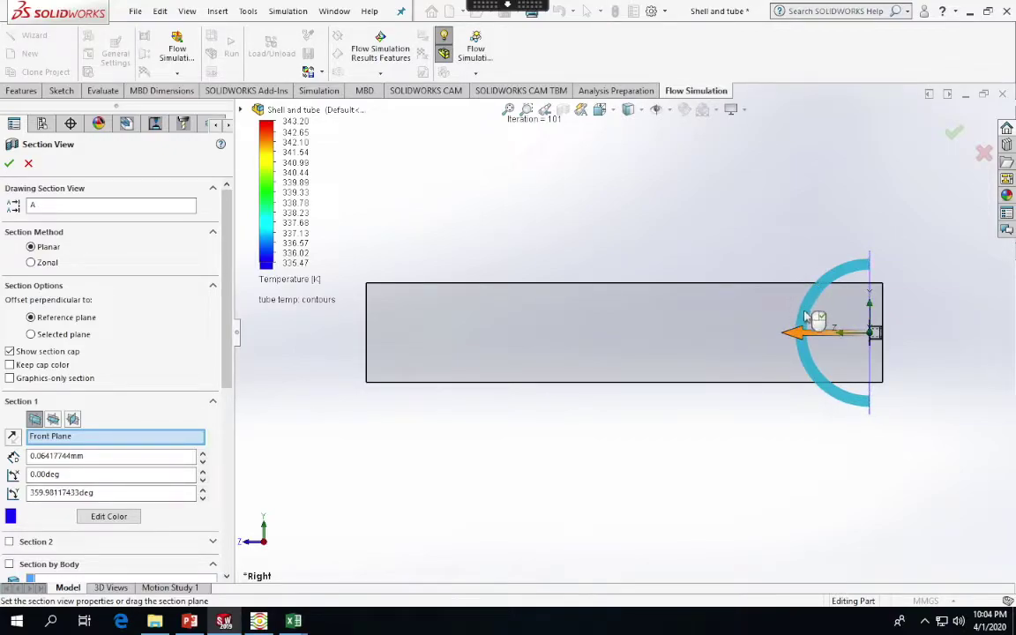
{"action": "mouse_move", "coordinate": [806, 310]}
{"action": "middle_mouse_down"}
{"action": "mouse_move", "coordinate": [794, 373]}
{"action": "mouse_move", "coordinate": [809, 330]}
{"action": "middle_mouse_up"}
{"action": "left_click_drag", "start_coordinate": [813, 339], "coordinate": [839, 389]}
{"action": "scroll", "coordinate": [712, 347], "scroll_direction": "down", "scroll_amount": 5}
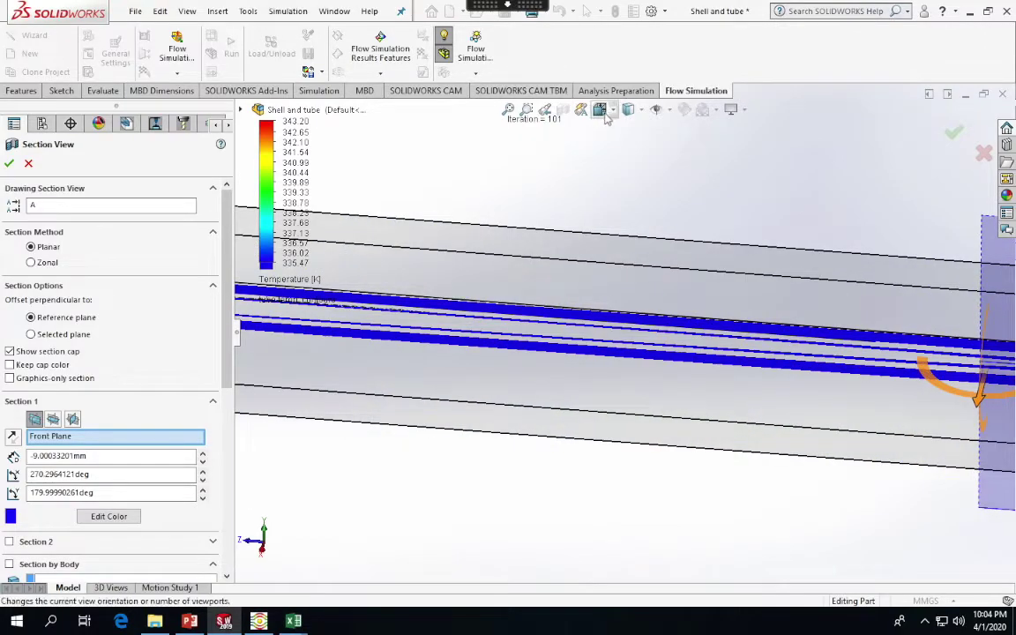
{"action": "left_click", "coordinate": [545, 110]}
{"action": "key", "text": "space"}
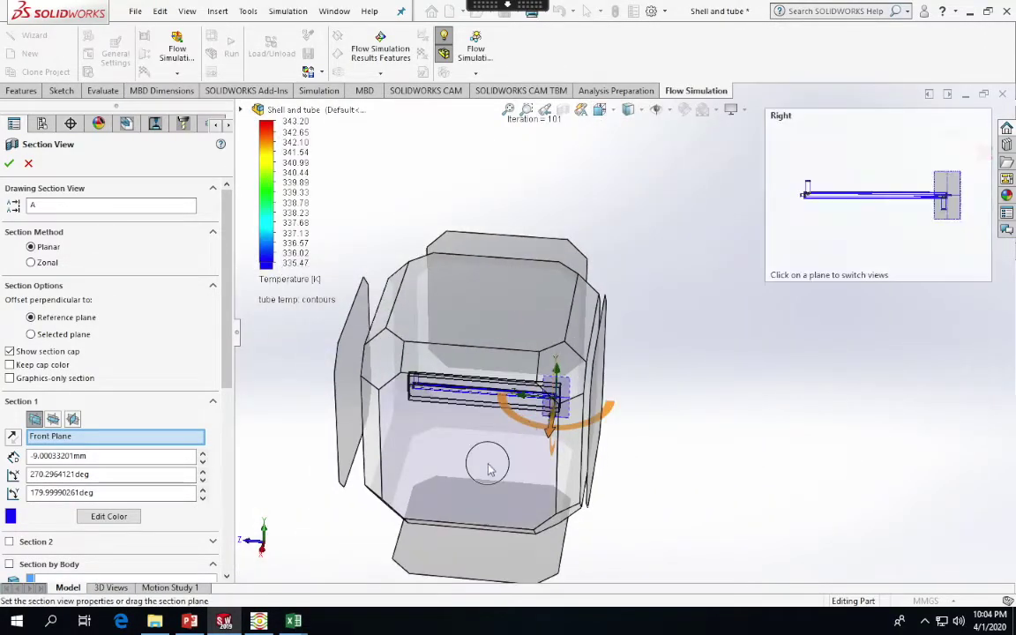
{"action": "left_click", "coordinate": [441, 413]}
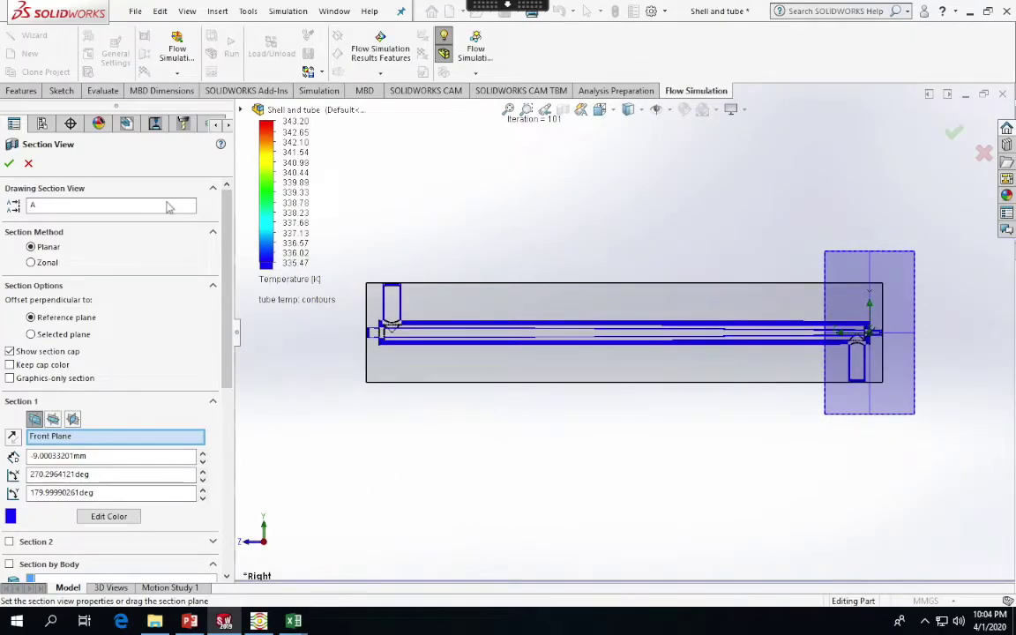
{"action": "left_click", "coordinate": [10, 164]}
{"action": "left_click", "coordinate": [10, 164]}
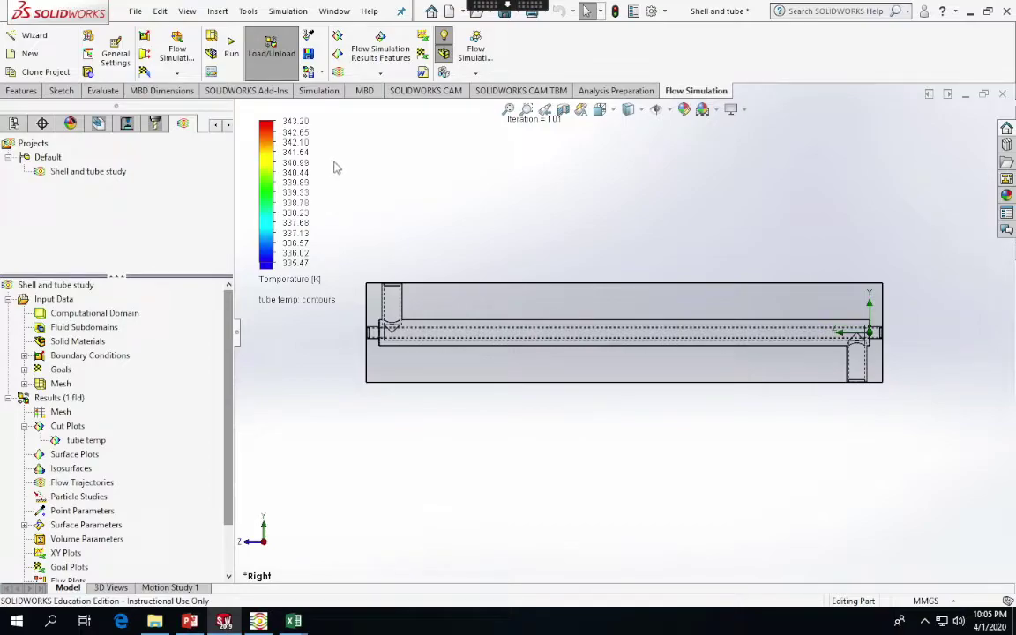
Step: Browse the Results Features dropdown, then the Simulation menu's Plot Results and Result Tools submenus
{"action": "left_click", "coordinate": [383, 79]}
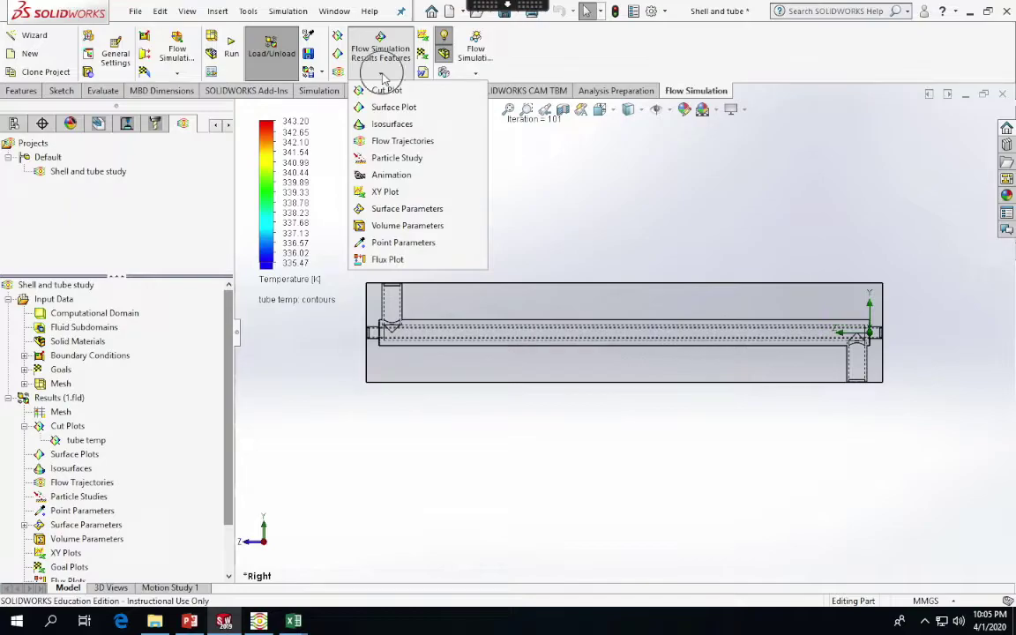
{"action": "left_click", "coordinate": [288, 12]}
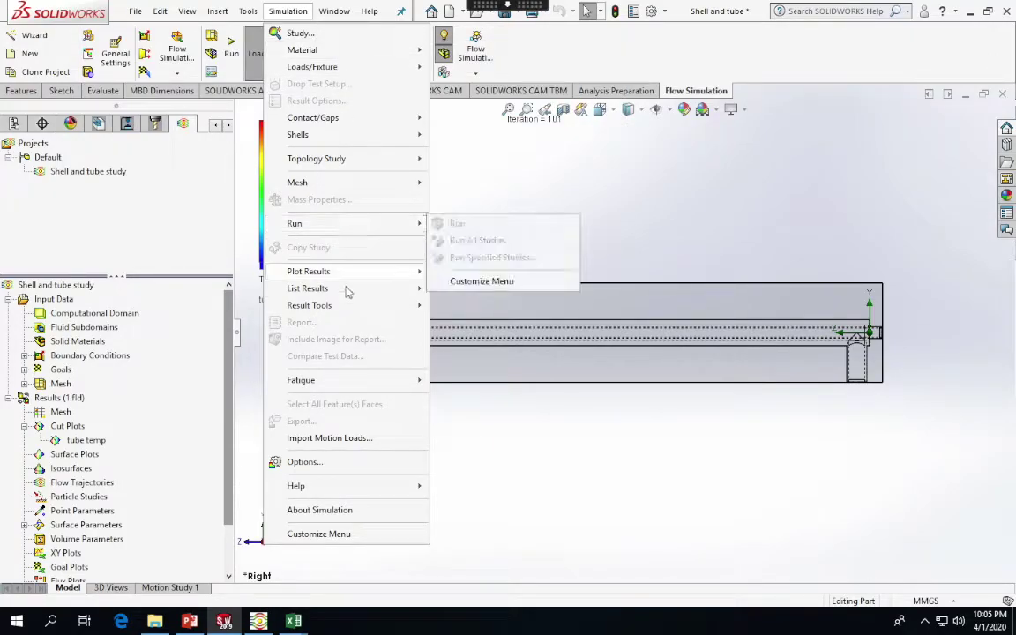
{"action": "mouse_move", "coordinate": [351, 276]}
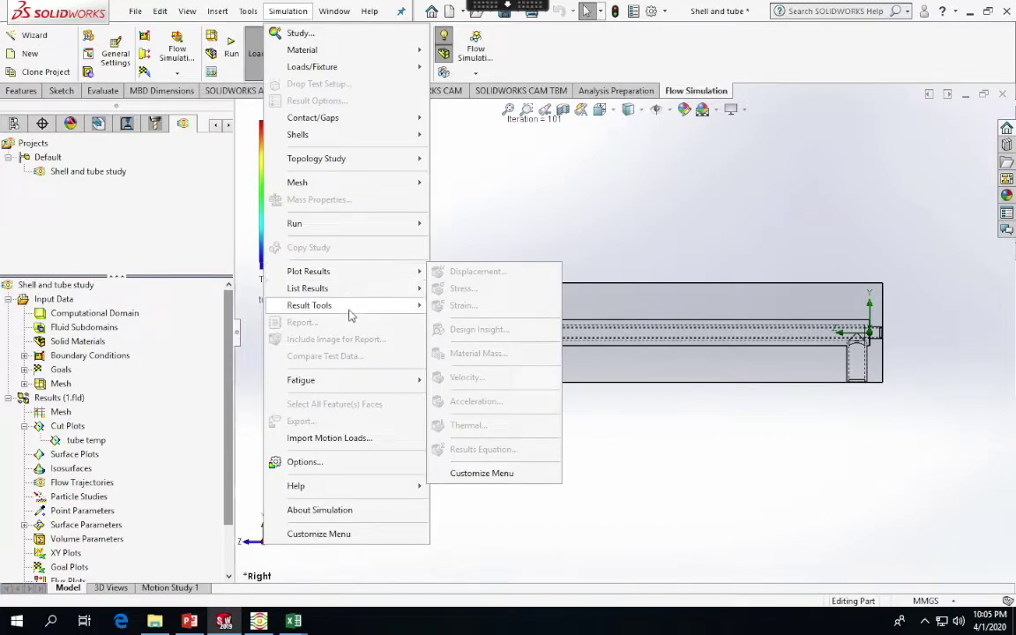
{"action": "mouse_move", "coordinate": [352, 309]}
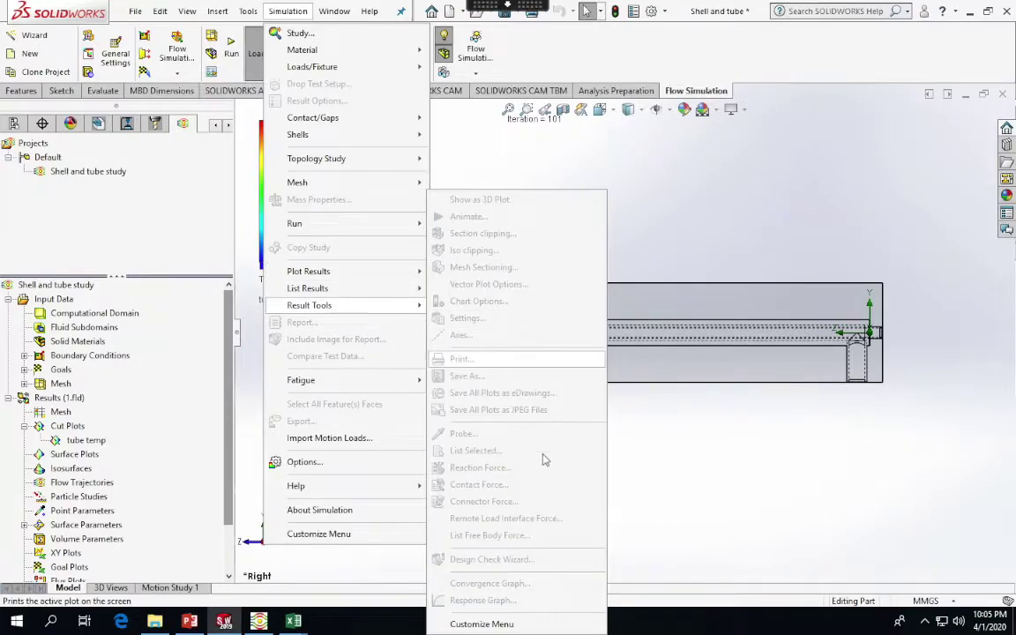
Step: Check the Kelvin units and plot settings under Simulation Options' Default Options, then close unchanged
{"action": "left_click", "coordinate": [328, 467]}
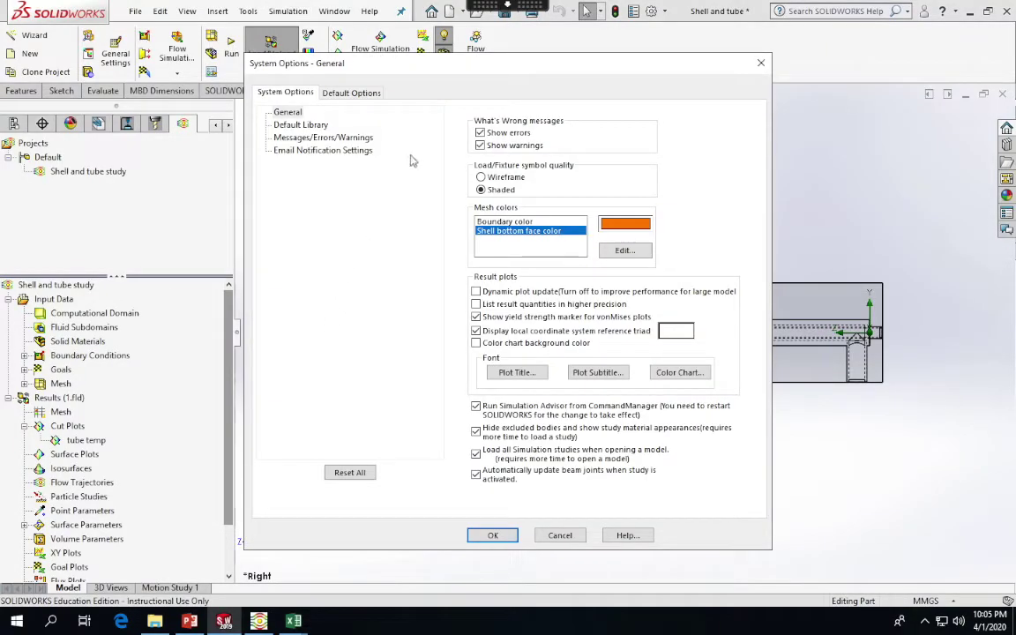
{"action": "left_click", "coordinate": [333, 92]}
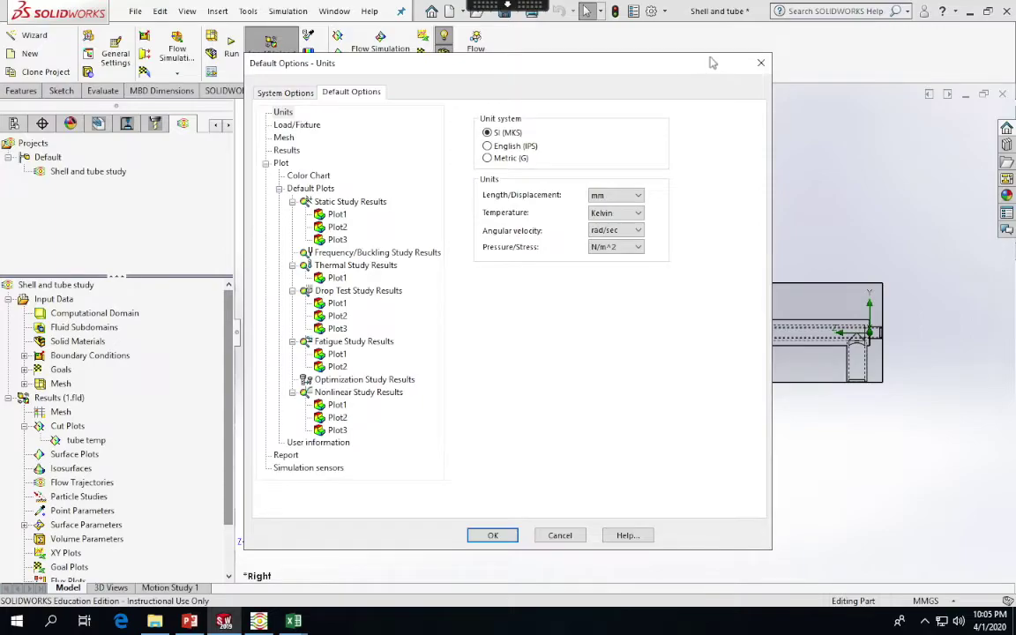
{"action": "left_click", "coordinate": [760, 63]}
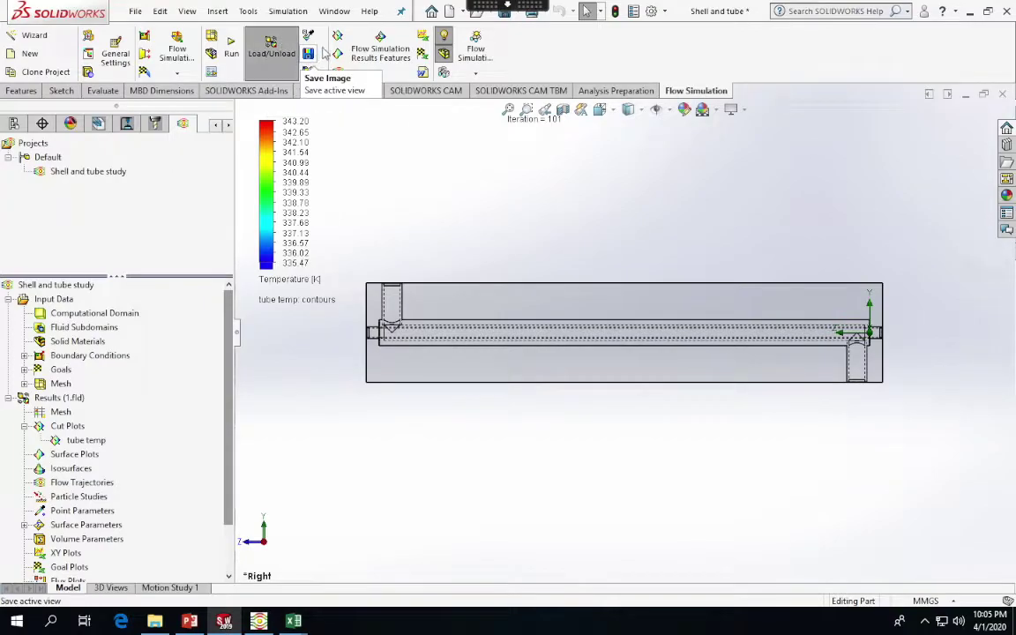
Step: Browse the Results Features list, scroll the feature tree, and bring up the Tools menu
{"action": "left_click", "coordinate": [381, 74]}
{"action": "left_click", "coordinate": [382, 74]}
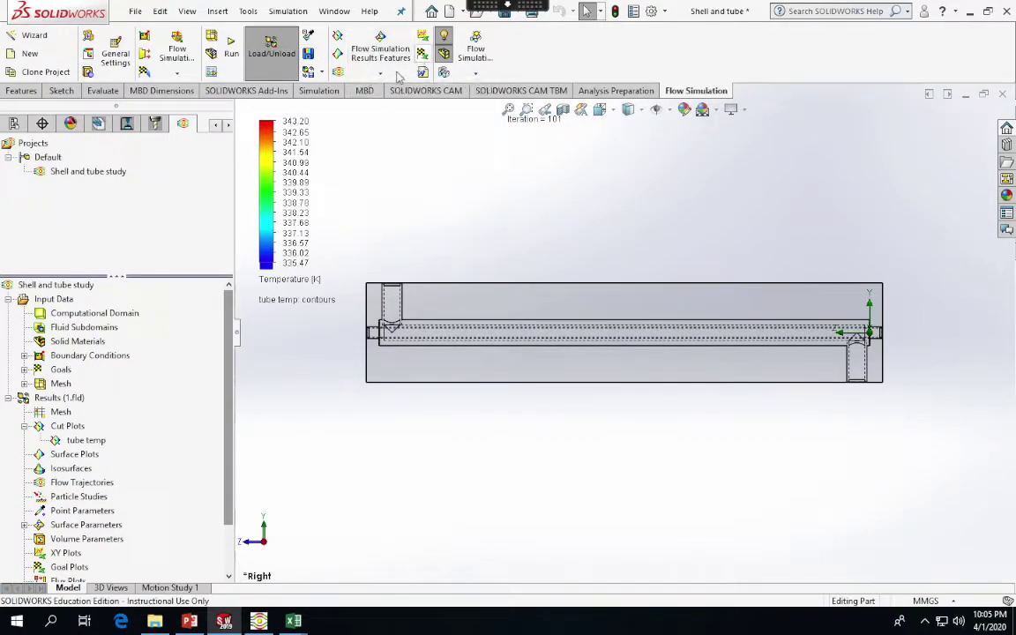
{"action": "left_click", "coordinate": [381, 74]}
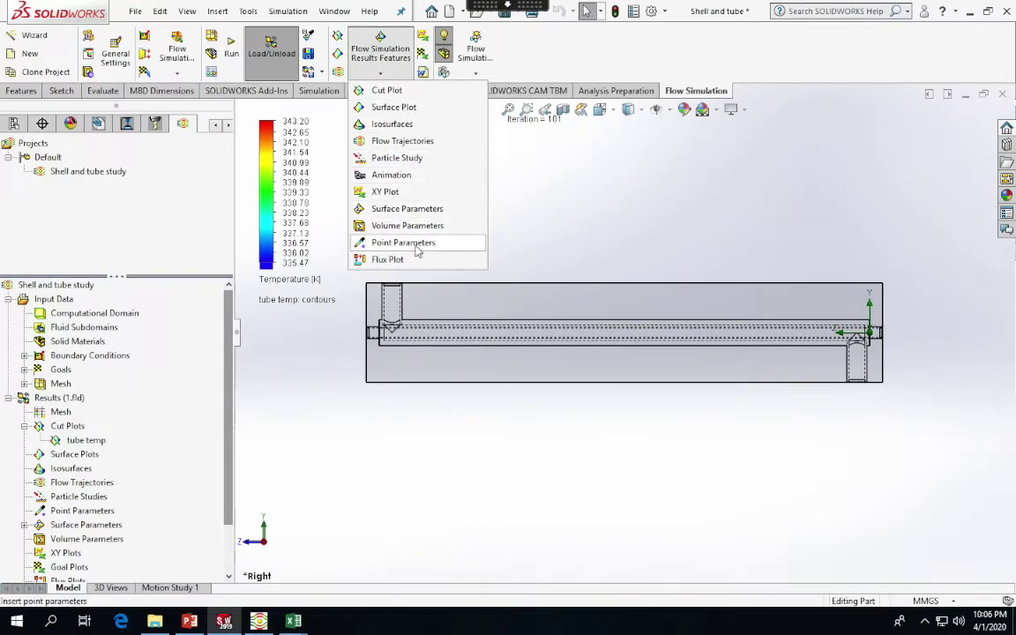
{"action": "scroll", "coordinate": [97, 428], "scroll_direction": "down", "scroll_amount": 2}
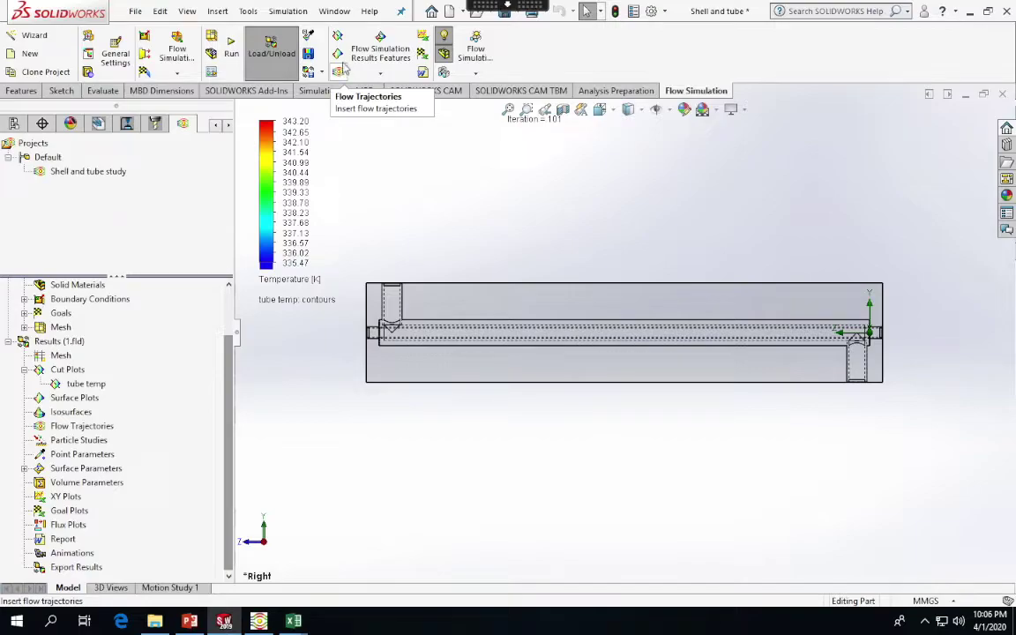
{"action": "left_click", "coordinate": [248, 11]}
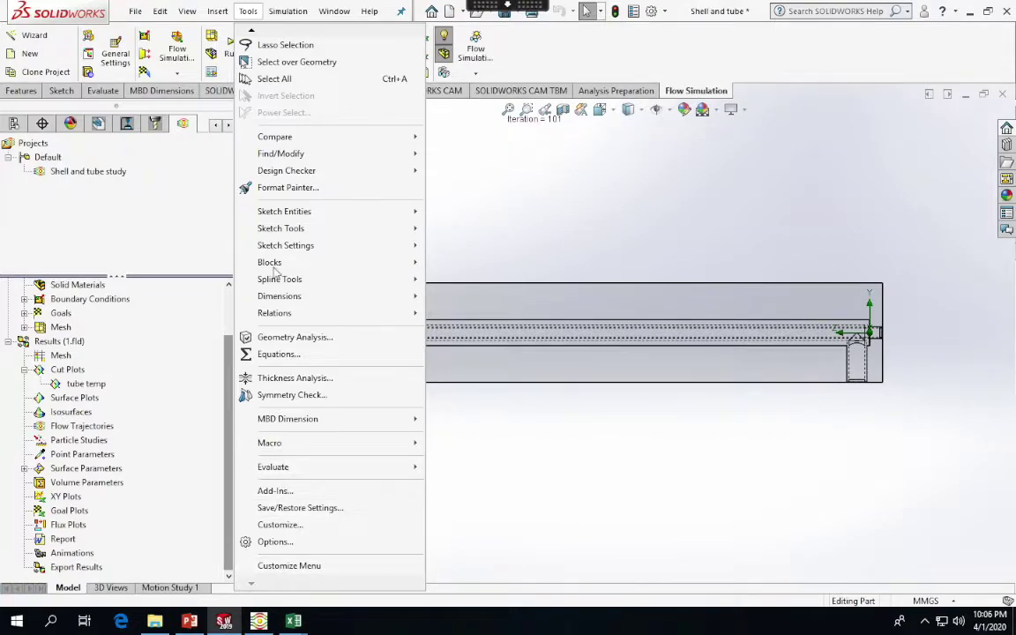
{"action": "left_click", "coordinate": [481, 77]}
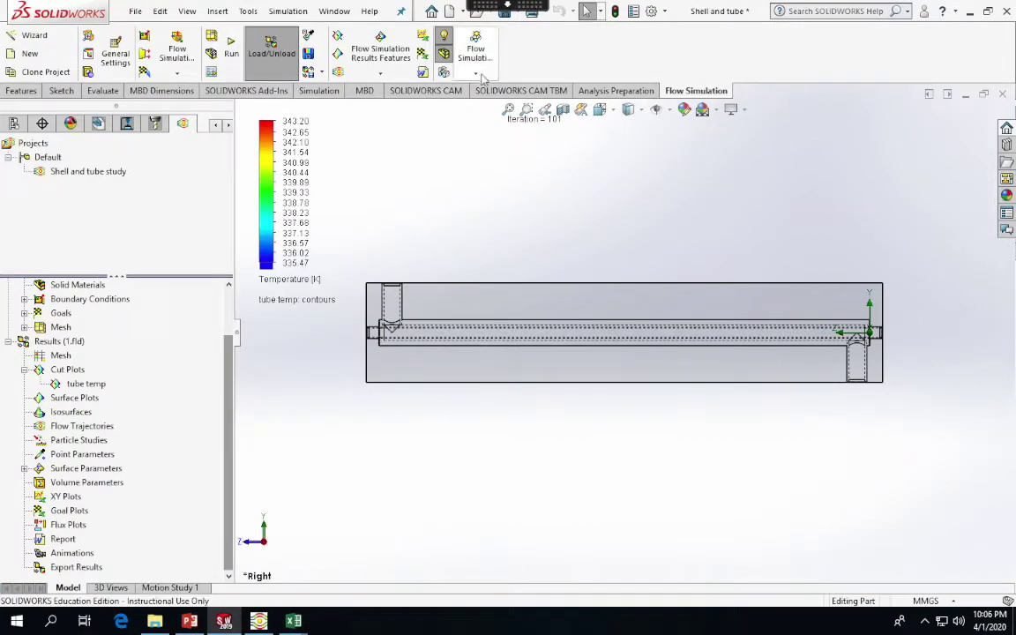
{"action": "left_click", "coordinate": [481, 78]}
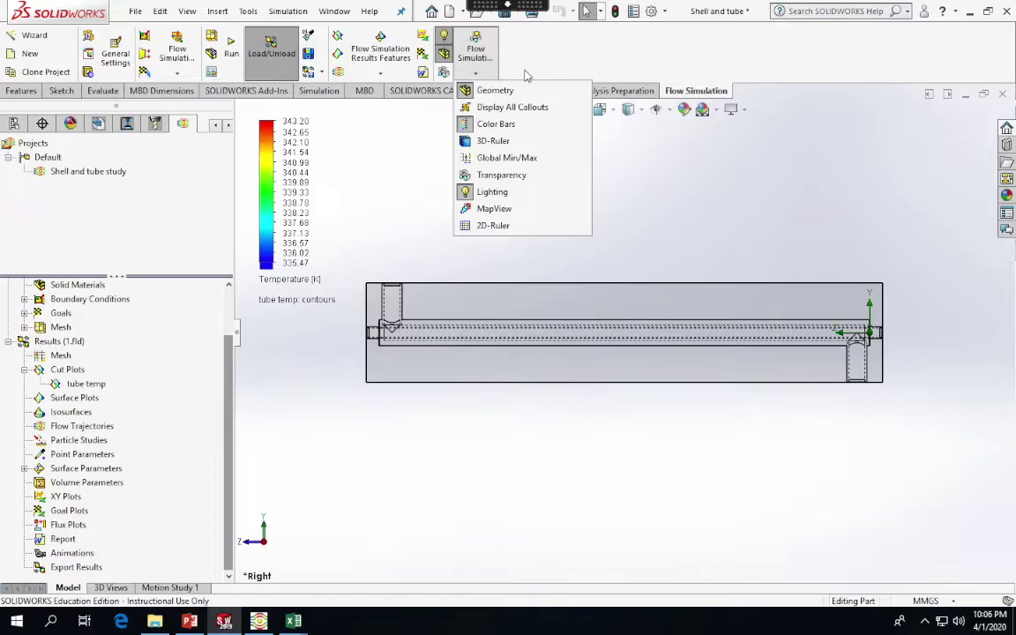
{"action": "left_click", "coordinate": [517, 68]}
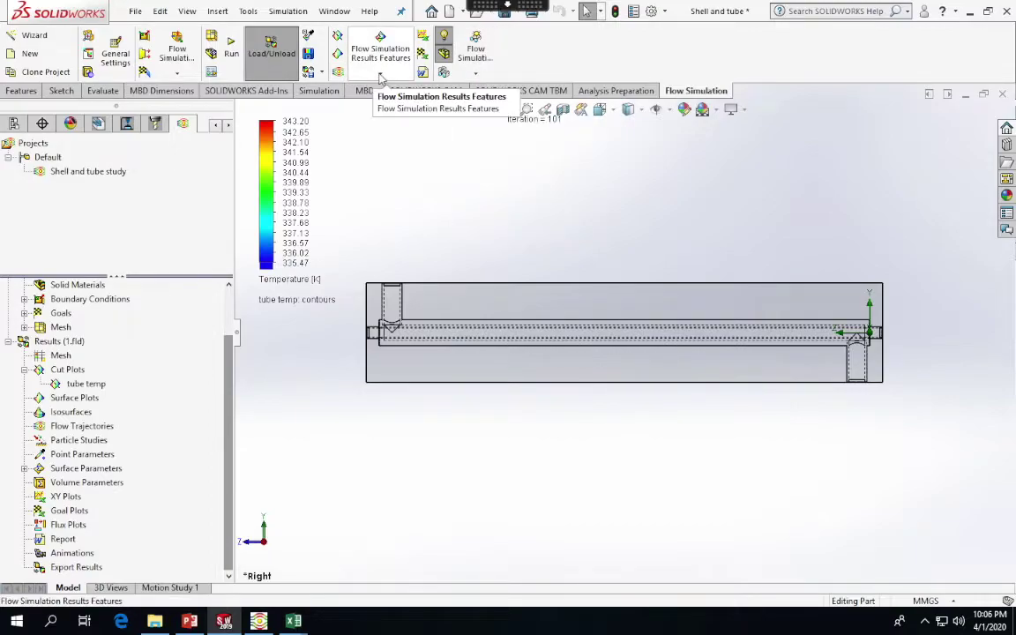
{"action": "left_click", "coordinate": [179, 72]}
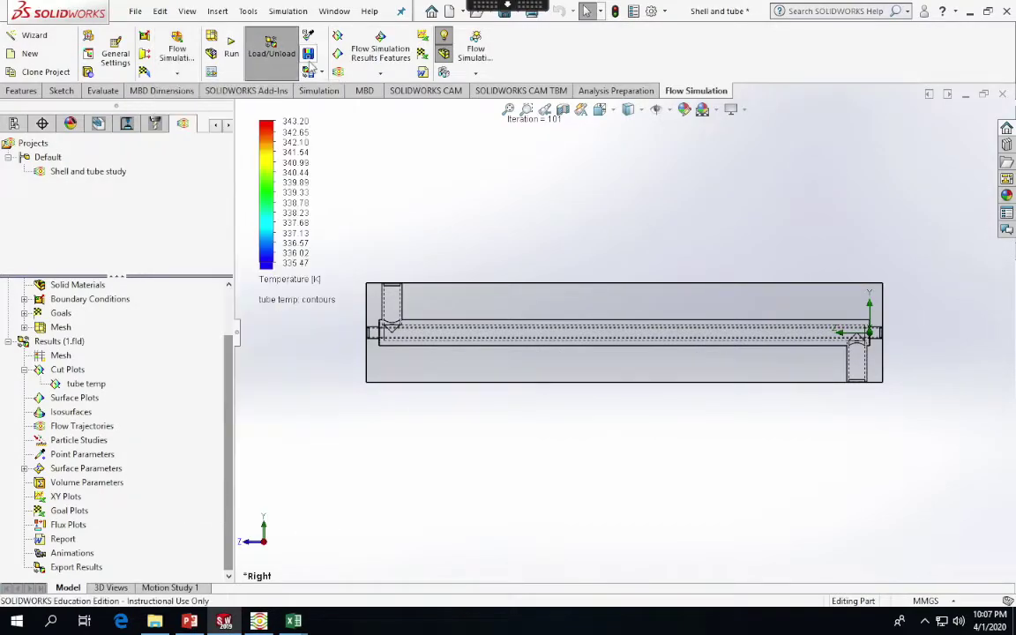
{"action": "left_click", "coordinate": [383, 72]}
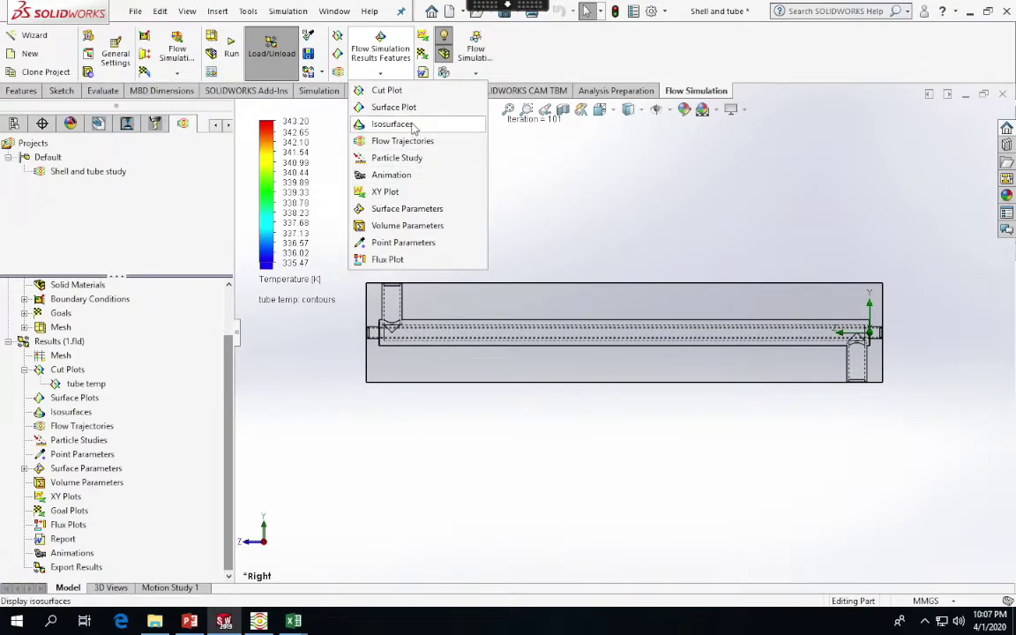
{"action": "left_click", "coordinate": [630, 198]}
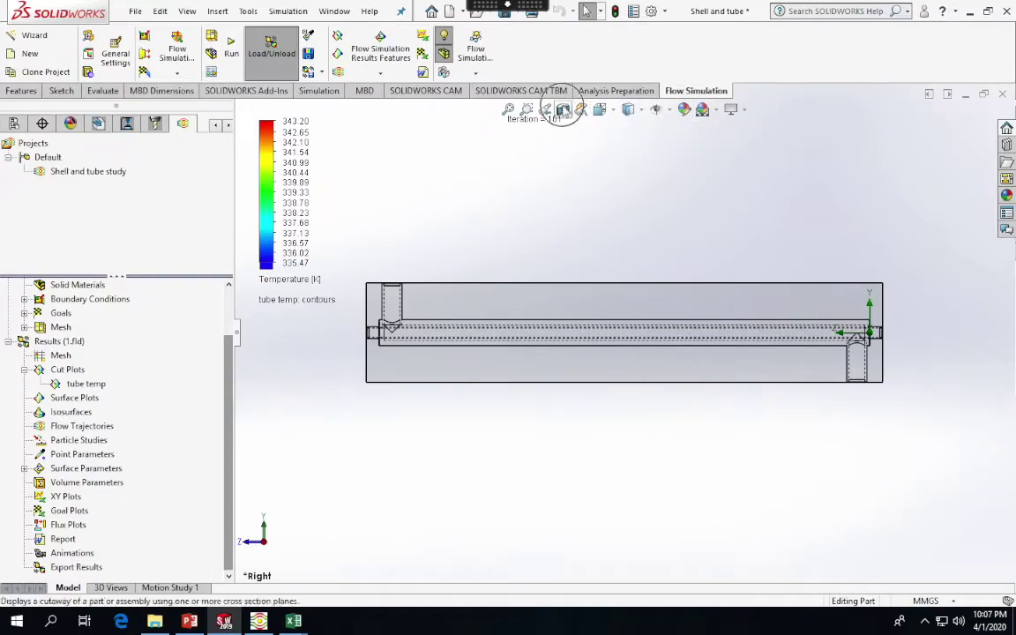
Step: Apply a Front Plane section view with X rotation 90° and Y rotation 0°
{"action": "left_click", "coordinate": [565, 109]}
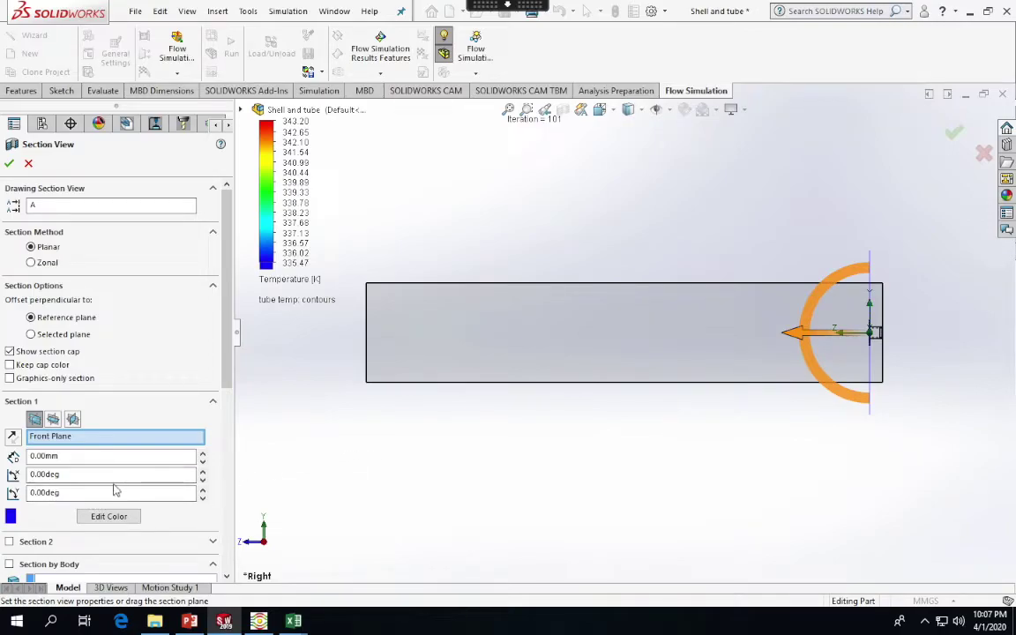
{"action": "double_click", "coordinate": [44, 492]}
{"action": "key", "text": "BackSpace"}
{"action": "key", "text": "BackSpace"}
{"action": "key", "text": "BackSpace"}
{"action": "type", "text": "90"}
{"action": "key", "text": "Tab"}
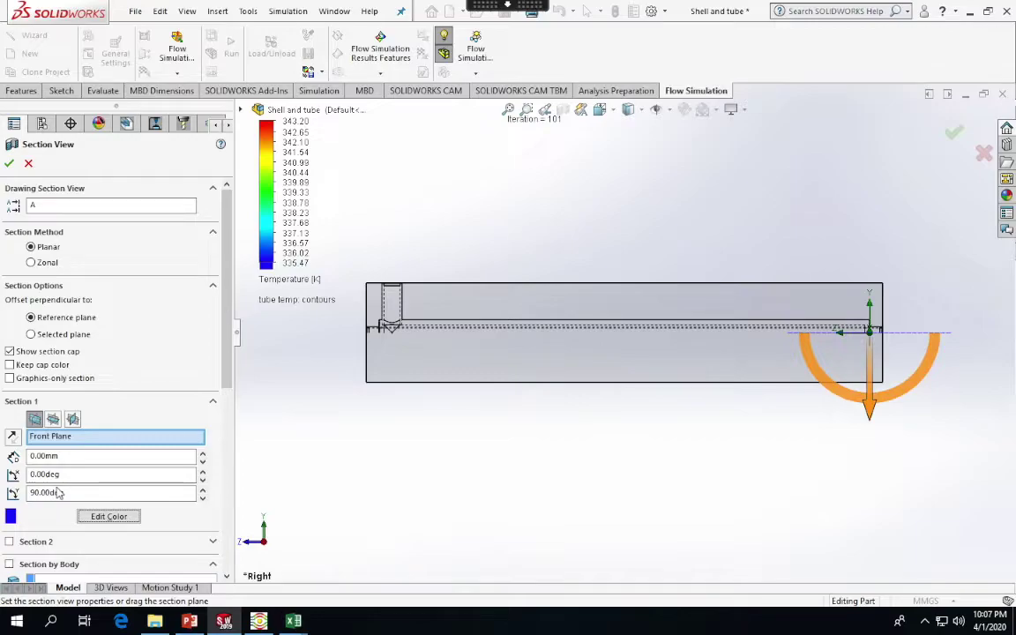
{"action": "left_click_drag", "start_coordinate": [51, 474], "coordinate": [22, 476]}
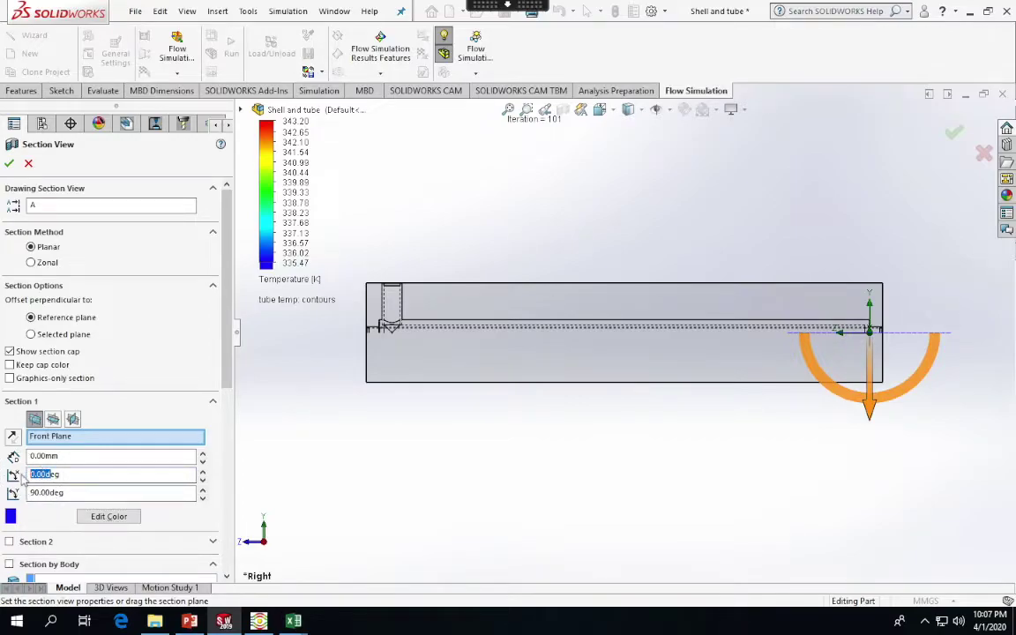
{"action": "type", "text": "5"}
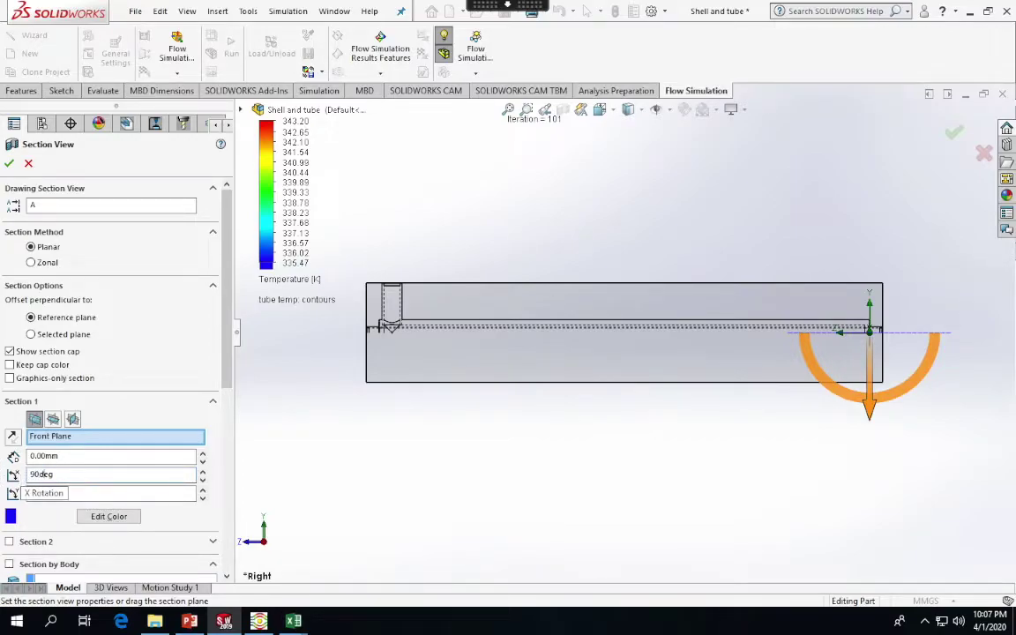
{"action": "key", "text": "Return"}
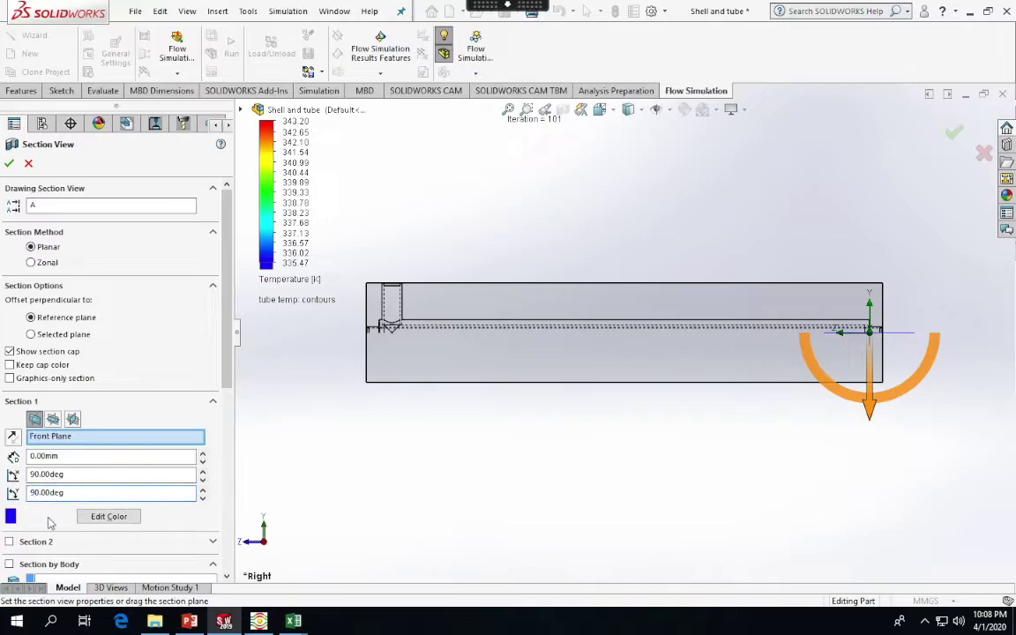
{"action": "key", "text": "BackSpace"}
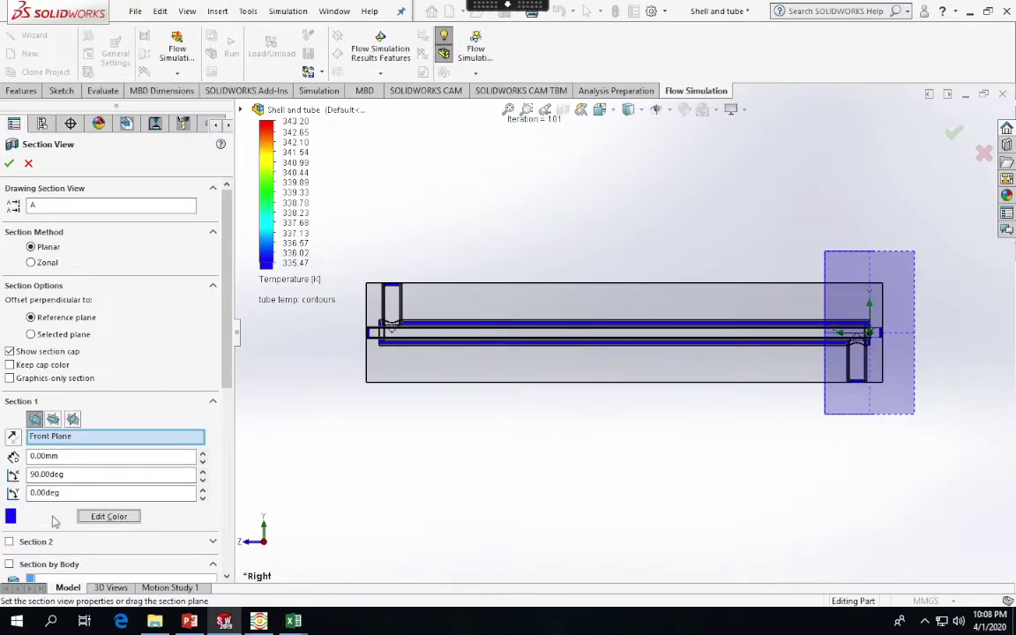
{"action": "mouse_move", "coordinate": [226, 358]}
{"action": "left_mouse_down"}
{"action": "mouse_move", "coordinate": [227, 533]}
{"action": "mouse_move", "coordinate": [209, 219]}
{"action": "left_mouse_up"}
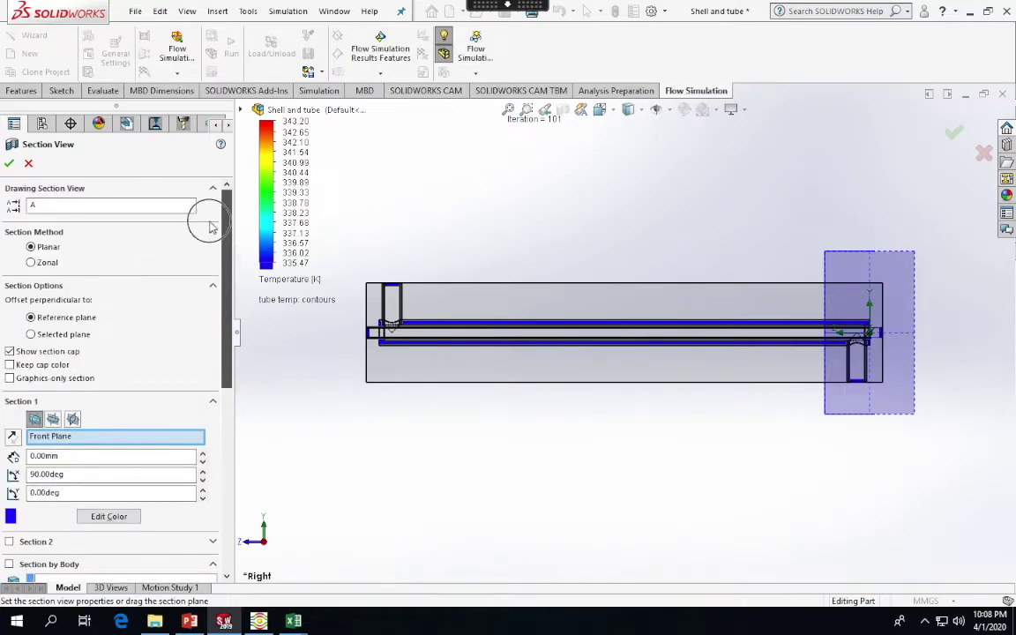
{"action": "left_click", "coordinate": [9, 163]}
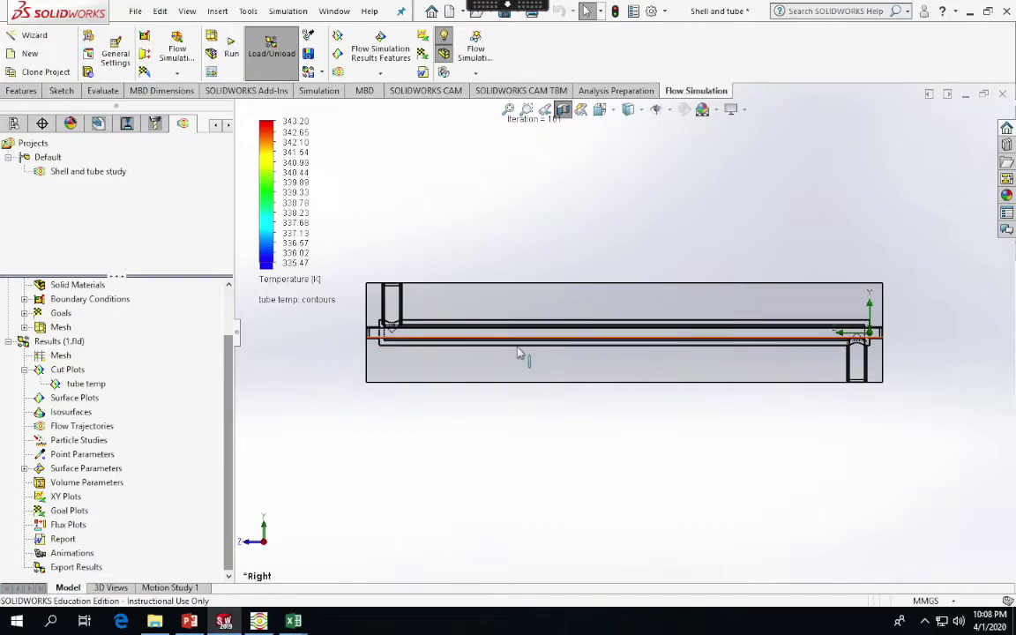
Step: Zoom and orbit the sectioned shell-and-tube model into an angled 3D view of the whole assembly
{"action": "scroll", "coordinate": [492, 335], "scroll_direction": "down", "scroll_amount": 2}
{"action": "scroll", "coordinate": [529, 344], "scroll_direction": "up", "scroll_amount": 2}
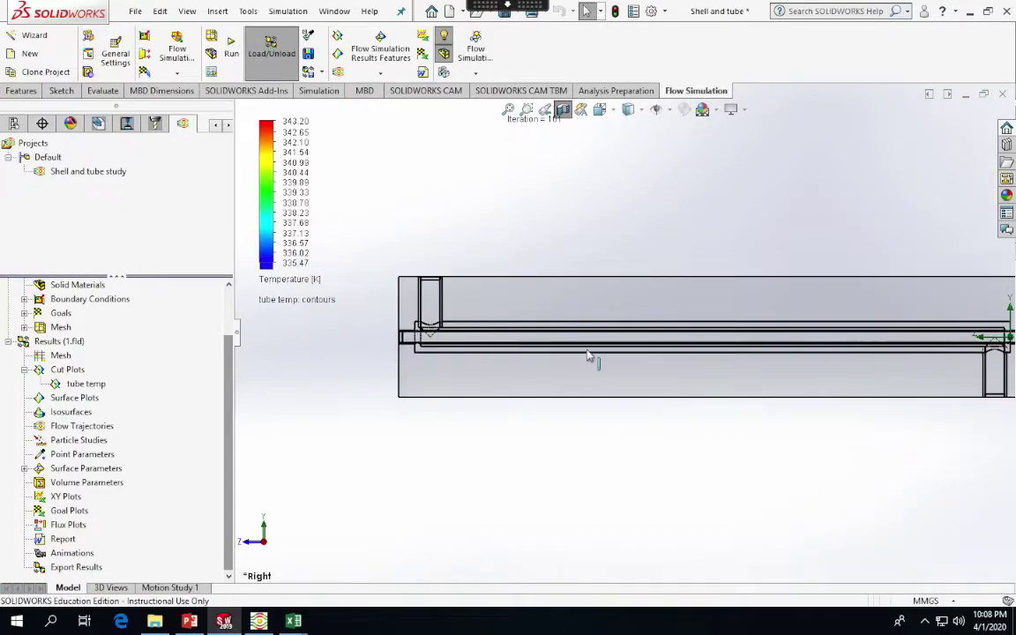
{"action": "middle_click_drag", "start_coordinate": [865, 413], "coordinate": [778, 469]}
{"action": "scroll", "coordinate": [885, 441], "scroll_direction": "down", "scroll_amount": 2}
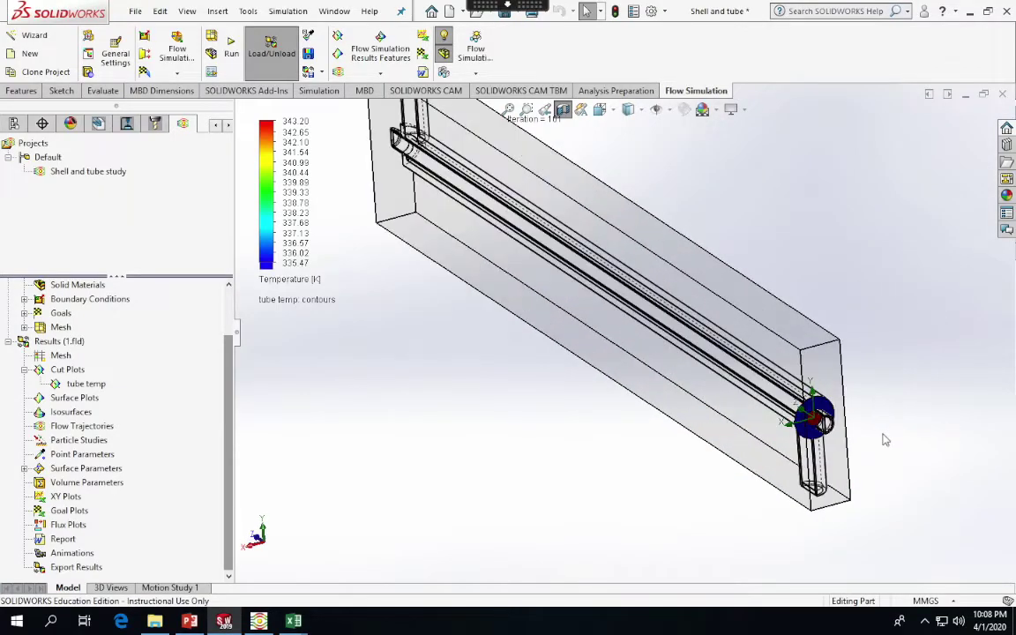
{"action": "scroll", "coordinate": [884, 442], "scroll_direction": "up", "scroll_amount": 3}
{"action": "scroll", "coordinate": [723, 414], "scroll_direction": "down", "scroll_amount": 3}
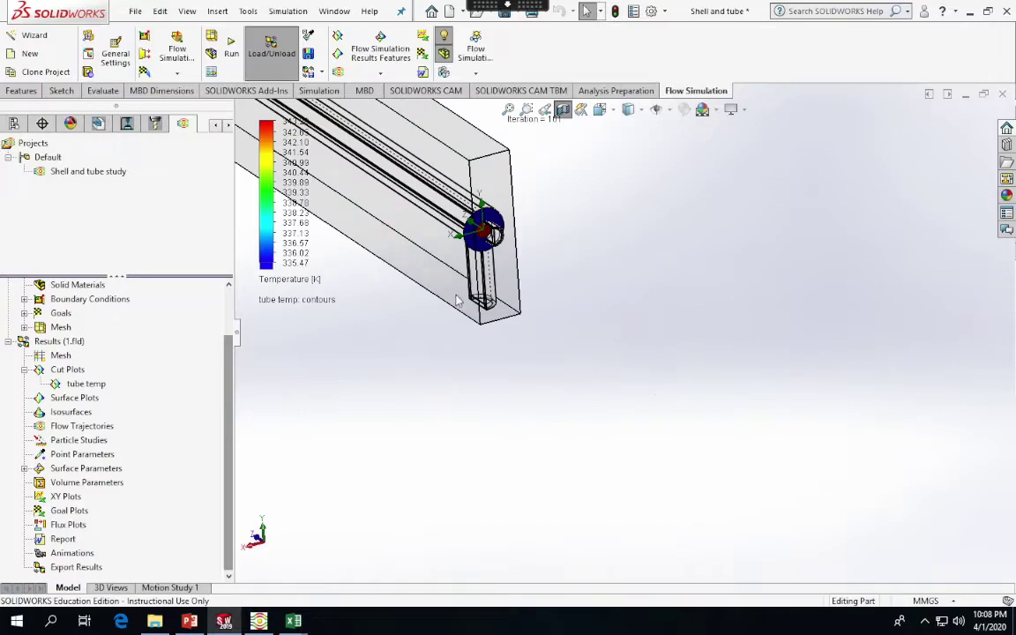
{"action": "scroll", "coordinate": [414, 271], "scroll_direction": "up", "scroll_amount": 2}
{"action": "scroll", "coordinate": [425, 275], "scroll_direction": "up", "scroll_amount": 2}
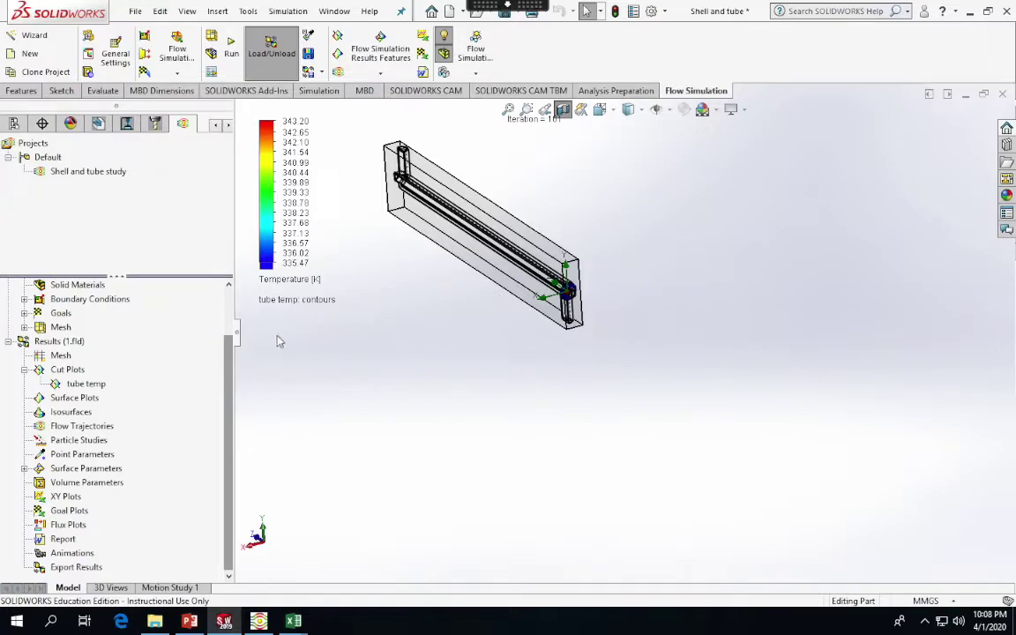
Step: Insert a new cut plot contouring Temperature at 255 levels
{"action": "right_click", "coordinate": [70, 371]}
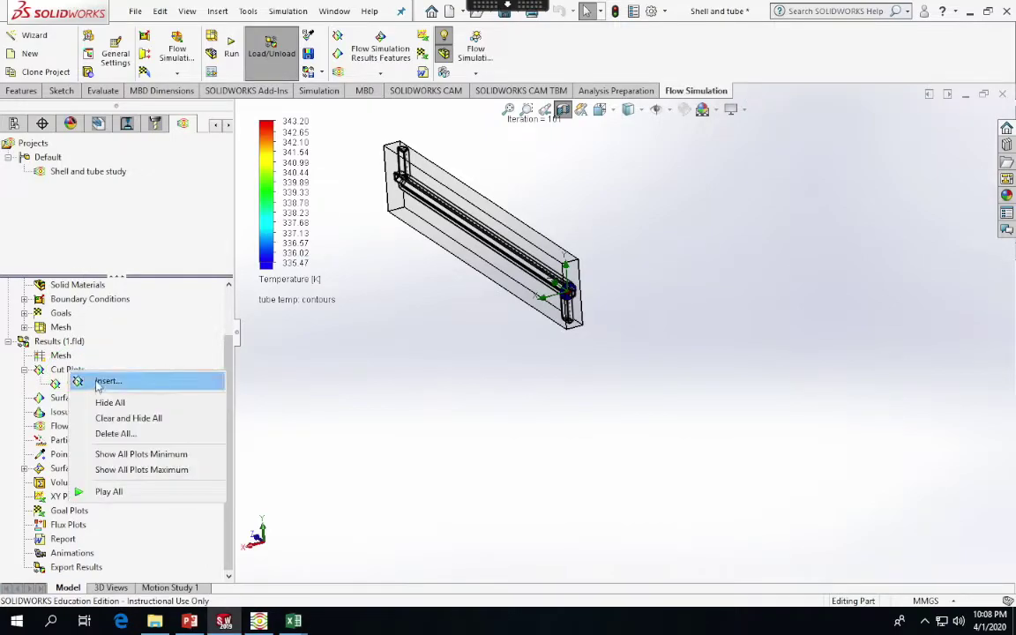
{"action": "left_click", "coordinate": [99, 380]}
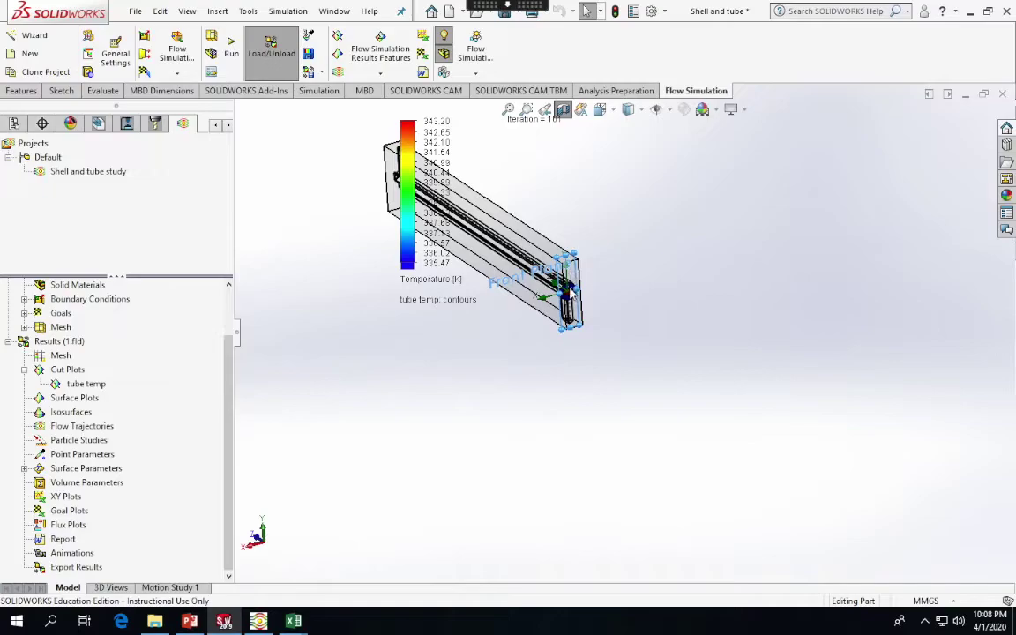
{"action": "scroll", "coordinate": [565, 317], "scroll_direction": "down", "scroll_amount": 8}
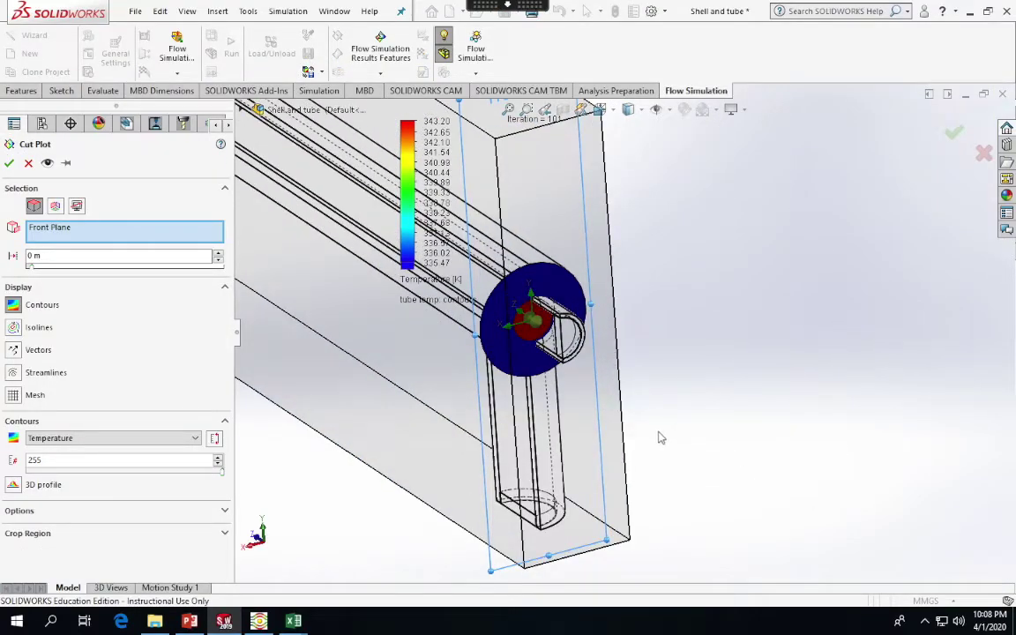
{"action": "scroll", "coordinate": [657, 433], "scroll_direction": "up", "scroll_amount": 6}
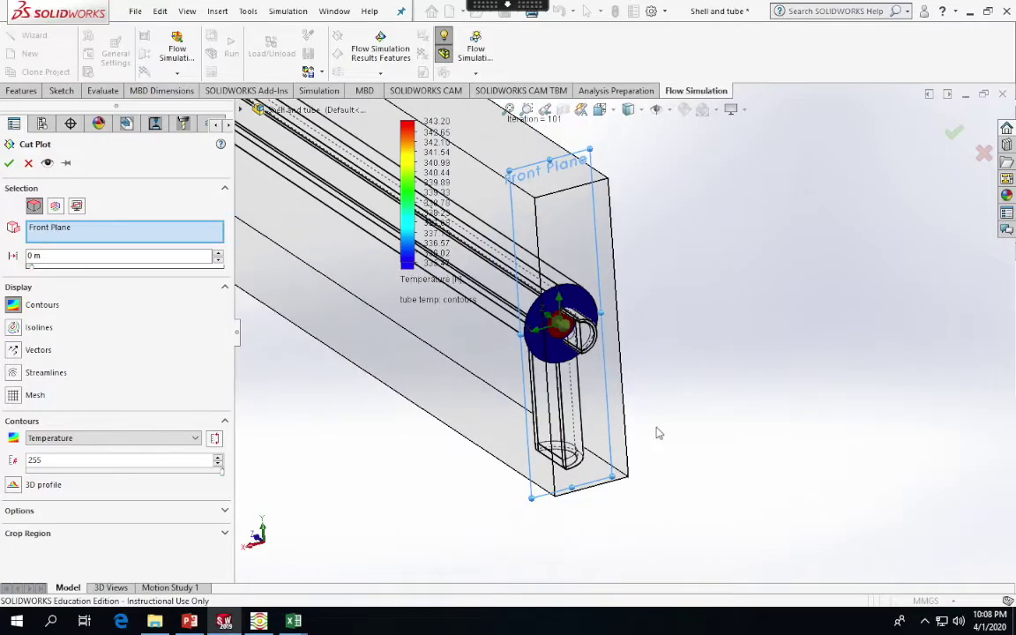
{"action": "scroll", "coordinate": [658, 433], "scroll_direction": "up", "scroll_amount": 2}
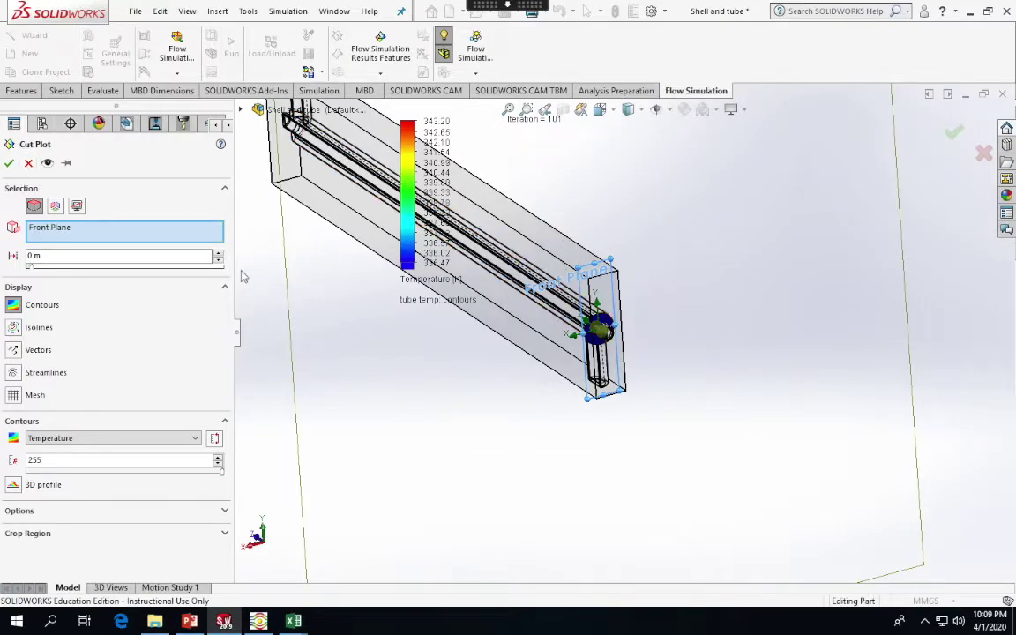
Step: Return to plane-or-face selection and expand the flyout feature tree to list the planes
{"action": "left_click", "coordinate": [55, 208]}
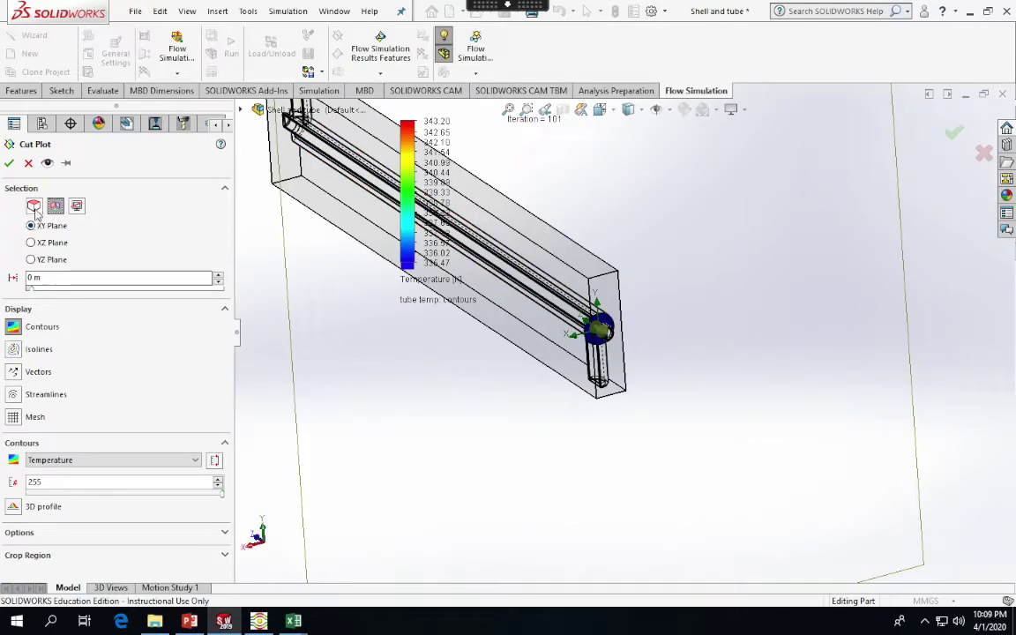
{"action": "left_click", "coordinate": [34, 207]}
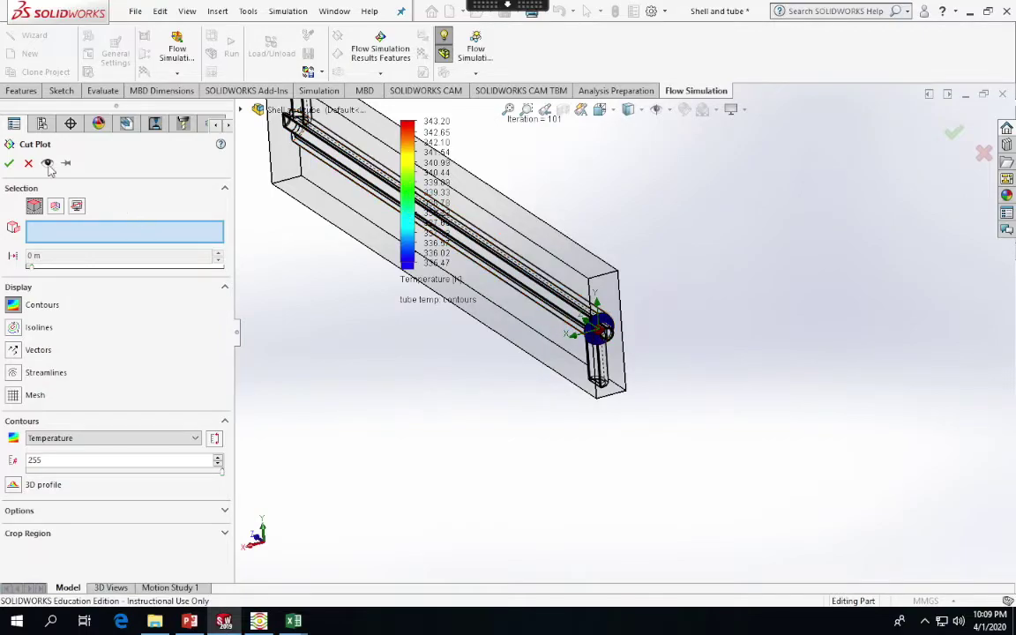
{"action": "scroll", "coordinate": [298, 231], "scroll_direction": "up", "scroll_amount": 3}
{"action": "scroll", "coordinate": [298, 232], "scroll_direction": "down", "scroll_amount": 3}
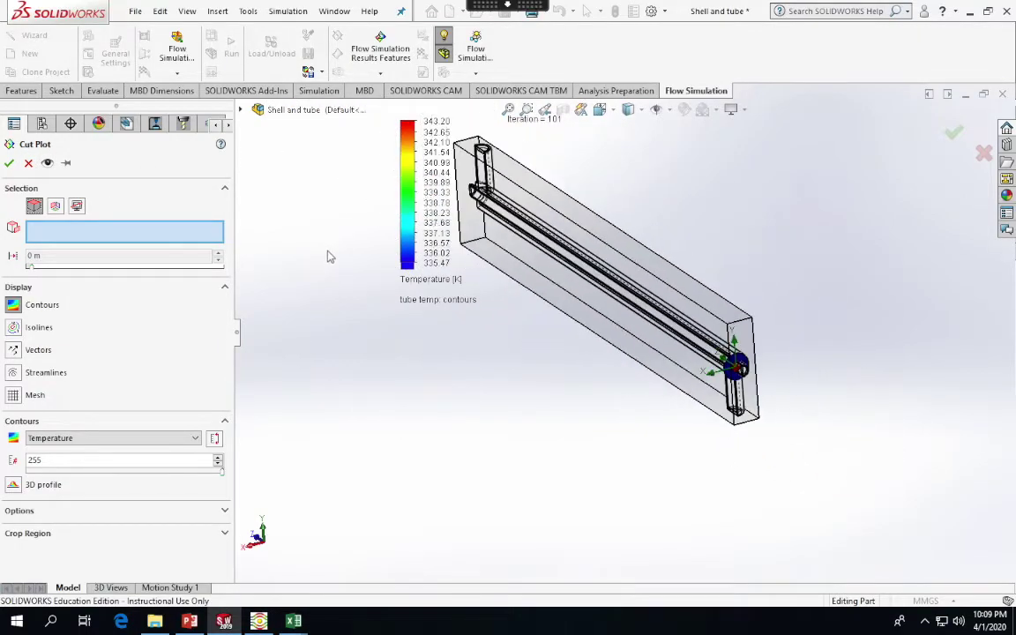
{"action": "left_click", "coordinate": [240, 110]}
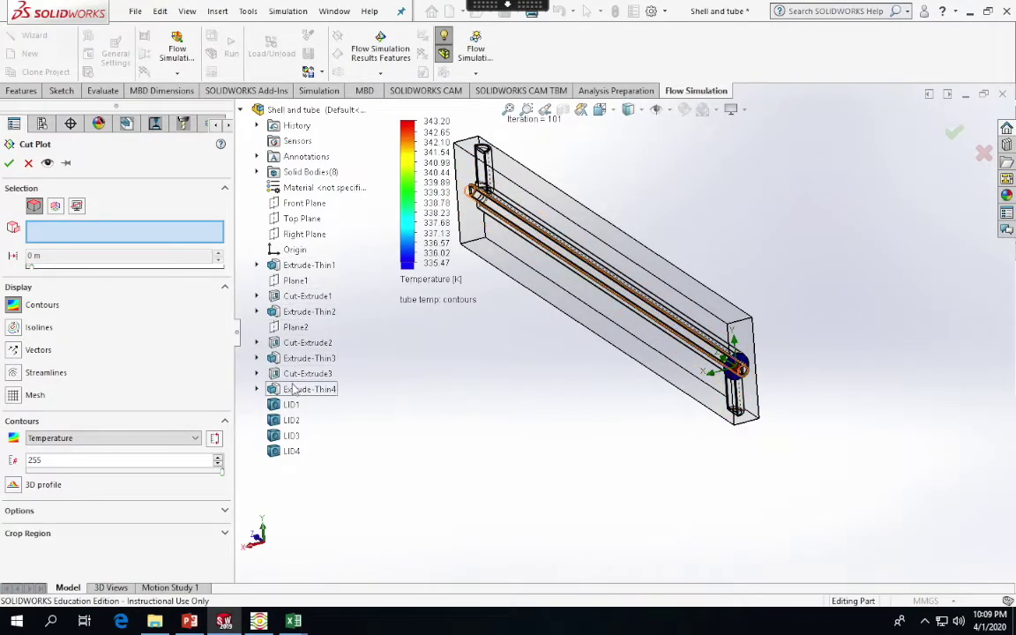
Step: Create Cut Plot 2 on the Right Plane with the temperature min/max range option enabled
{"action": "left_click", "coordinate": [297, 235]}
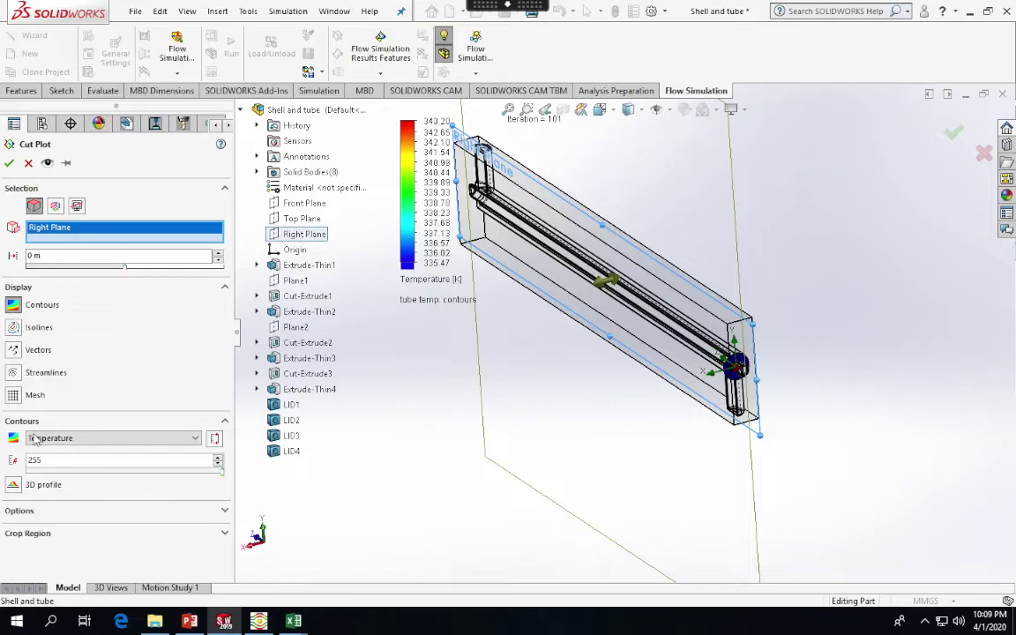
{"action": "left_click", "coordinate": [225, 513]}
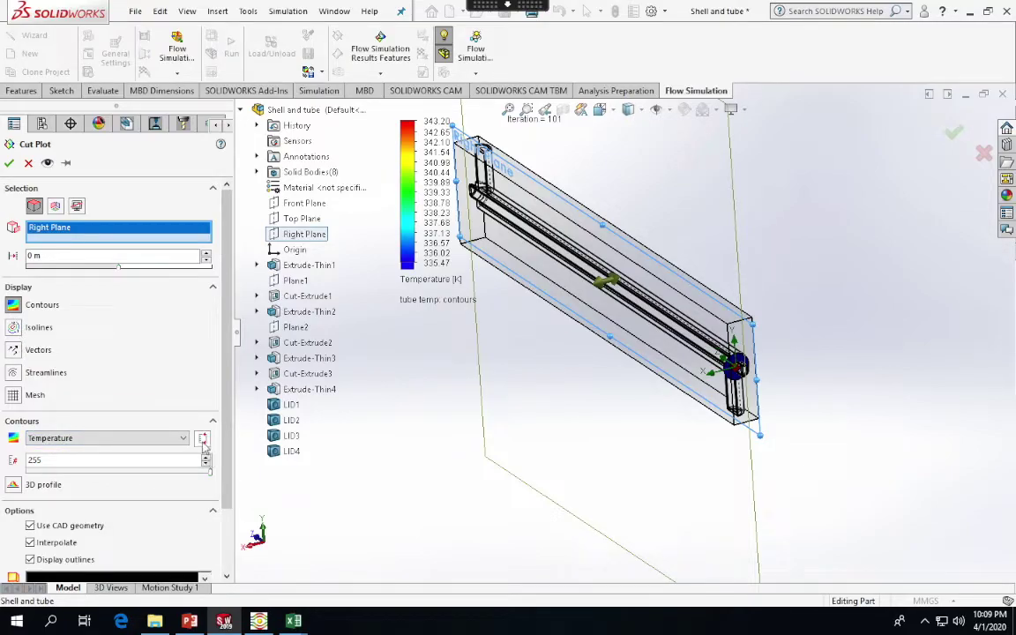
{"action": "left_click", "coordinate": [228, 540]}
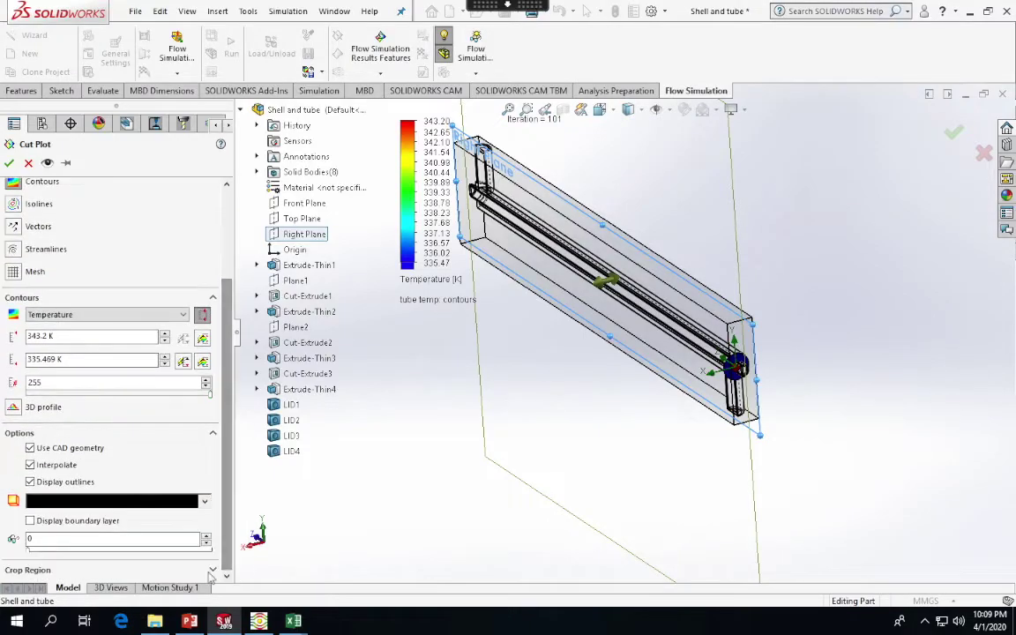
{"action": "left_click", "coordinate": [9, 162]}
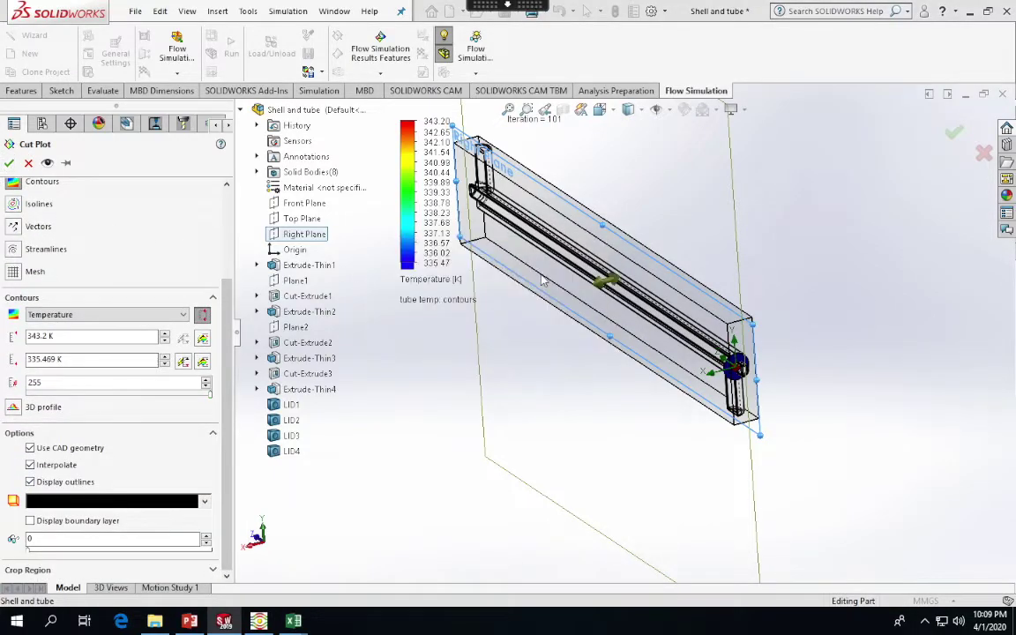
{"action": "middle_click_drag", "start_coordinate": [575, 291], "coordinate": [632, 258]}
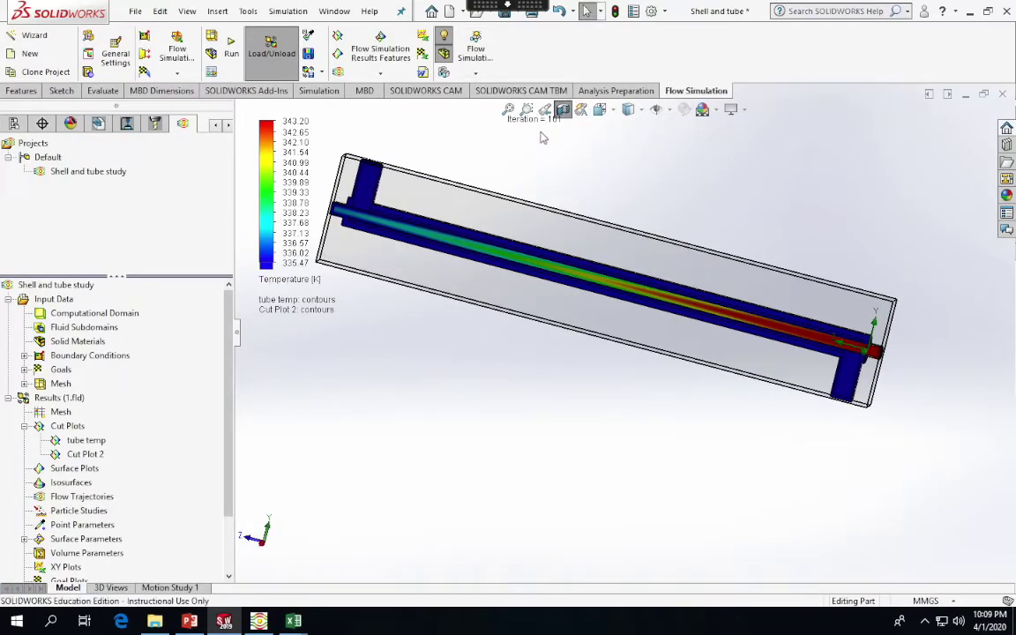
Step: Fit the model in the Right view and check the tube temp plot's menu without changes
{"action": "left_click", "coordinate": [509, 110]}
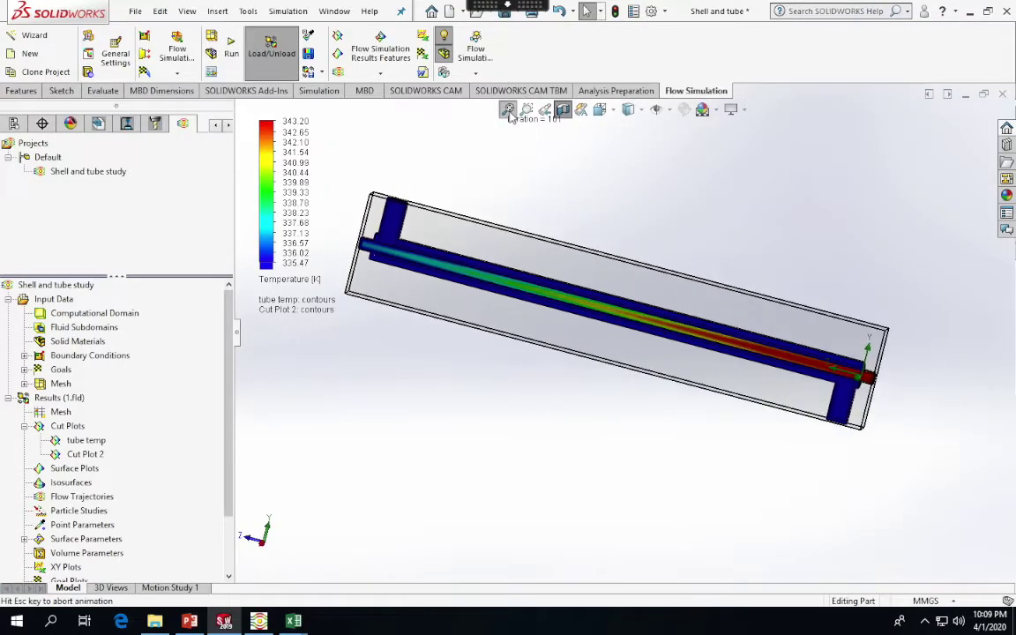
{"action": "left_click", "coordinate": [263, 548]}
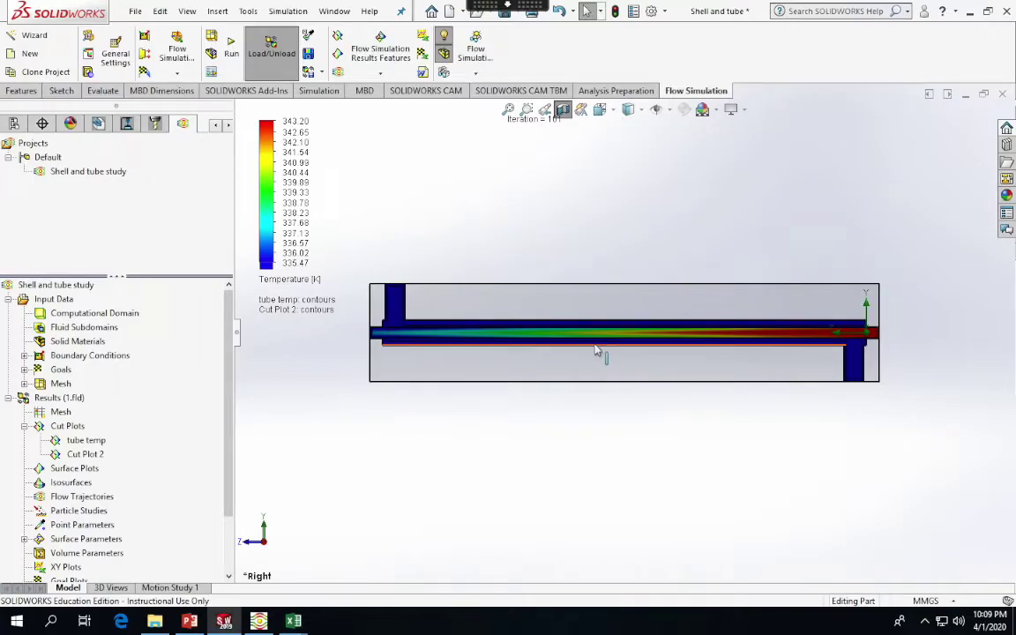
{"action": "left_click", "coordinate": [86, 455]}
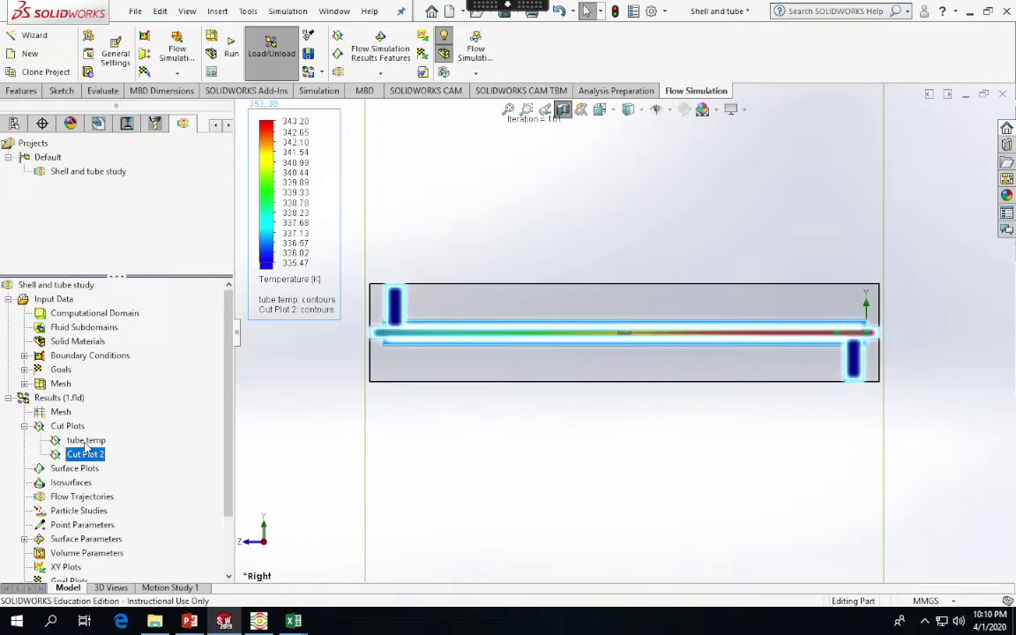
{"action": "left_click", "coordinate": [86, 441]}
{"action": "right_click", "coordinate": [86, 441]}
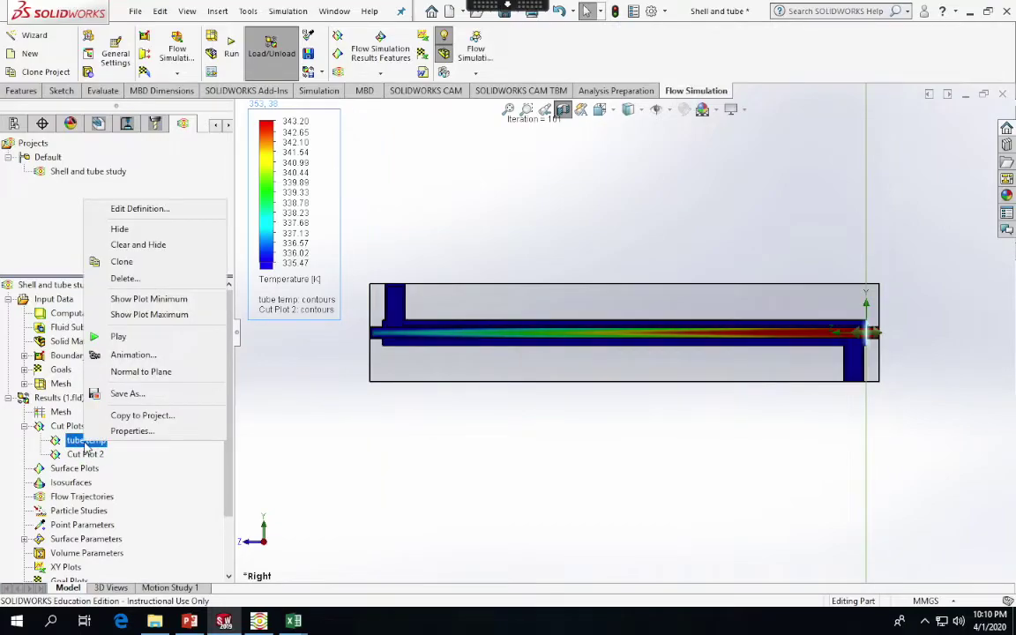
{"action": "left_click", "coordinate": [119, 229]}
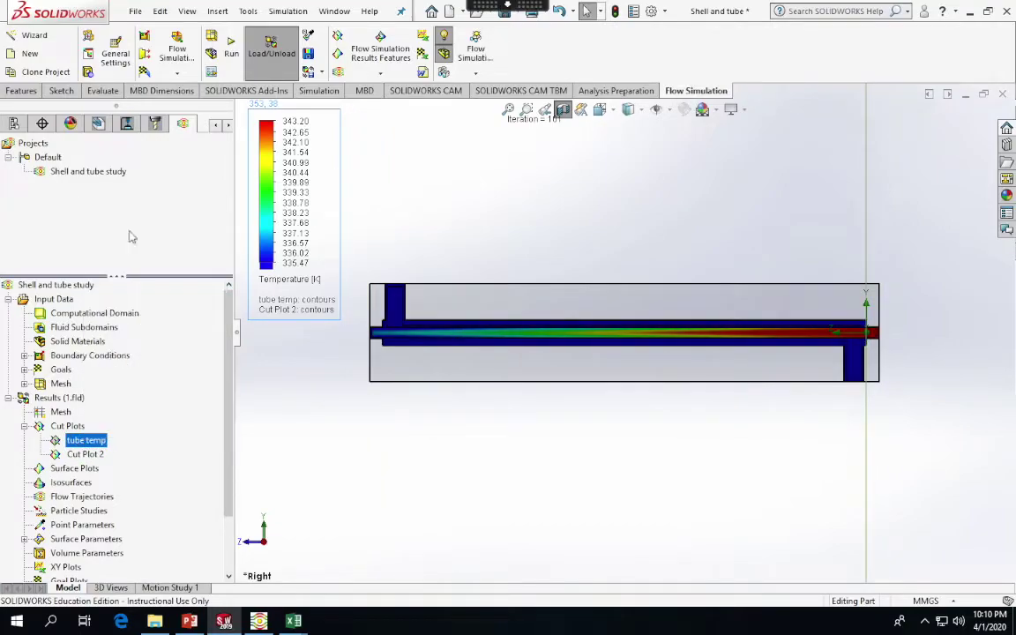
Step: Leave Cut Plot 2 with its original name and zoom in and out on the contours
{"action": "left_click", "coordinate": [85, 454]}
{"action": "right_click", "coordinate": [84, 455]}
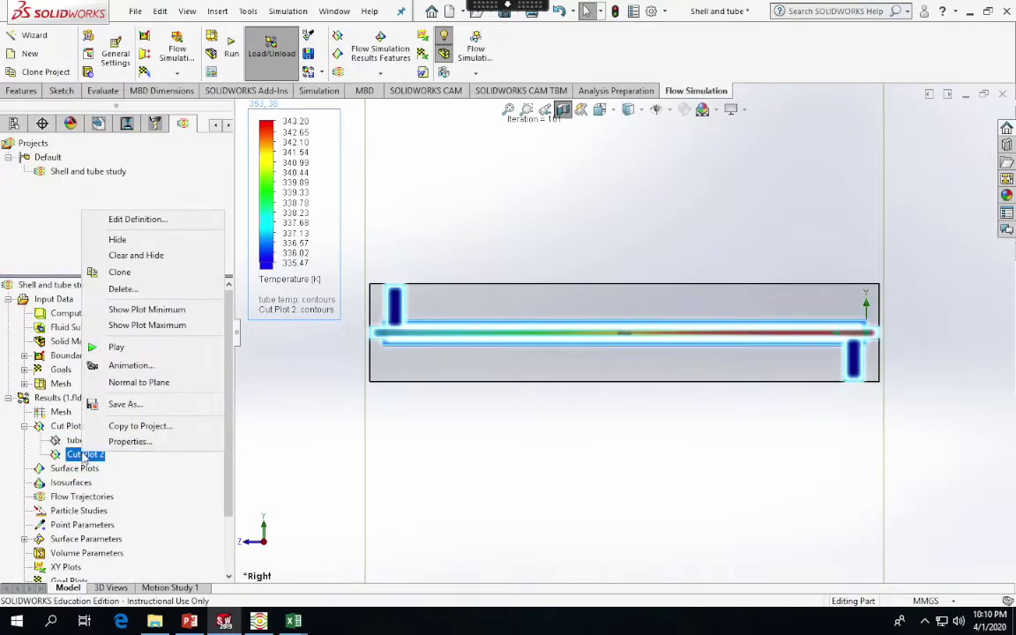
{"action": "left_click", "coordinate": [83, 455]}
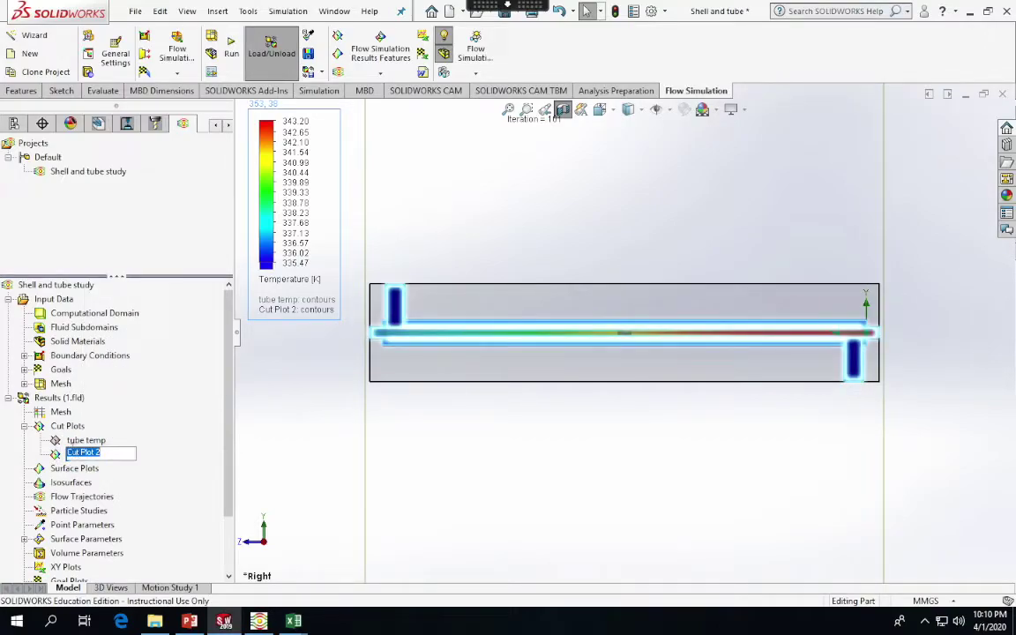
{"action": "left_click", "coordinate": [530, 388]}
{"action": "scroll", "coordinate": [764, 332], "scroll_direction": "down", "scroll_amount": 3}
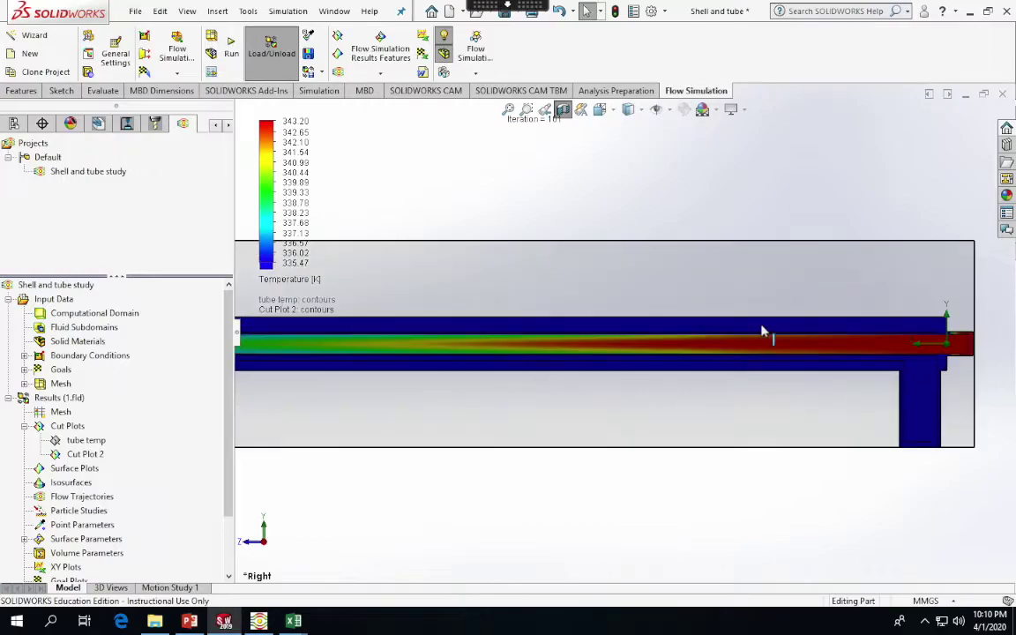
{"action": "scroll", "coordinate": [764, 362], "scroll_direction": "down", "scroll_amount": 4}
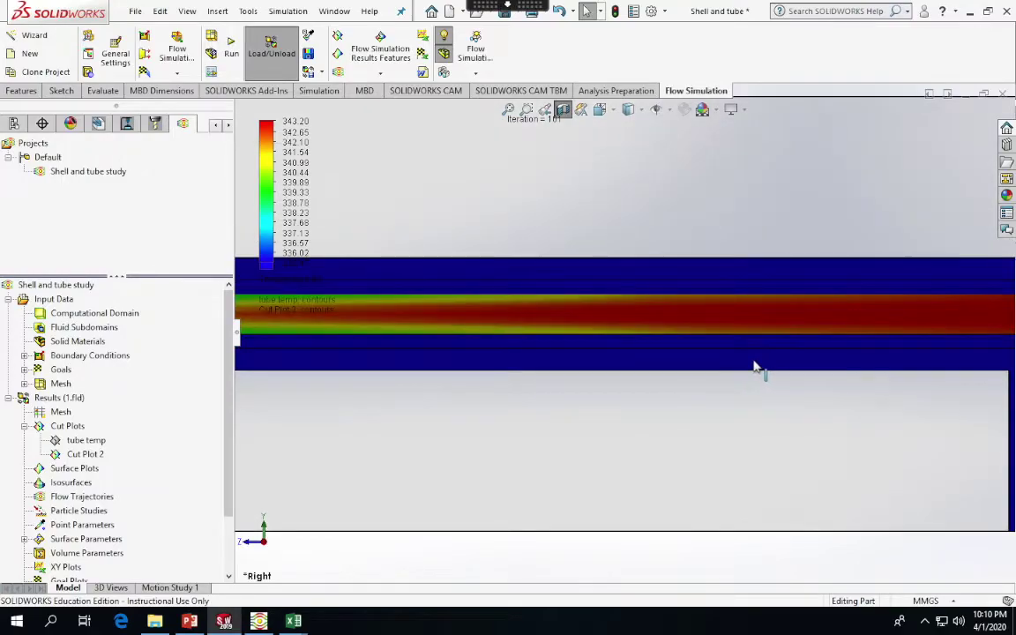
{"action": "scroll", "coordinate": [756, 368], "scroll_direction": "up", "scroll_amount": 4}
{"action": "scroll", "coordinate": [274, 356], "scroll_direction": "up", "scroll_amount": 3}
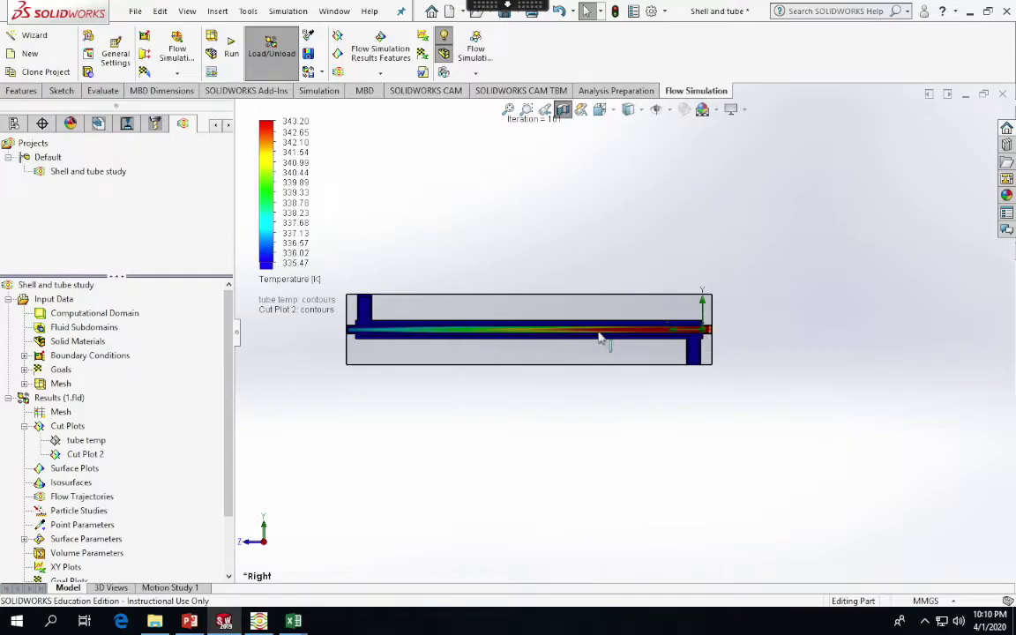
{"action": "scroll", "coordinate": [365, 332], "scroll_direction": "down", "scroll_amount": 2}
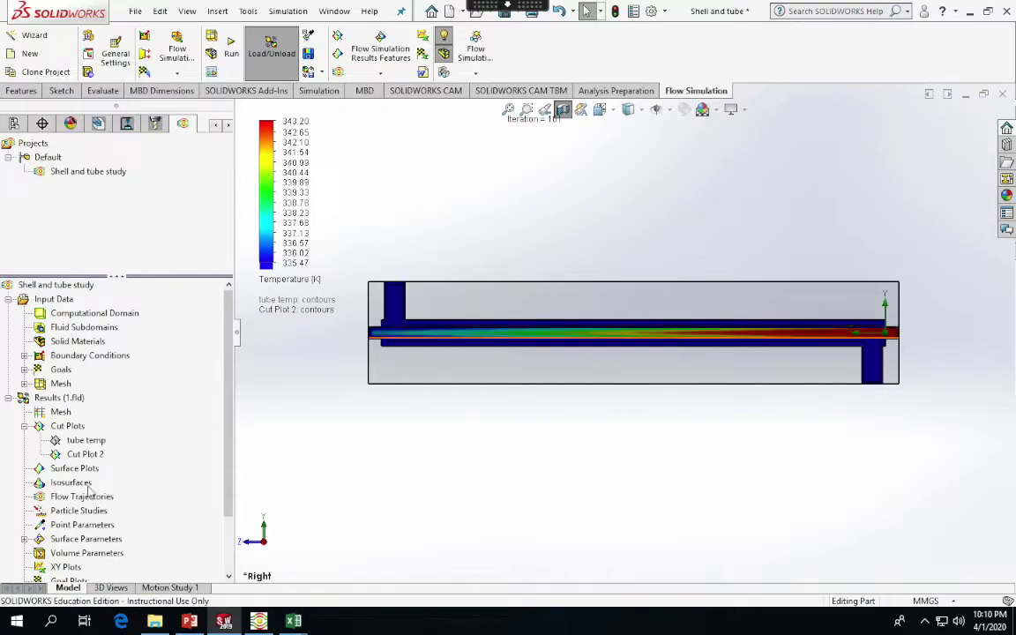
Step: Delete the tube temp cut plot, confirming with Yes
{"action": "left_click", "coordinate": [80, 440]}
{"action": "right_click", "coordinate": [78, 443]}
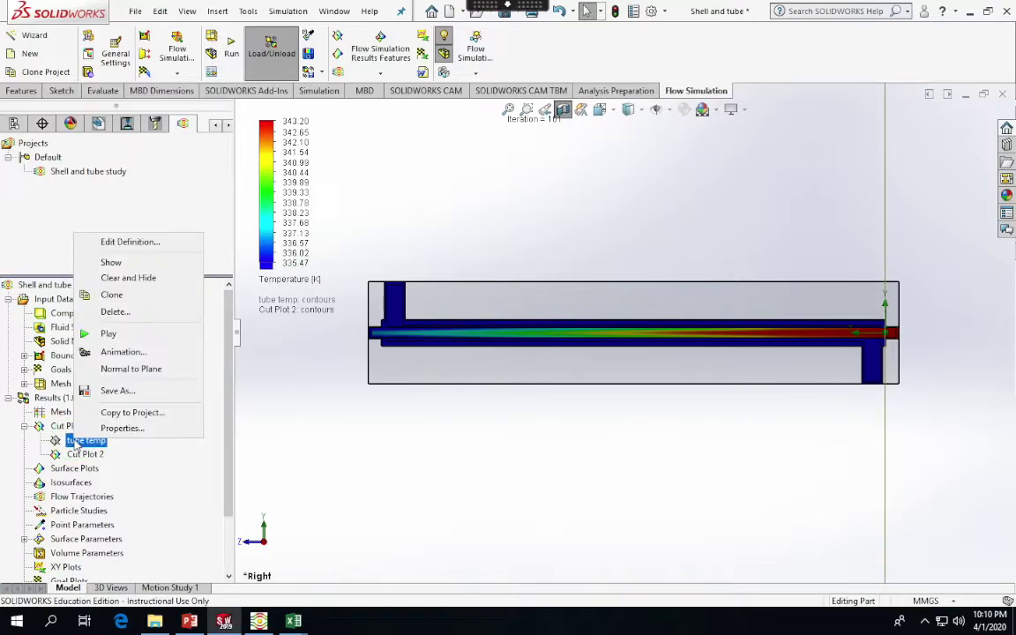
{"action": "left_click", "coordinate": [129, 313]}
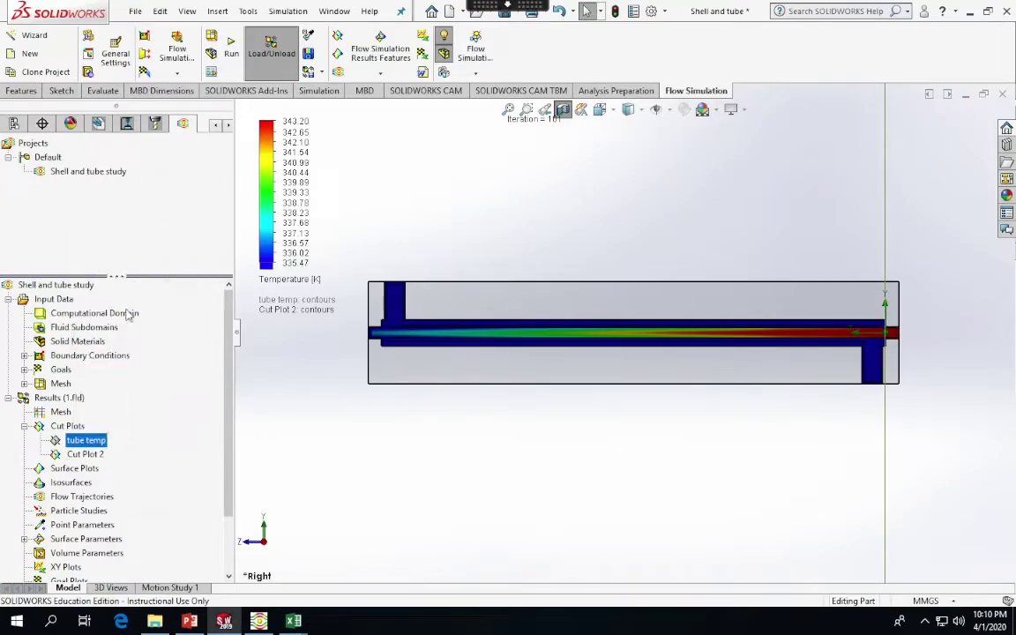
{"action": "left_click", "coordinate": [595, 265]}
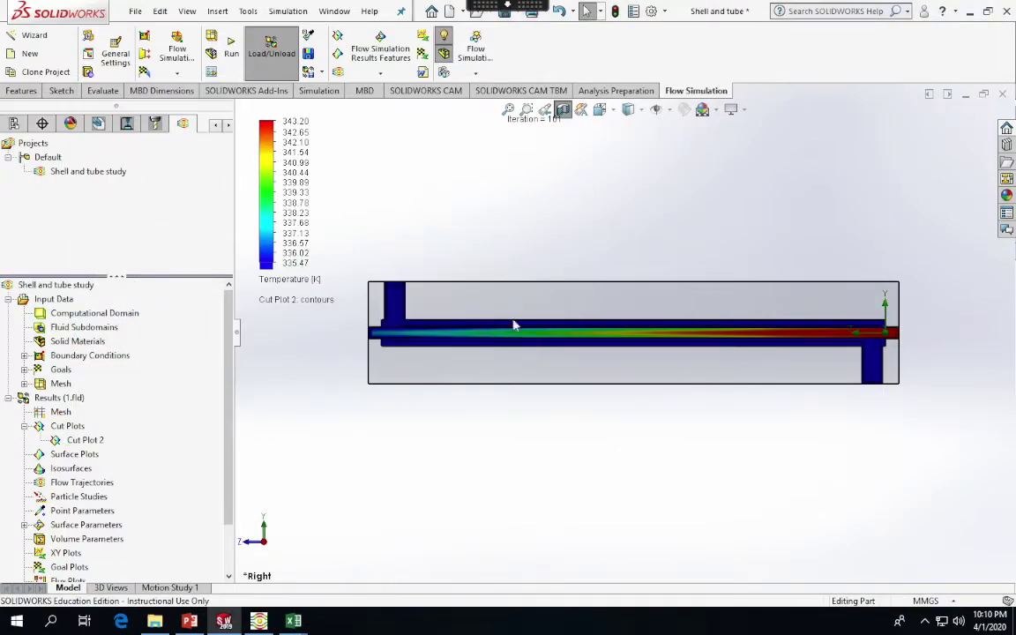
Step: Set Cut Plot 2's legend minimum temperature to 336.51 K
{"action": "left_click", "coordinate": [80, 441]}
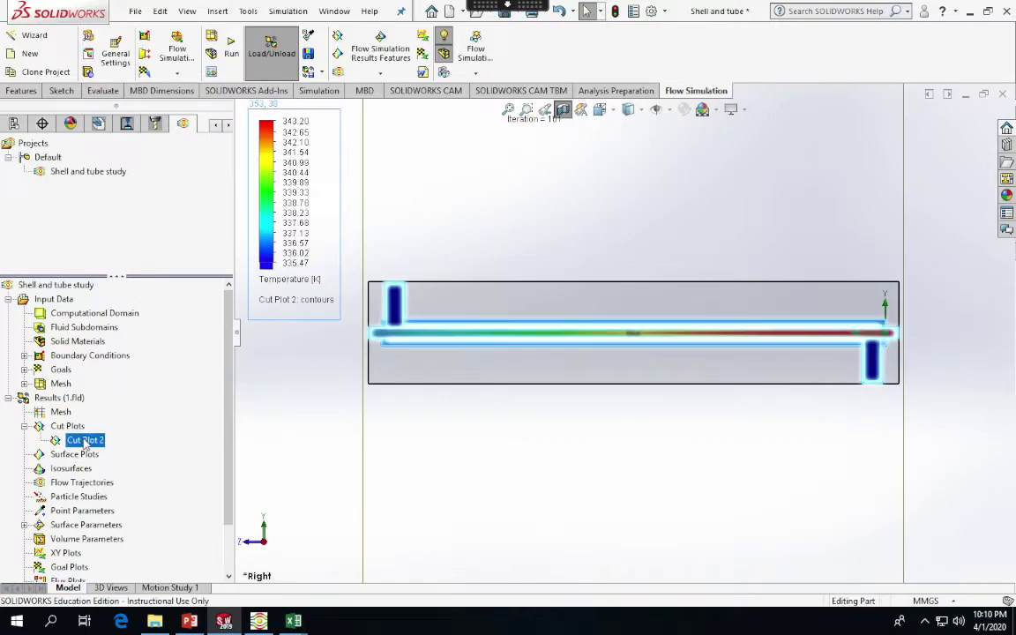
{"action": "left_click", "coordinate": [275, 245]}
{"action": "scroll", "coordinate": [280, 244], "scroll_direction": "up", "scroll_amount": 5}
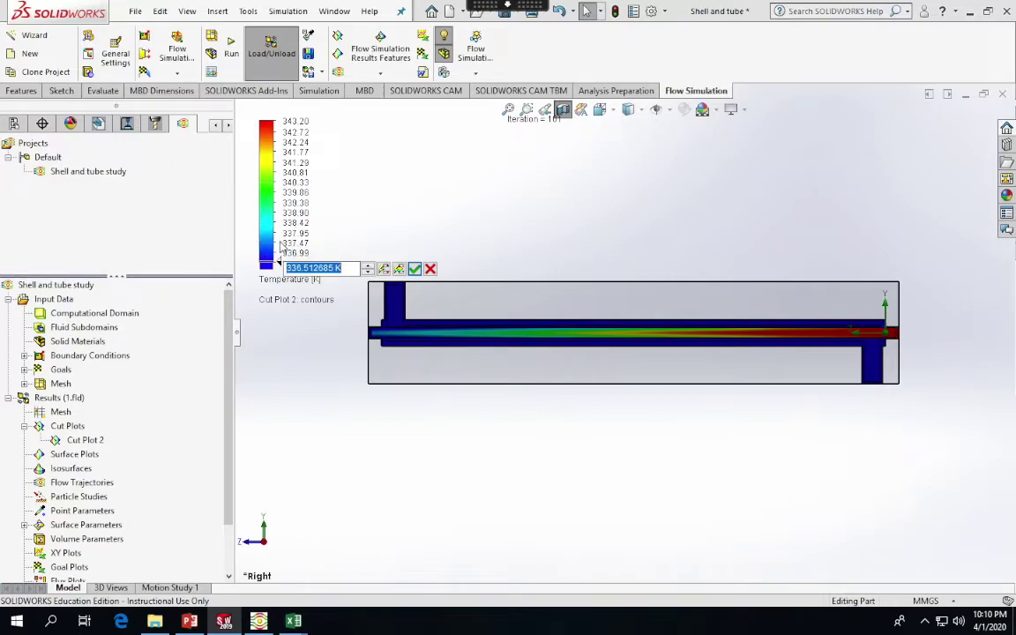
{"action": "key", "text": "Return"}
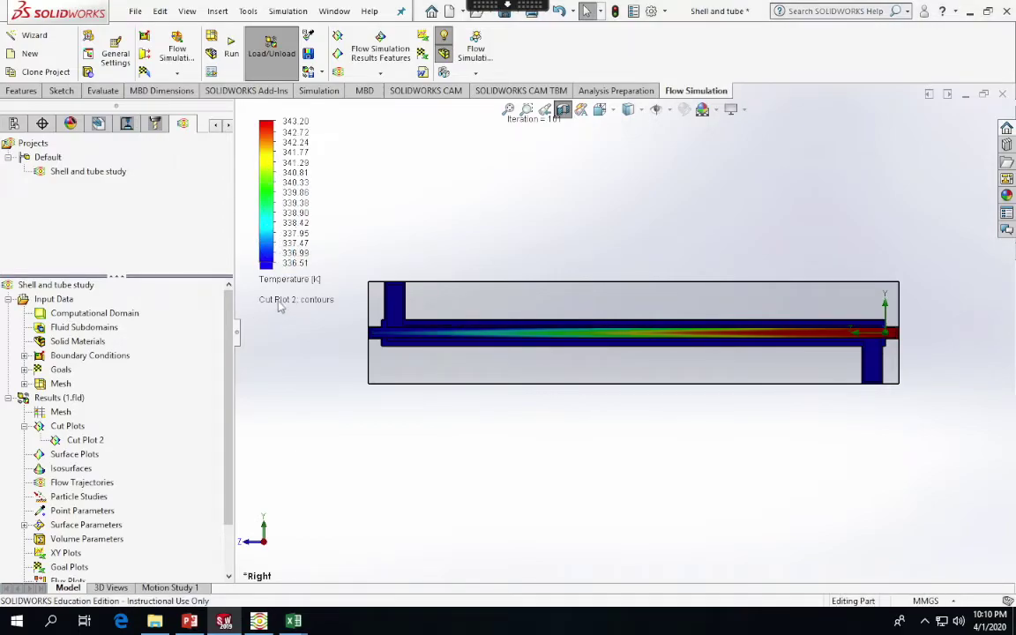
Step: Insert a new cut plot, replacing the default Front Plane with the Right Plane
{"action": "right_click", "coordinate": [68, 430]}
{"action": "left_click", "coordinate": [152, 439]}
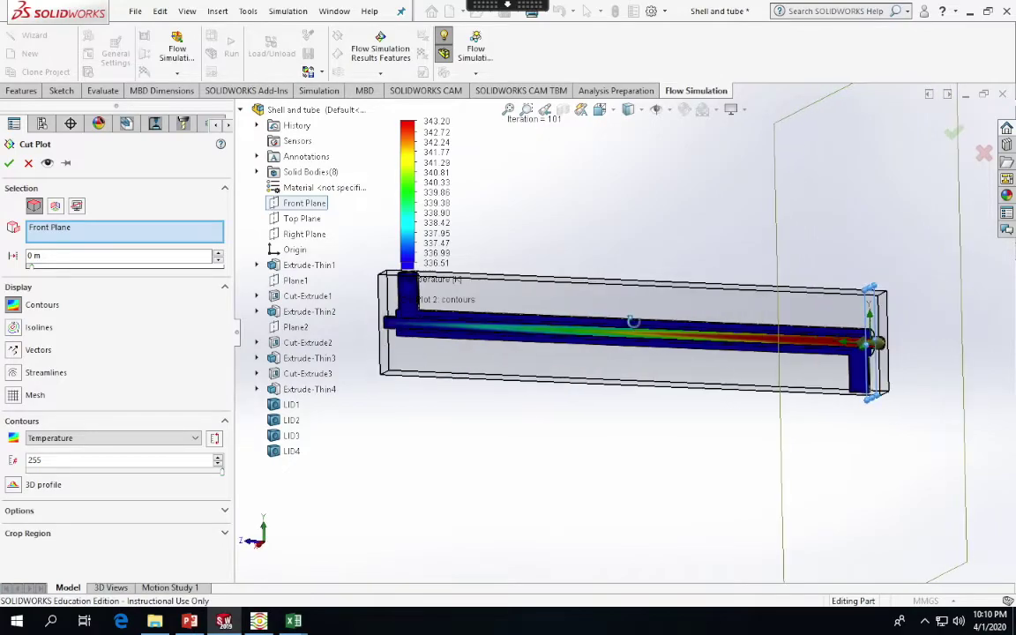
{"action": "left_click", "coordinate": [75, 229]}
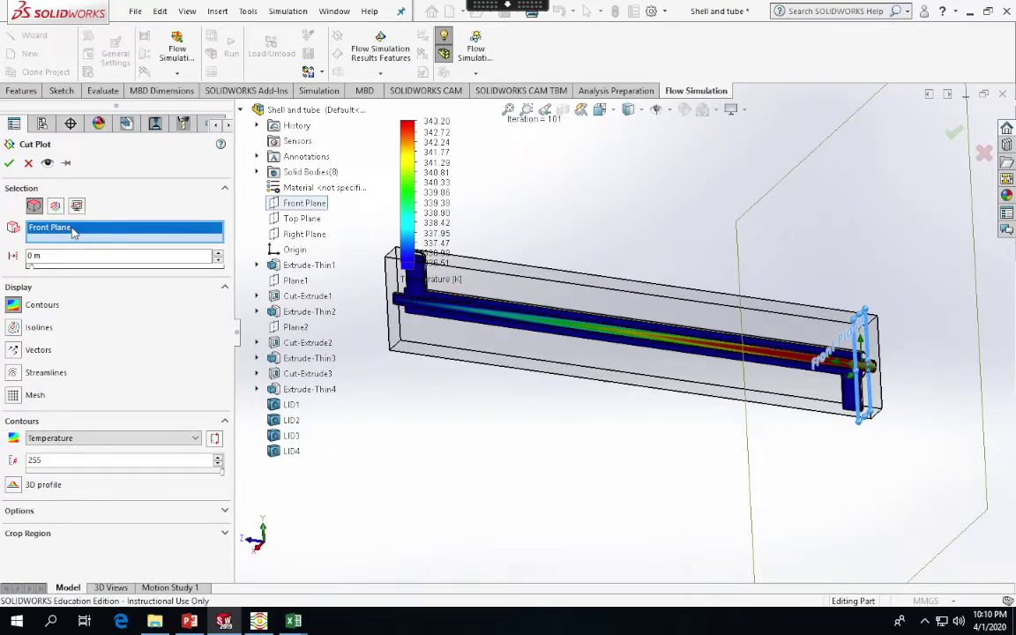
{"action": "right_click", "coordinate": [75, 229]}
{"action": "left_click", "coordinate": [93, 236]}
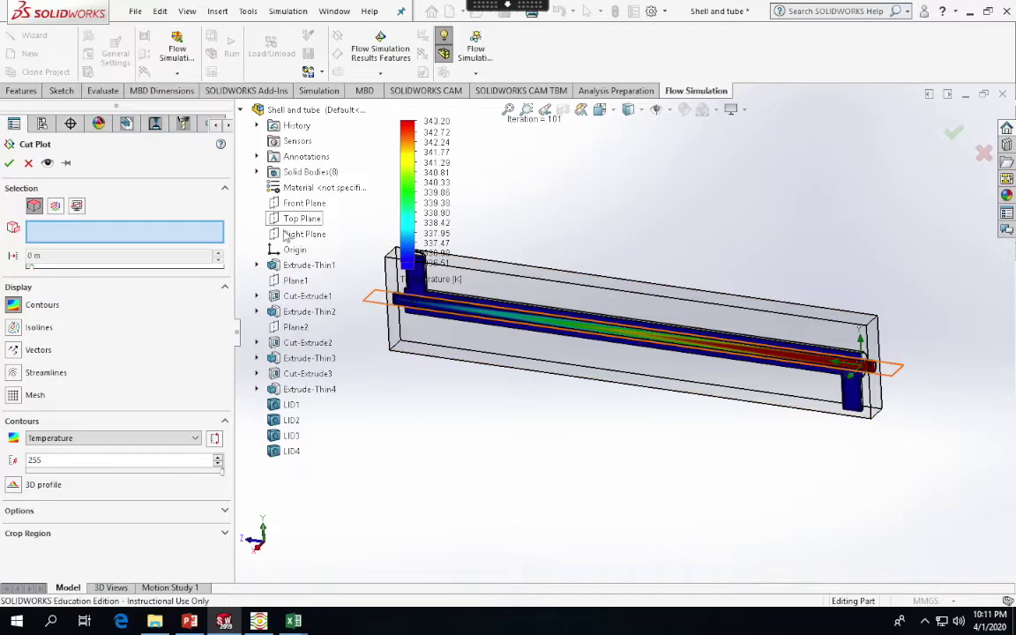
{"action": "left_click", "coordinate": [299, 233]}
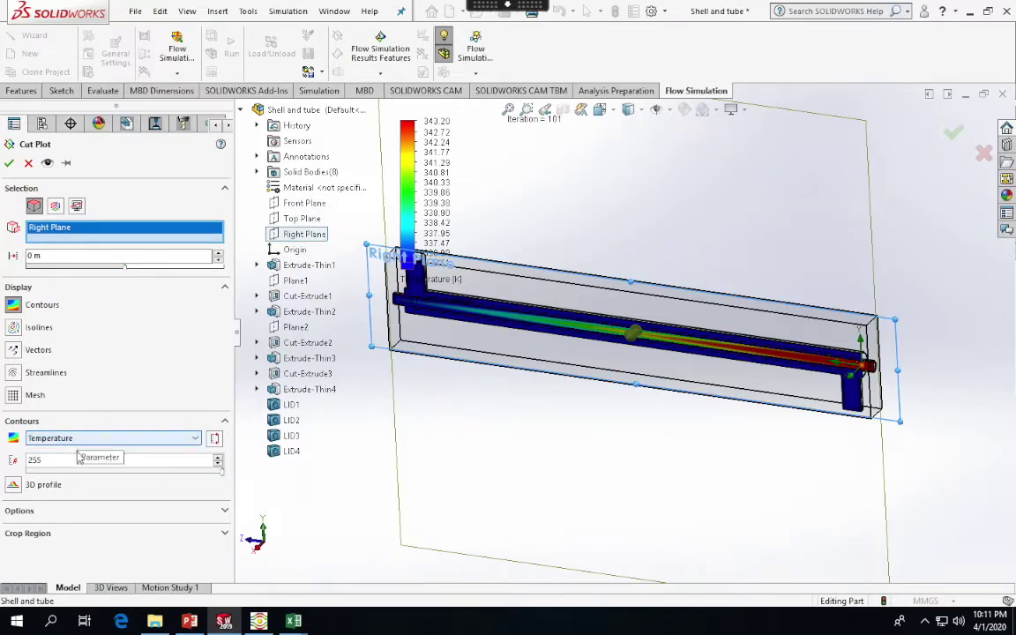
Step: Set the cut plot's temperature range to 283.2–285.476 K and confirm it
{"action": "left_click", "coordinate": [216, 439]}
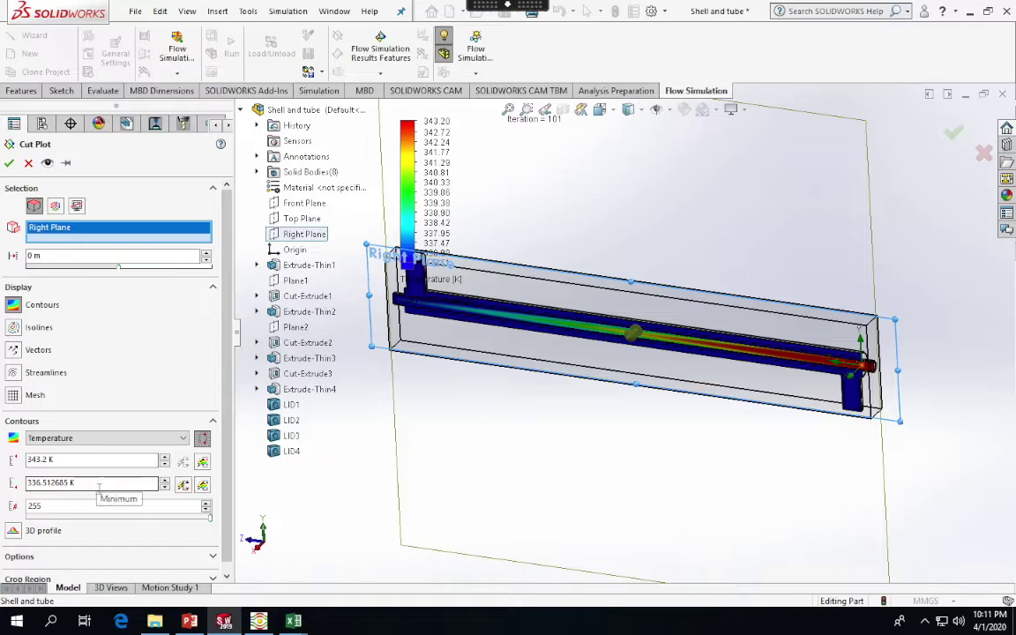
{"action": "left_click_drag", "start_coordinate": [111, 486], "coordinate": [3, 483]}
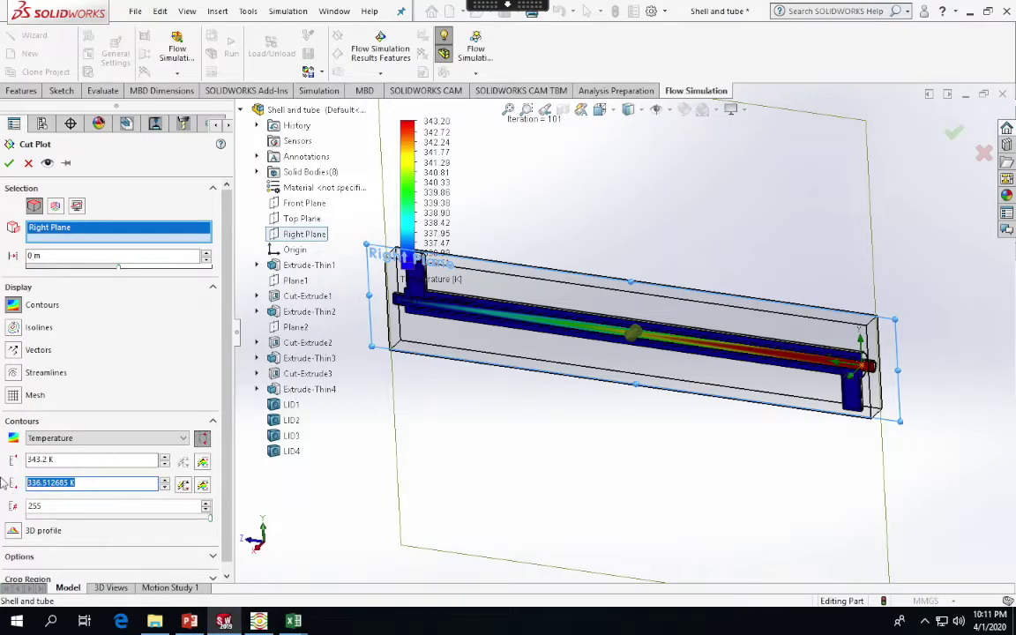
{"action": "type", "text": "286"}
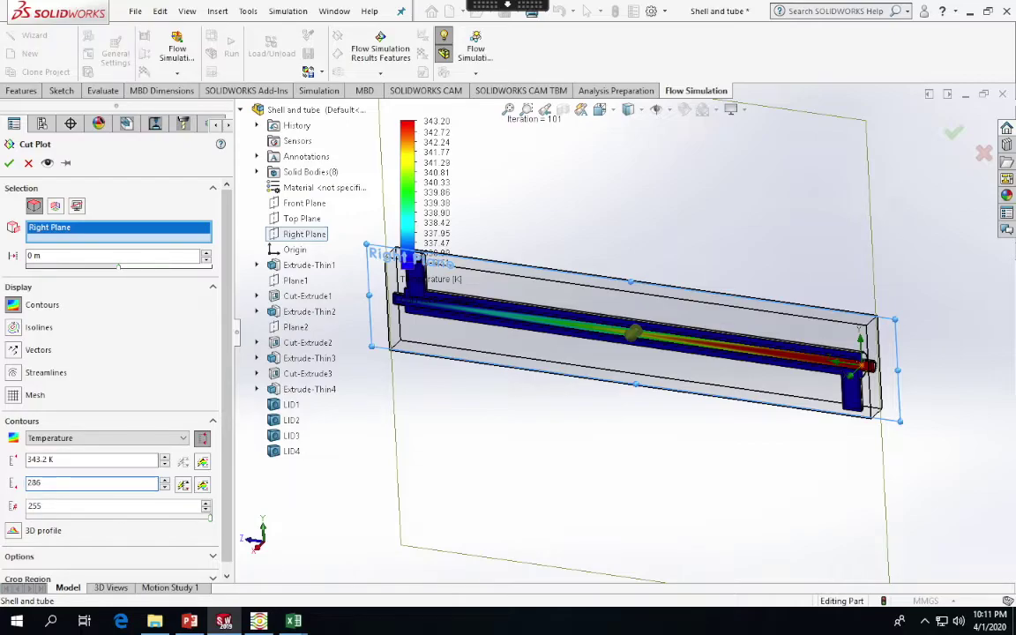
{"action": "type", "text": ".47"}
{"action": "left_click_drag", "start_coordinate": [56, 483], "coordinate": [3, 484]}
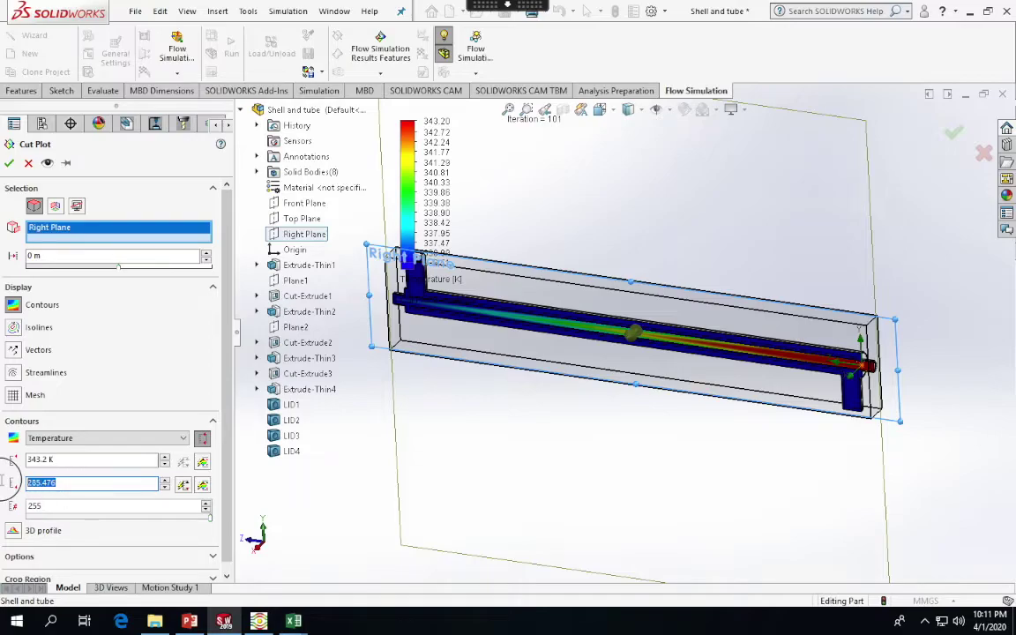
{"action": "key", "text": "BackSpace"}
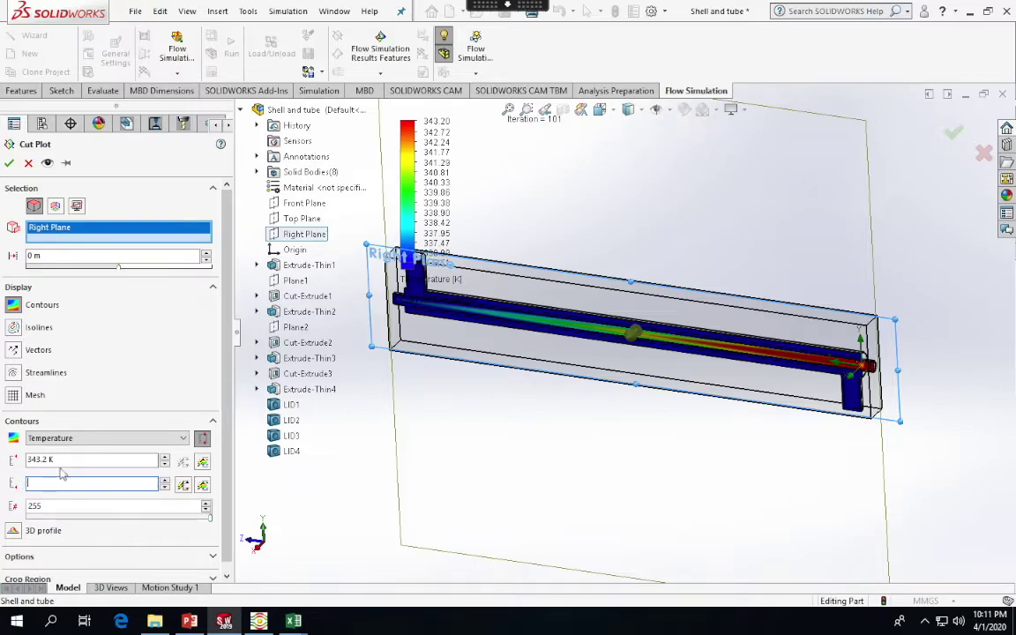
{"action": "left_click", "coordinate": [32, 445]}
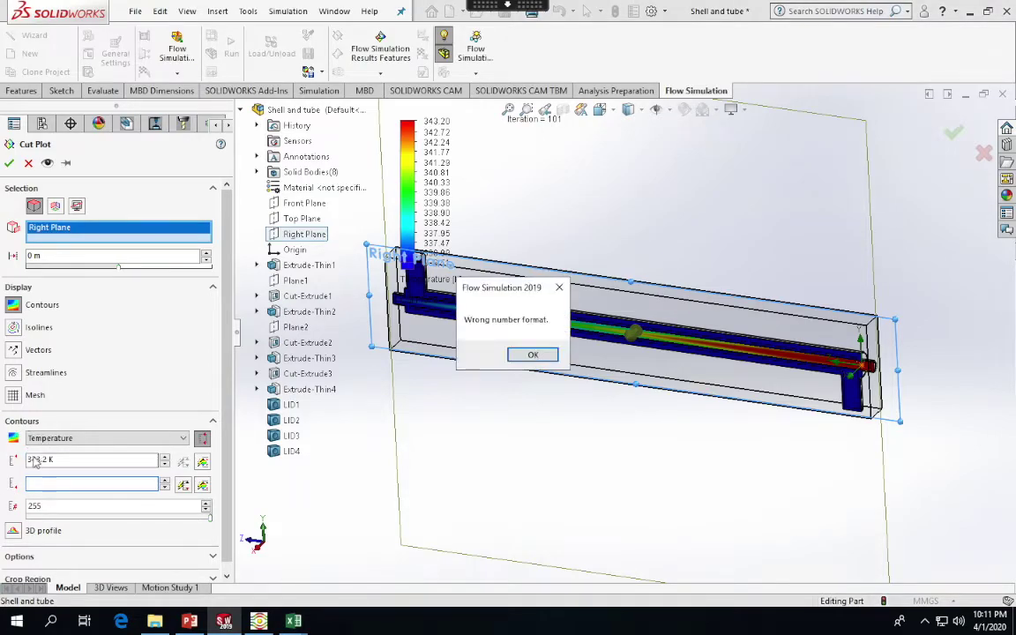
{"action": "left_click", "coordinate": [540, 356]}
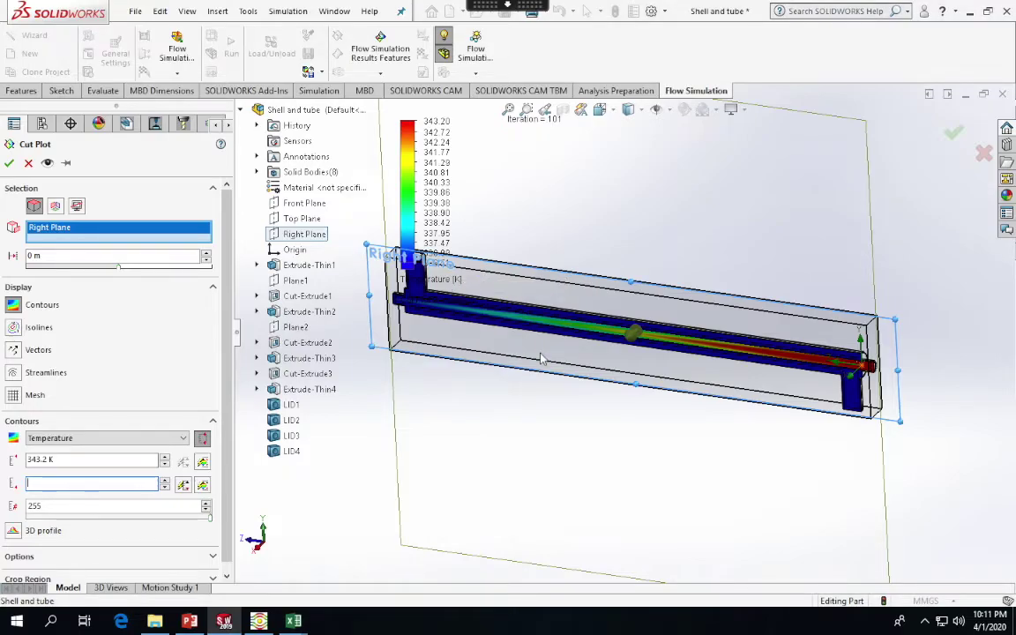
{"action": "type", "text": "283.2"}
{"action": "left_click", "coordinate": [106, 461]}
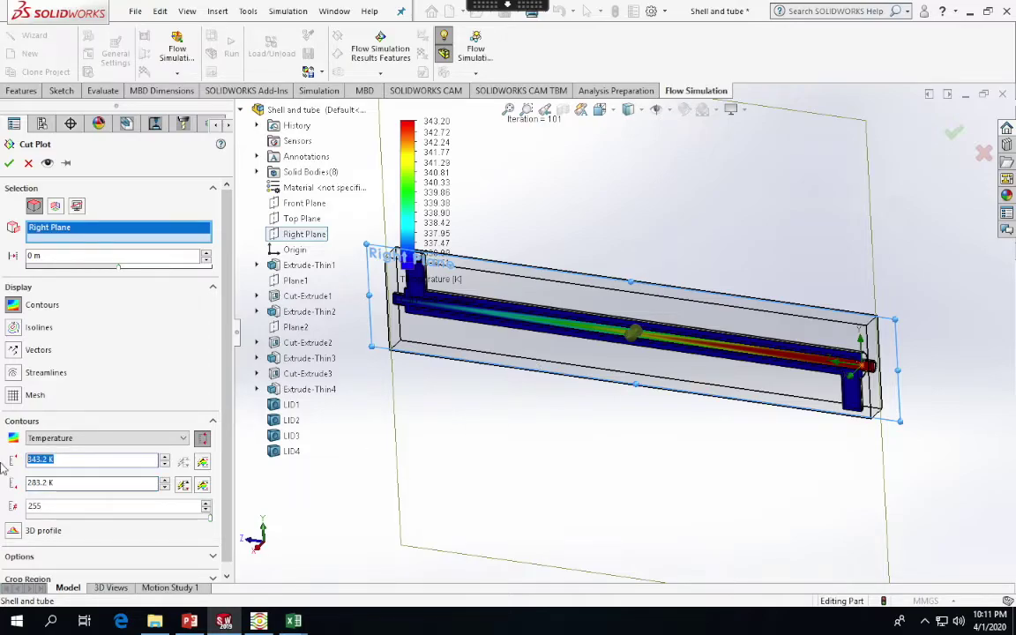
{"action": "type", "text": "285.476"}
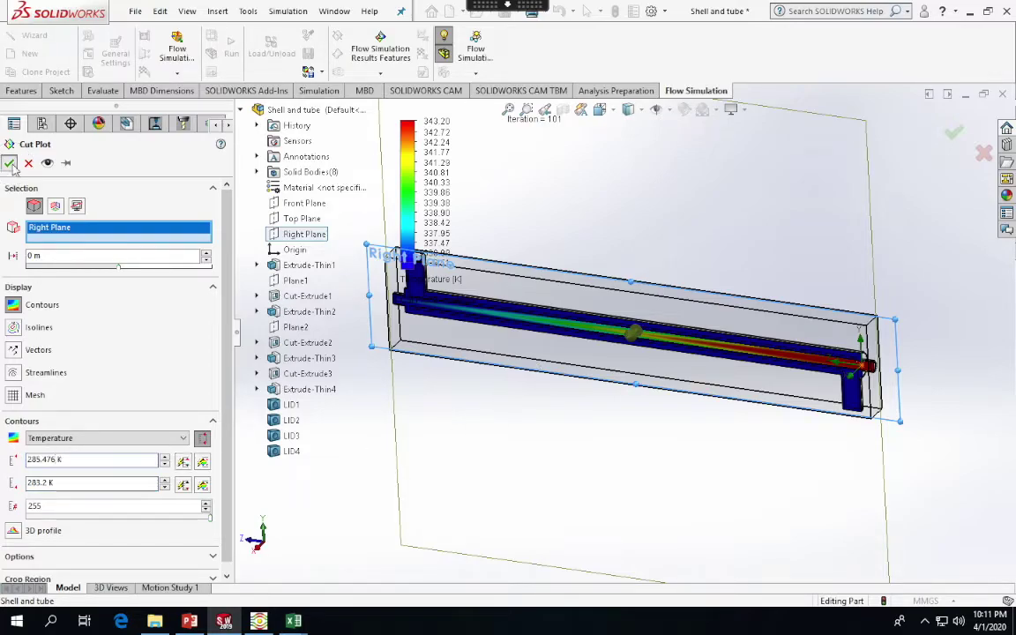
{"action": "left_click", "coordinate": [8, 162]}
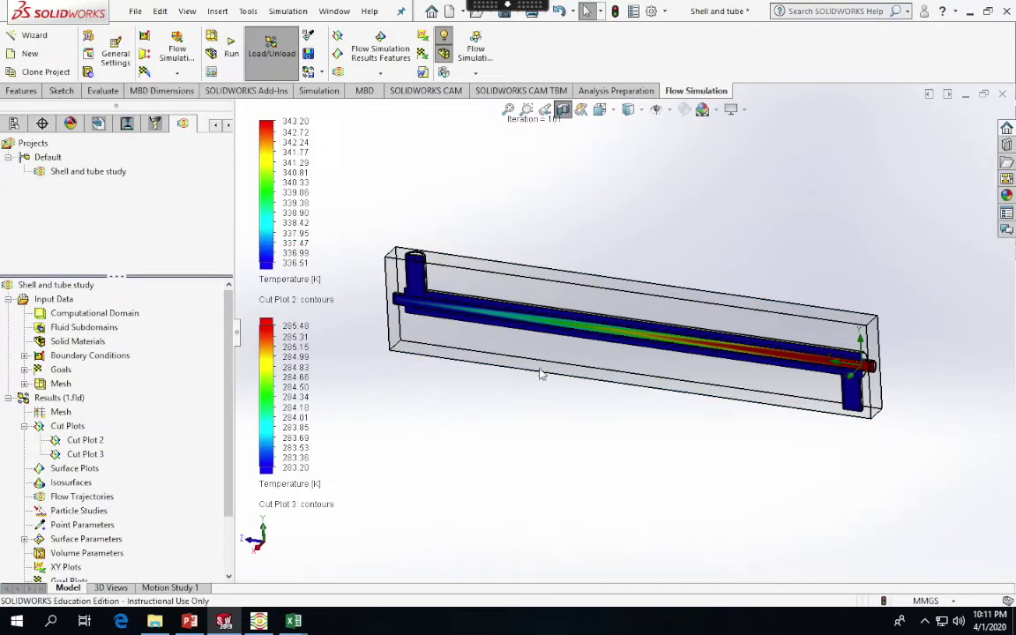
Step: Move the Cut Plot 3 legend lower, apart from the Cut Plot 2 legend, then deselect Cut Plot 2
{"action": "middle_click_drag", "start_coordinate": [542, 374], "coordinate": [572, 333]}
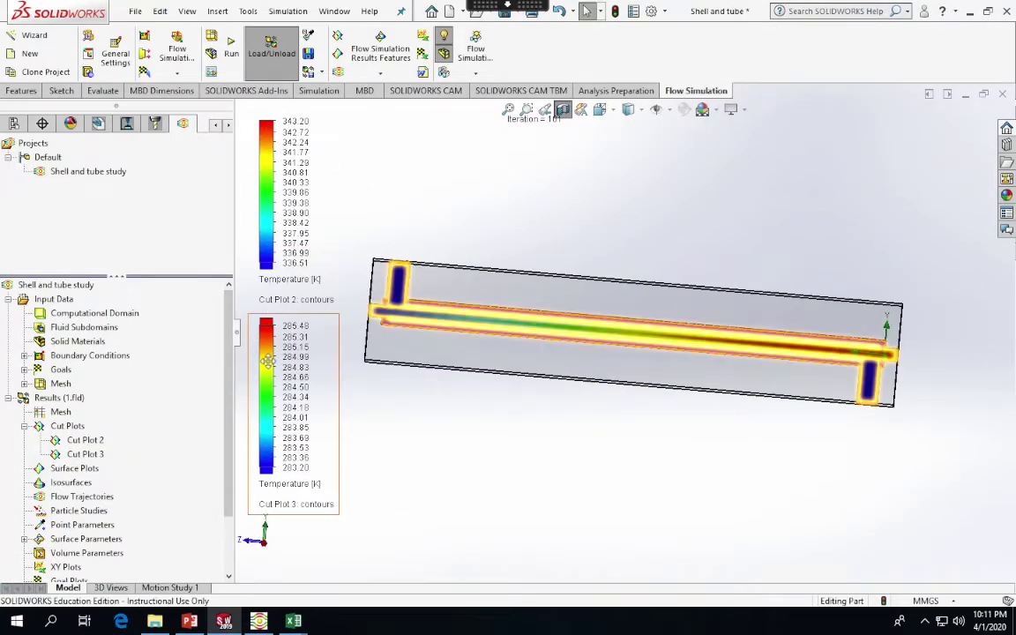
{"action": "left_click_drag", "start_coordinate": [268, 360], "coordinate": [277, 385]}
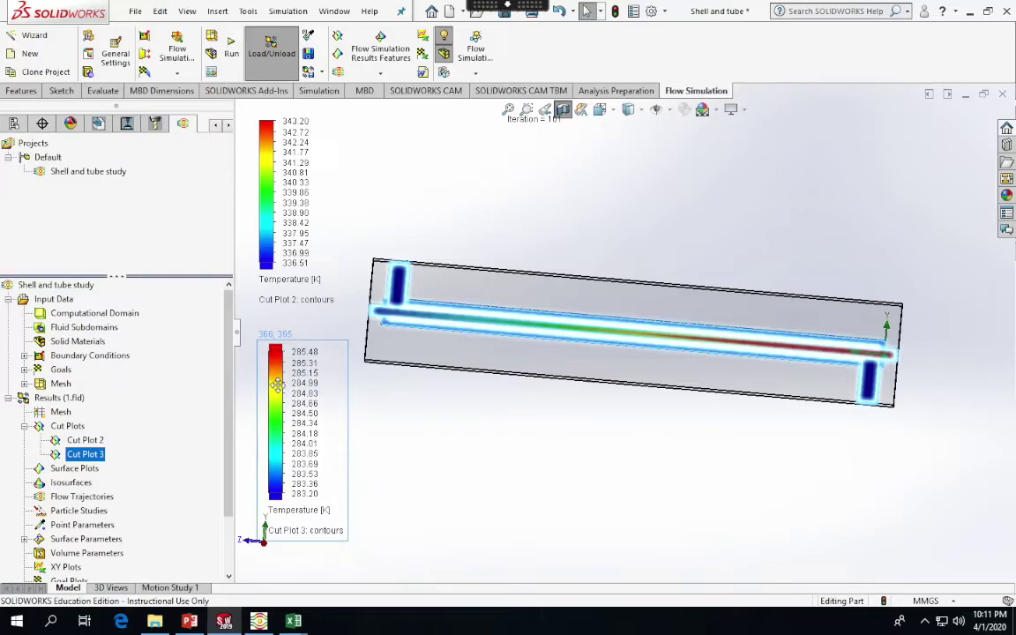
{"action": "left_click", "coordinate": [85, 441]}
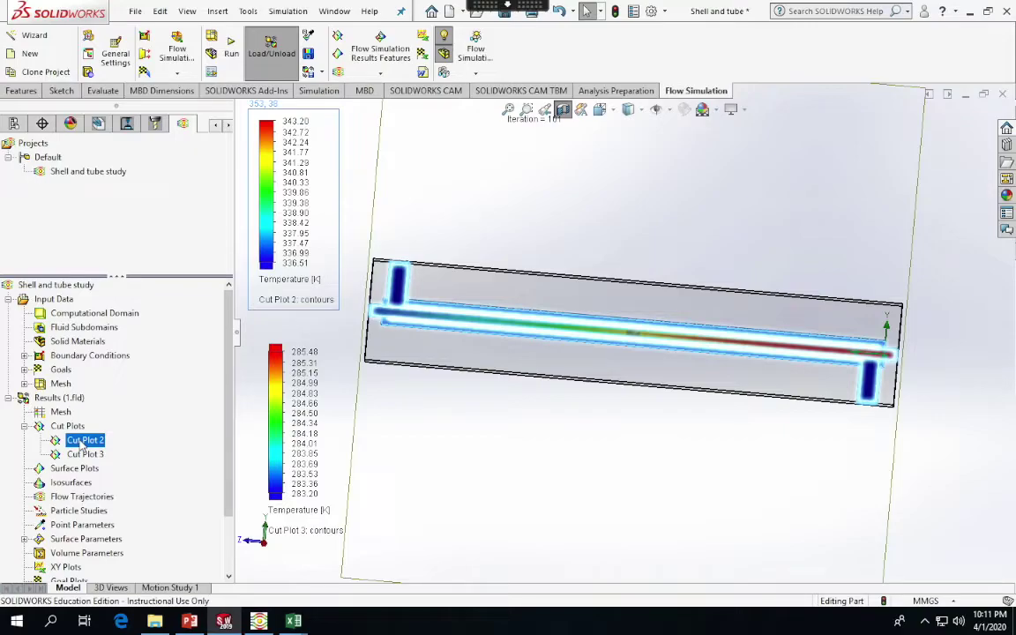
{"action": "left_click", "coordinate": [545, 426]}
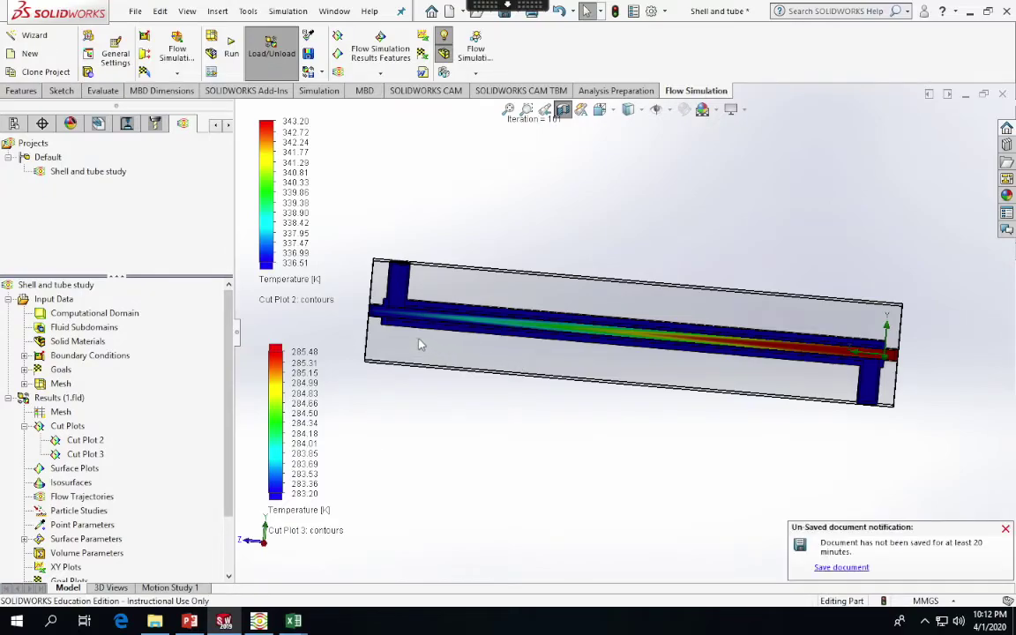
Step: Dismiss the unsaved-document reminder and save the Shell and tube part with File > Save
{"action": "left_click", "coordinate": [1006, 529]}
{"action": "left_click", "coordinate": [135, 12]}
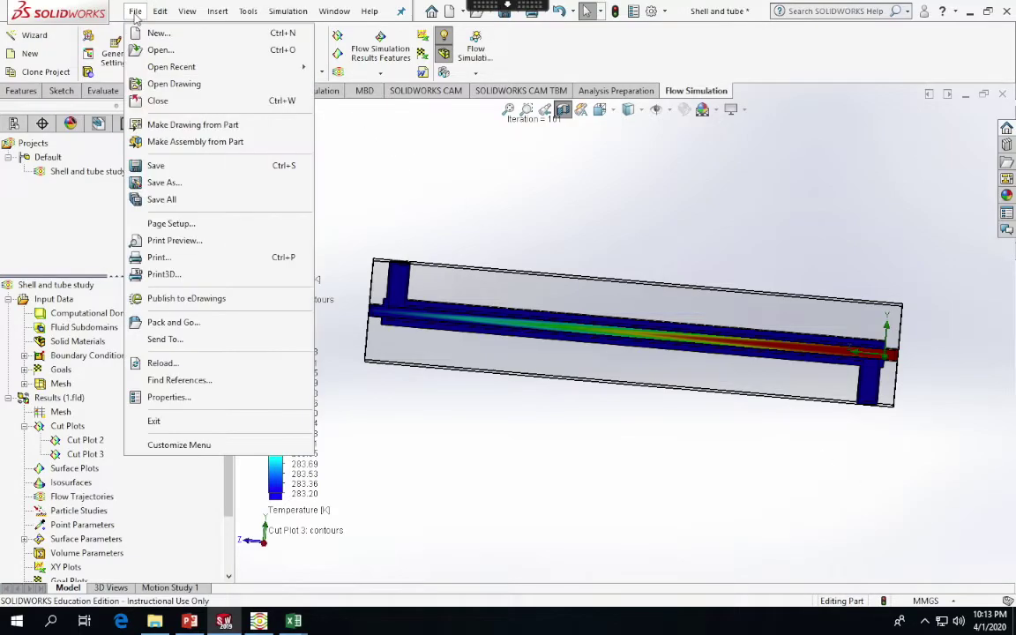
{"action": "mouse_move", "coordinate": [159, 11]}
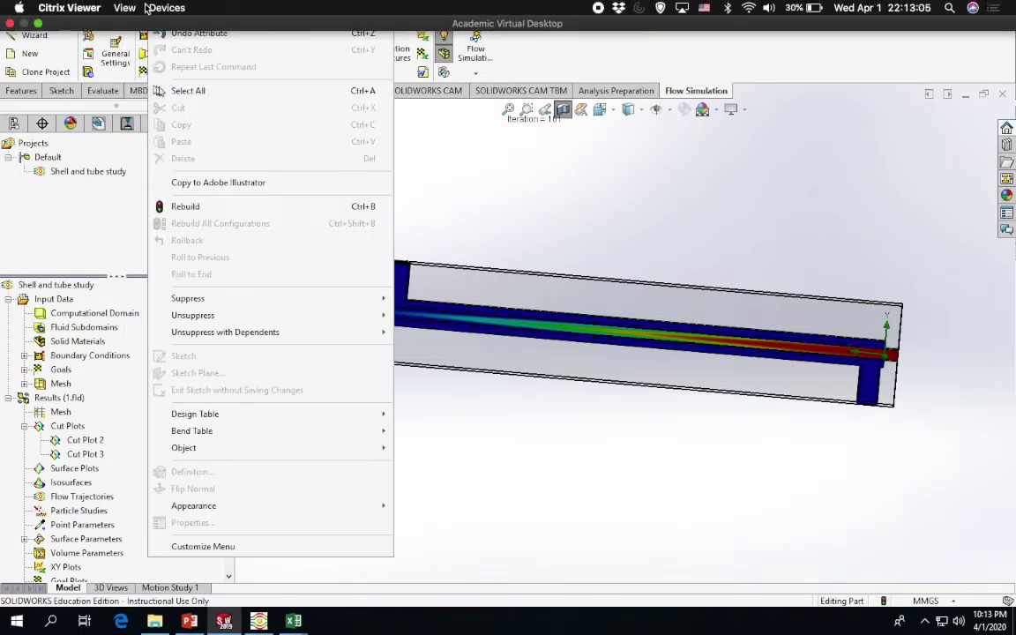
{"action": "left_click", "coordinate": [117, 76]}
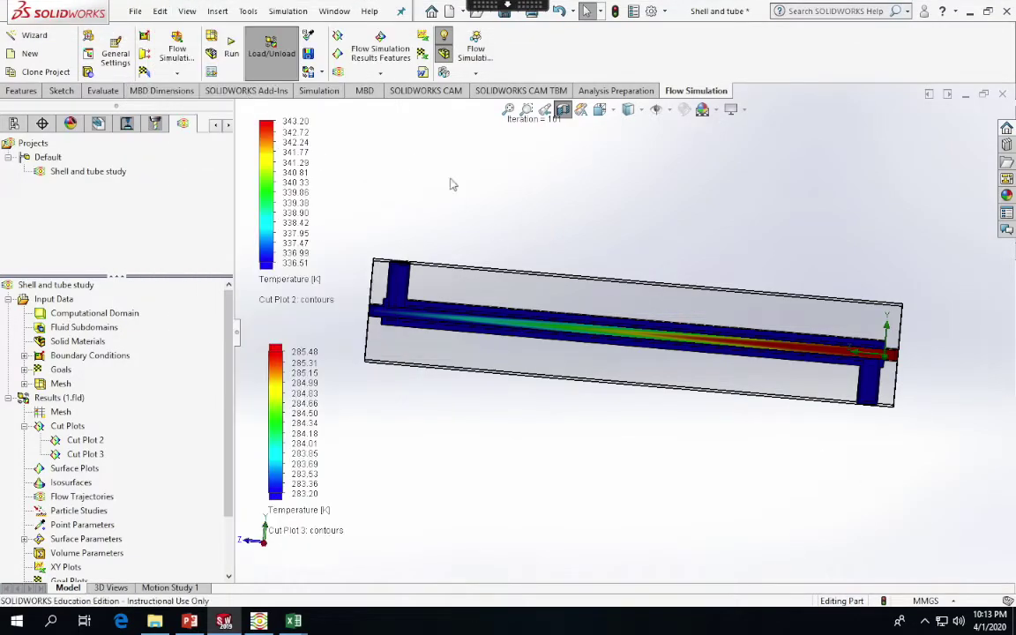
{"action": "left_click", "coordinate": [135, 12]}
{"action": "left_click", "coordinate": [155, 162]}
Step: Zoom in on the tube ends, select the face above one, and rotate to a flatter angle
{"action": "scroll", "coordinate": [867, 357], "scroll_direction": "down", "scroll_amount": 2}
{"action": "scroll", "coordinate": [864, 364], "scroll_direction": "down", "scroll_amount": 4}
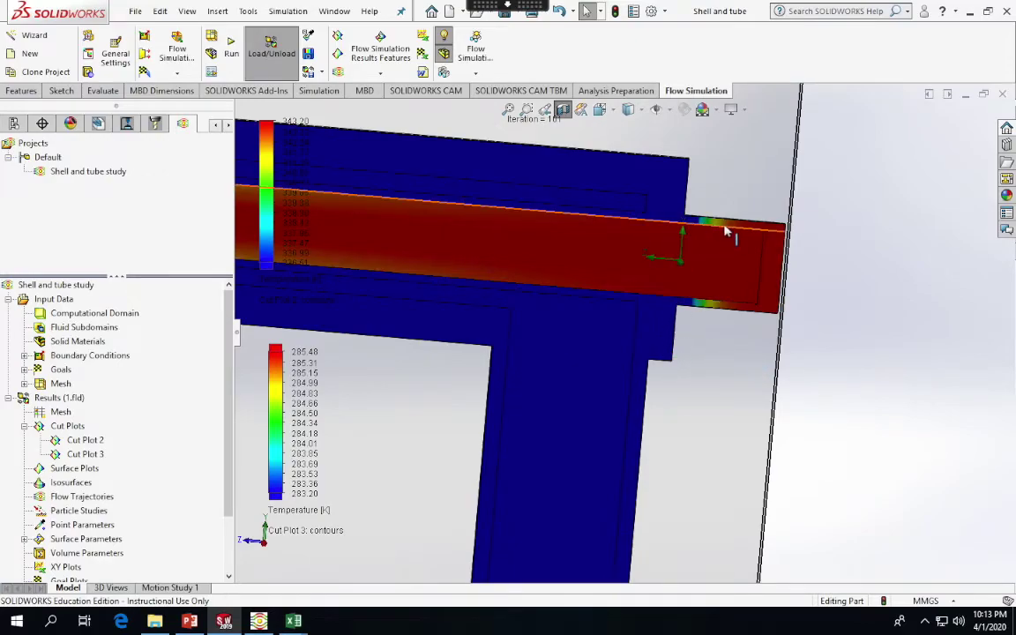
{"action": "left_click", "coordinate": [667, 197]}
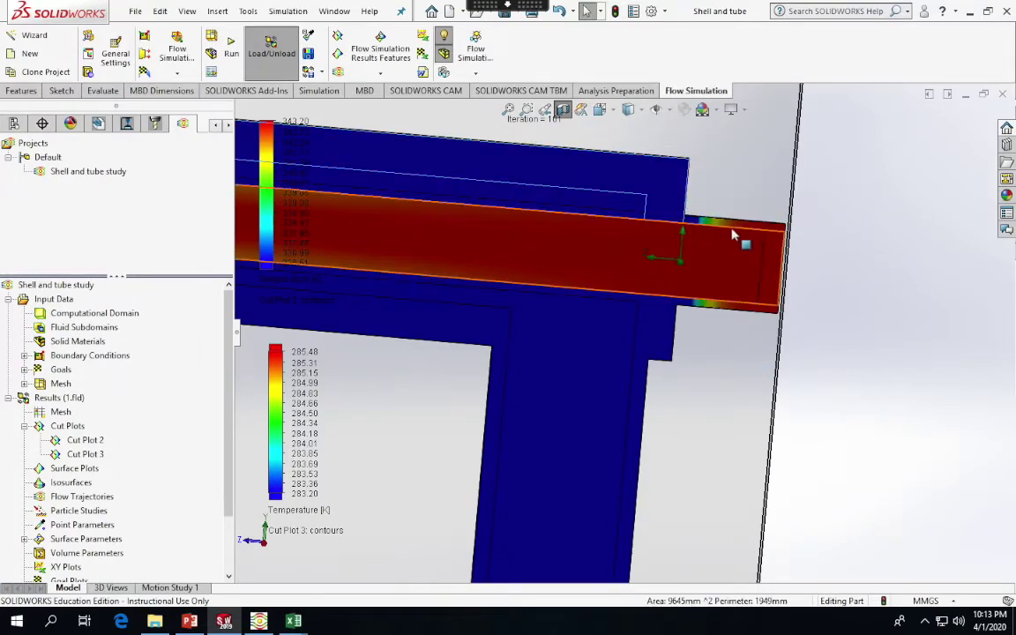
{"action": "scroll", "coordinate": [668, 335], "scroll_direction": "down", "scroll_amount": 3}
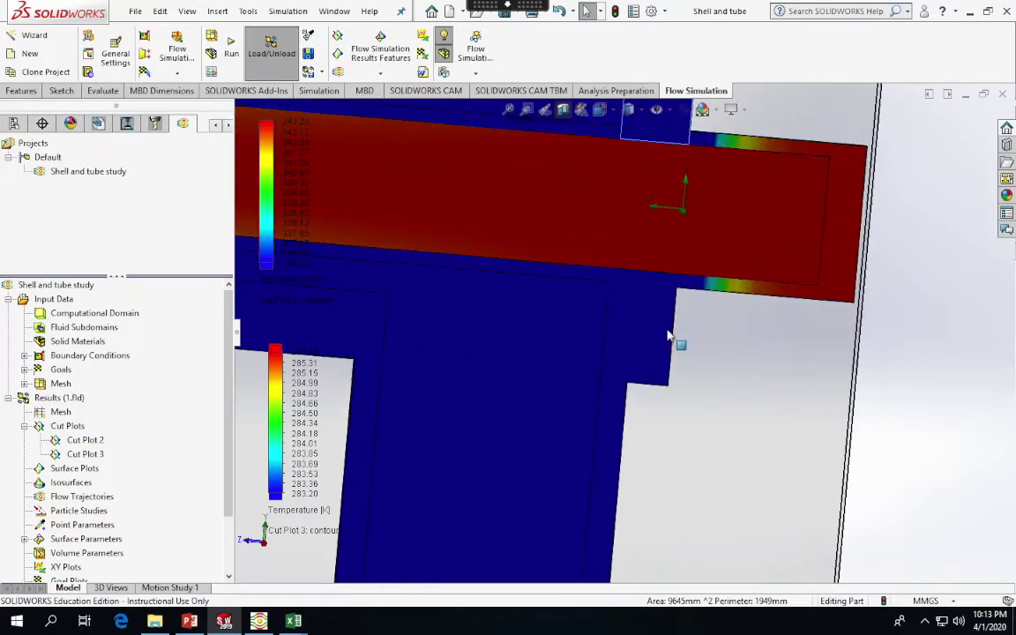
{"action": "scroll", "coordinate": [668, 335], "scroll_direction": "up", "scroll_amount": 5}
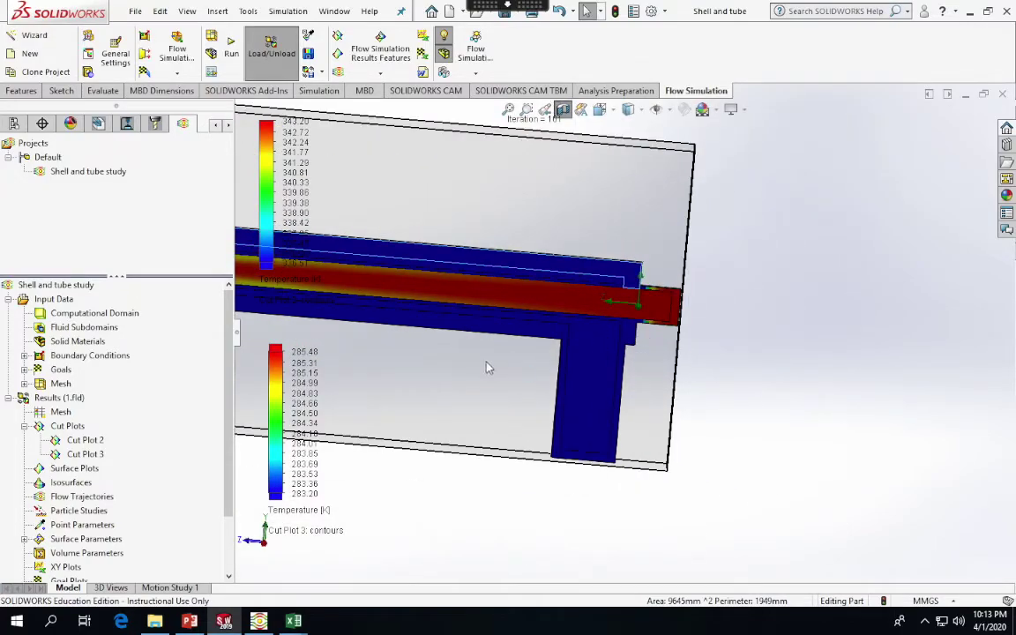
{"action": "middle_click_drag", "start_coordinate": [519, 378], "coordinate": [441, 348]}
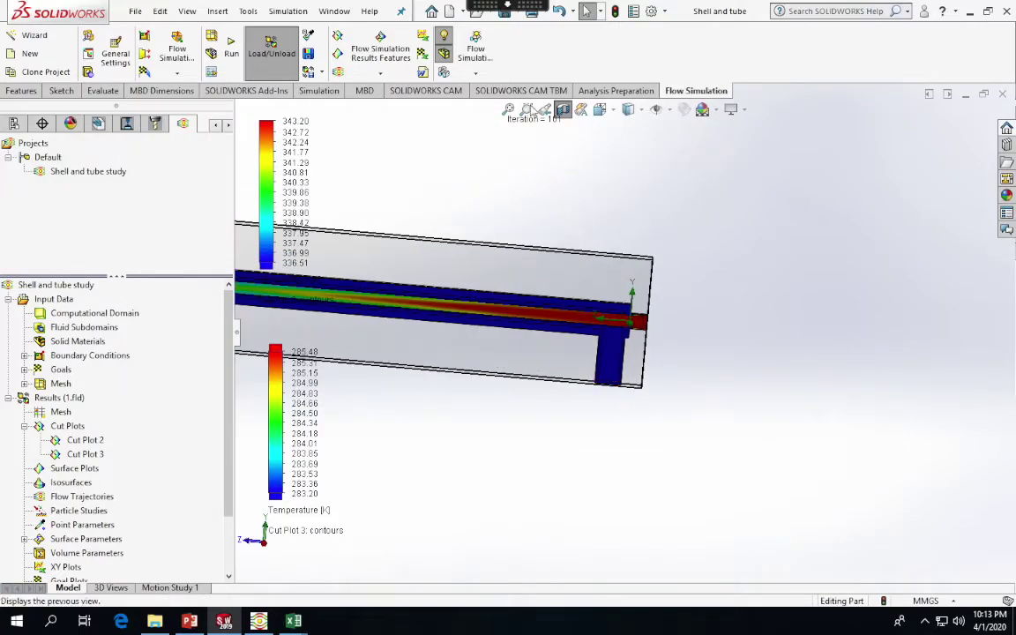
Step: Fit the whole model in the view and show it from the standard Right view
{"action": "left_click", "coordinate": [508, 108]}
{"action": "scroll", "coordinate": [401, 340], "scroll_direction": "down", "scroll_amount": 5}
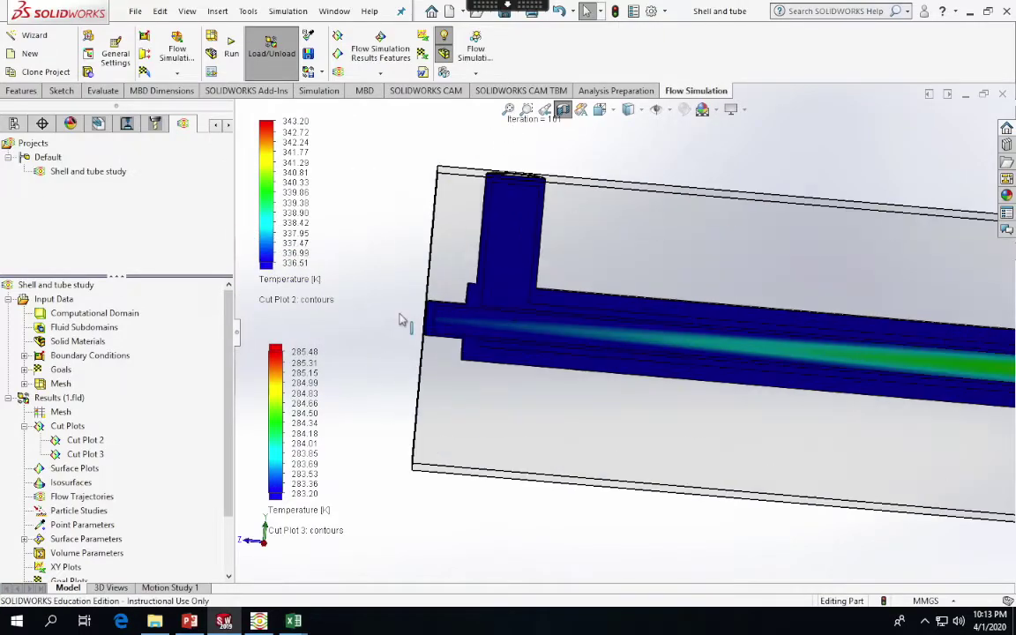
{"action": "scroll", "coordinate": [527, 334], "scroll_direction": "up", "scroll_amount": 6}
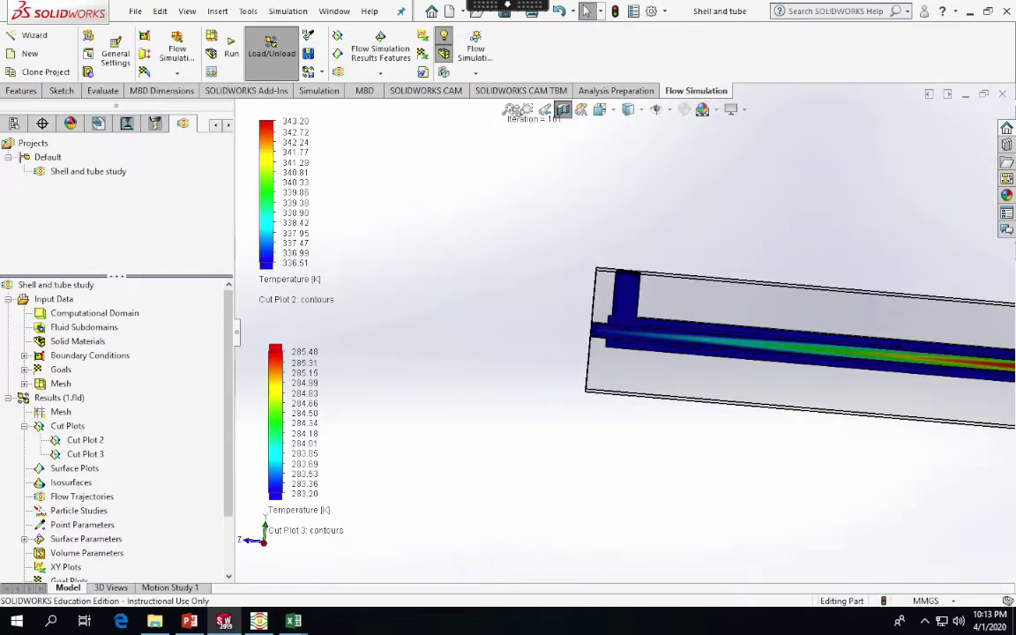
{"action": "left_click", "coordinate": [508, 108]}
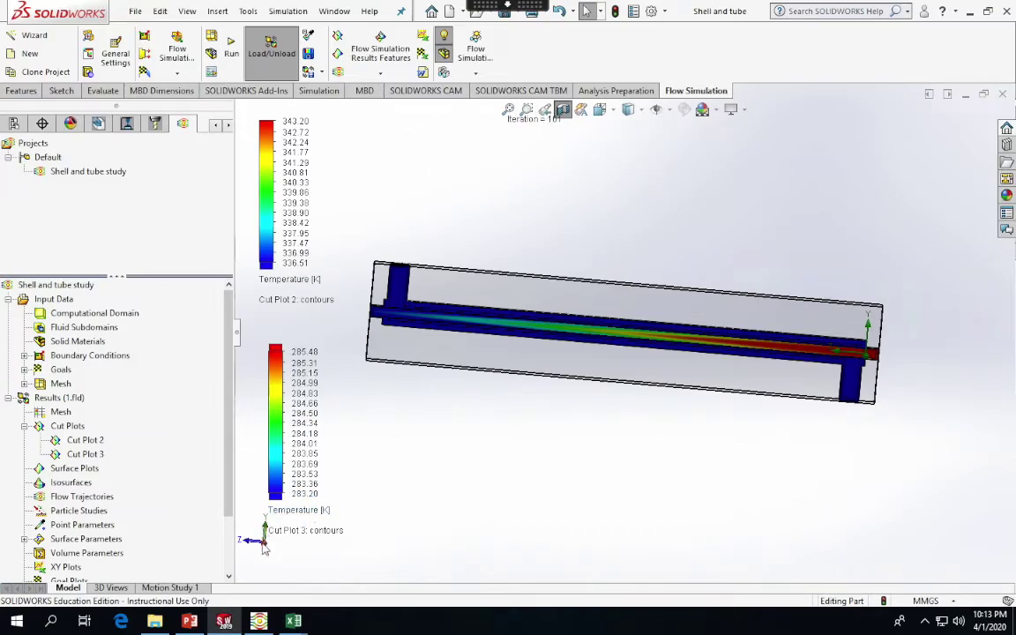
{"action": "key", "text": "ctrl+4"}
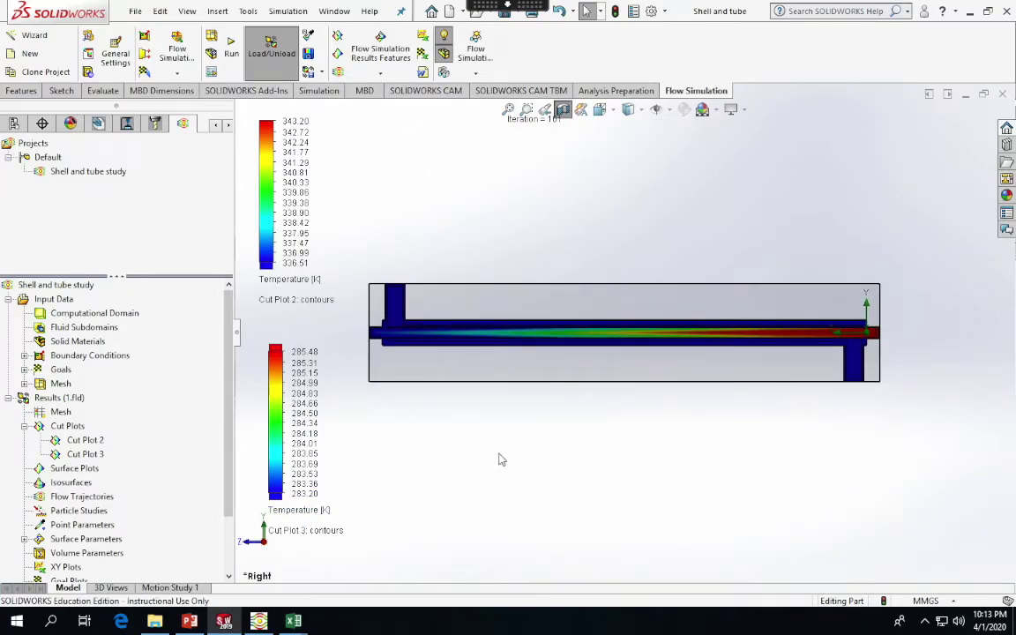